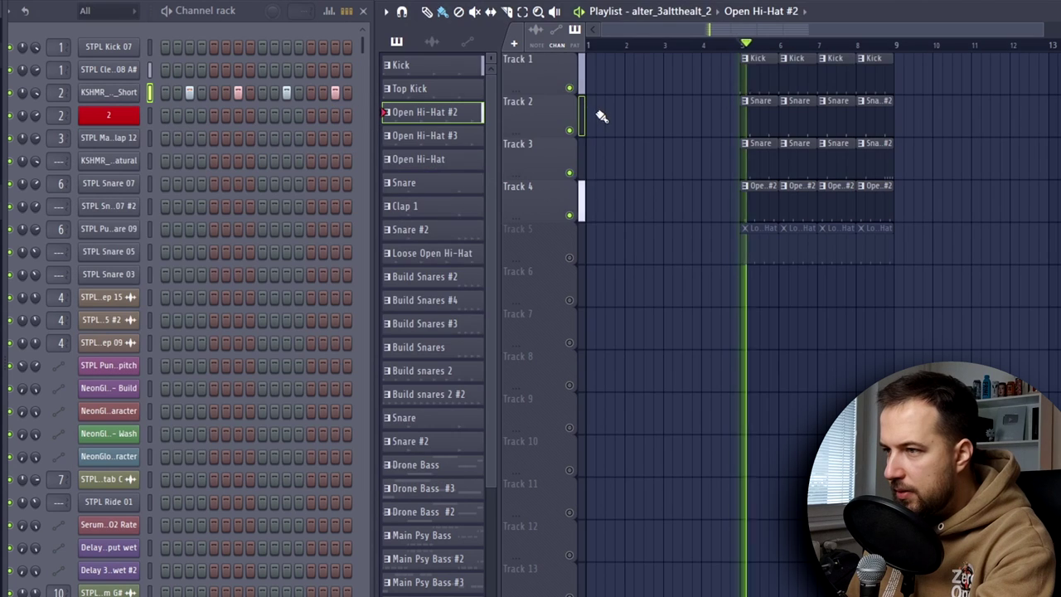
# Solo the Loose Open Hi-Hat track and inspect the sampler settings of its KSHMR natural open-hat sample
pyautogui.click(766, 229)
pyautogui.press('space')
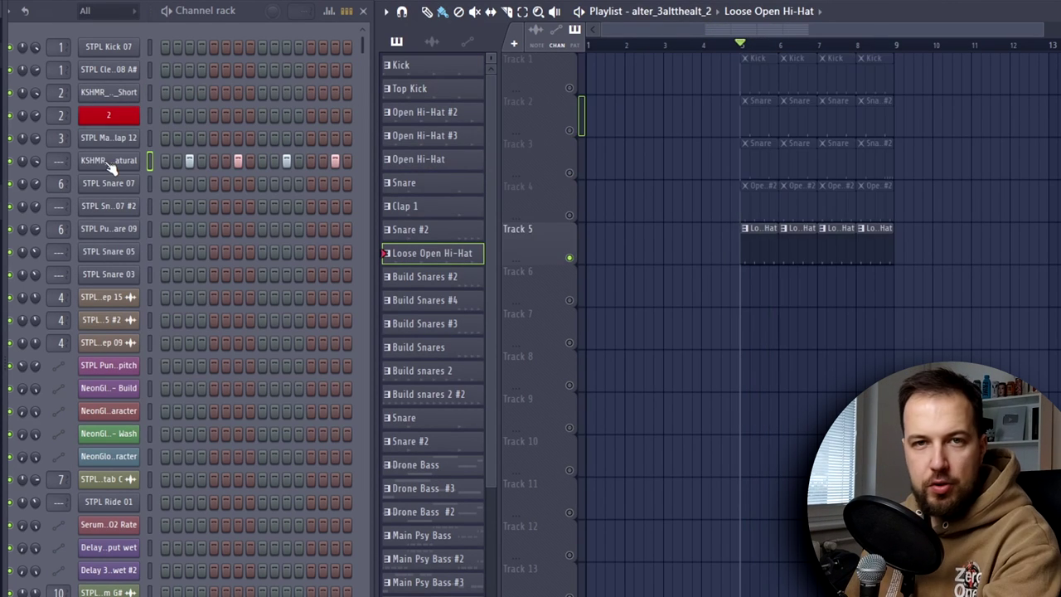
pyautogui.click(108, 161)
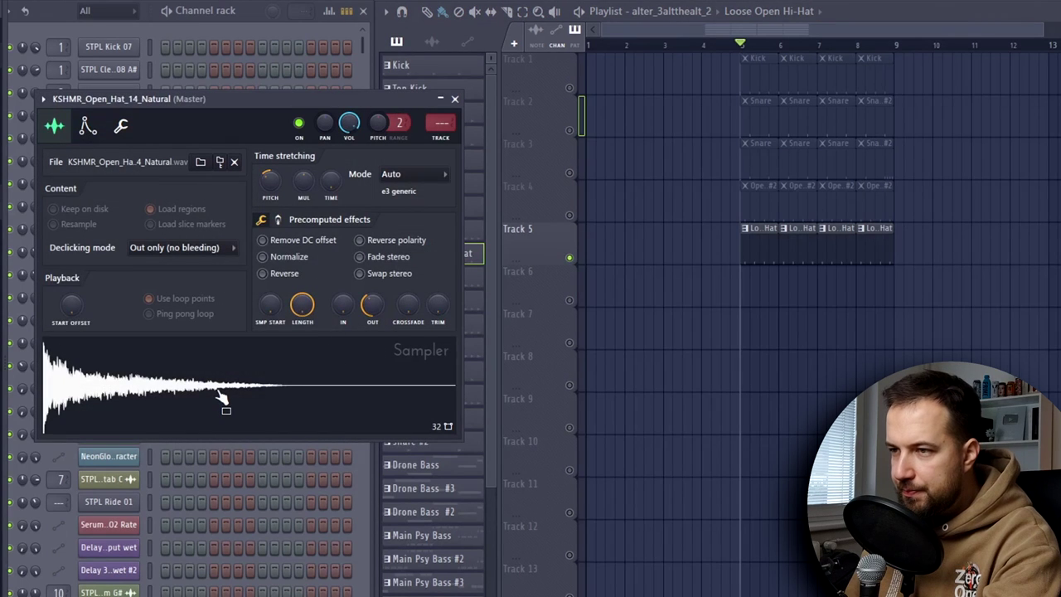
pyautogui.press('Escape')
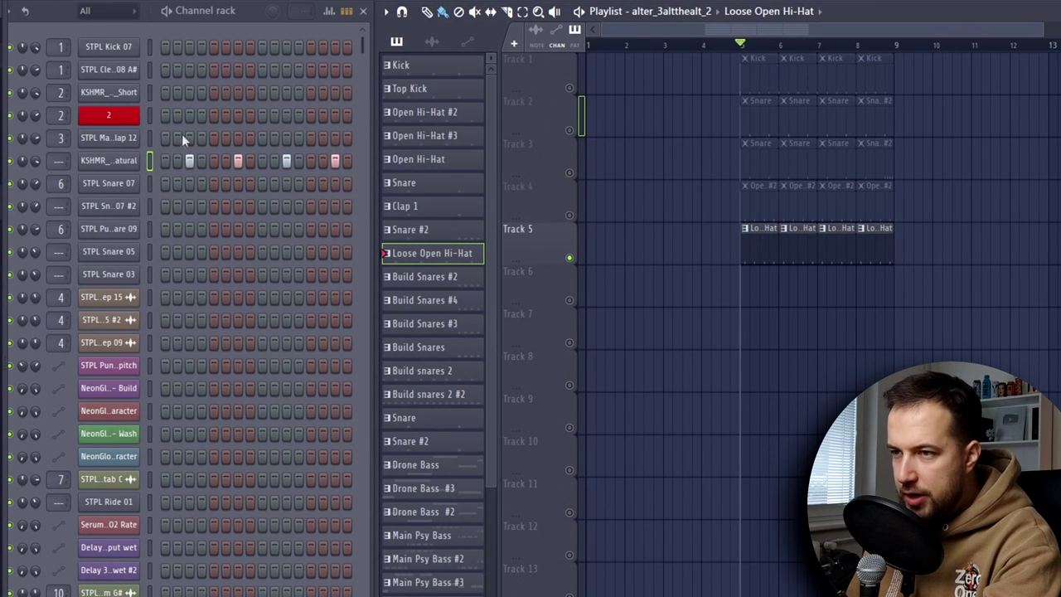
# Inspect the loose open hi-hat's step velocities and fine pitch values in the graph editor while playing the pattern
pyautogui.click(331, 11)
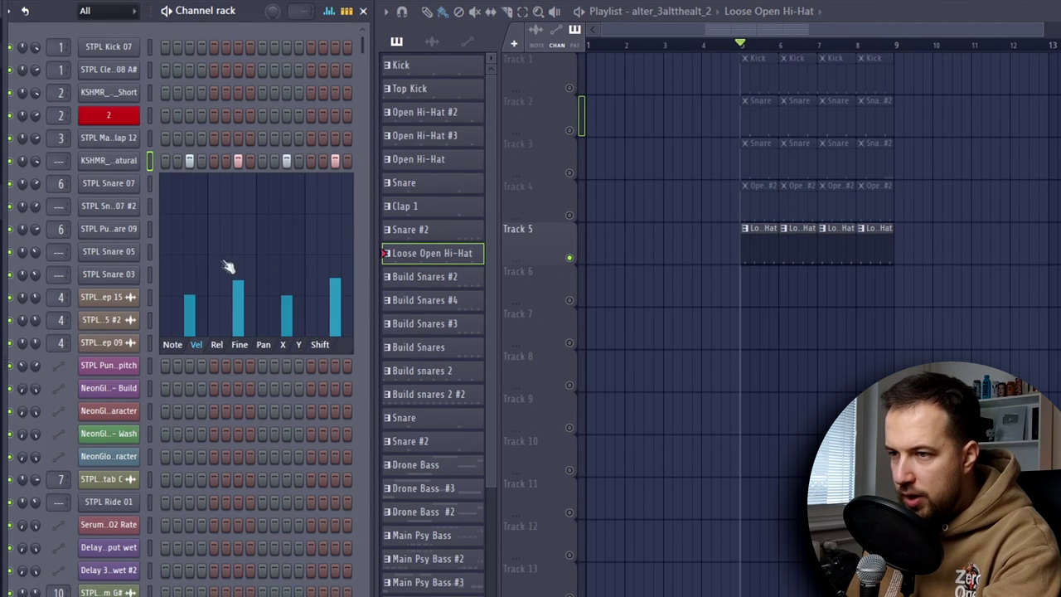
pyautogui.click(239, 344)
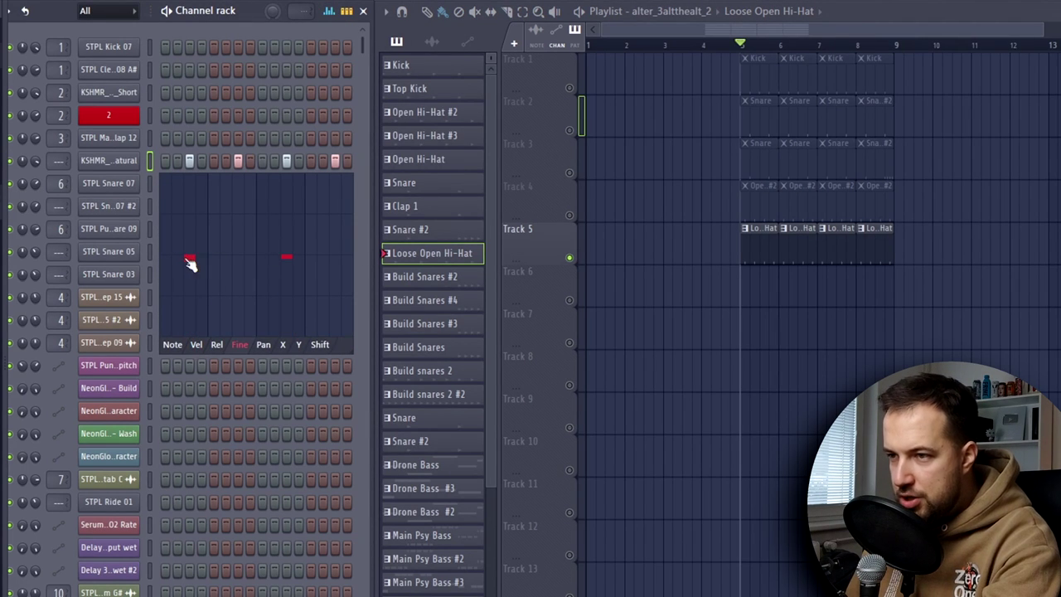
pyautogui.press('space')
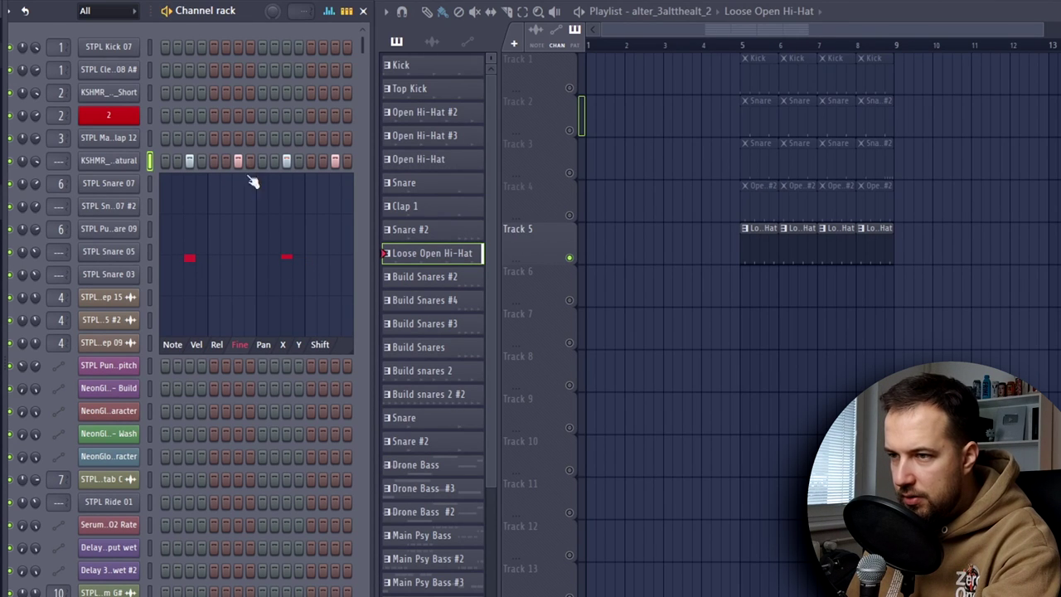
# Play the two open hi-hat layers on Tracks 4 and 5 together from bar 5
pyautogui.click(742, 46)
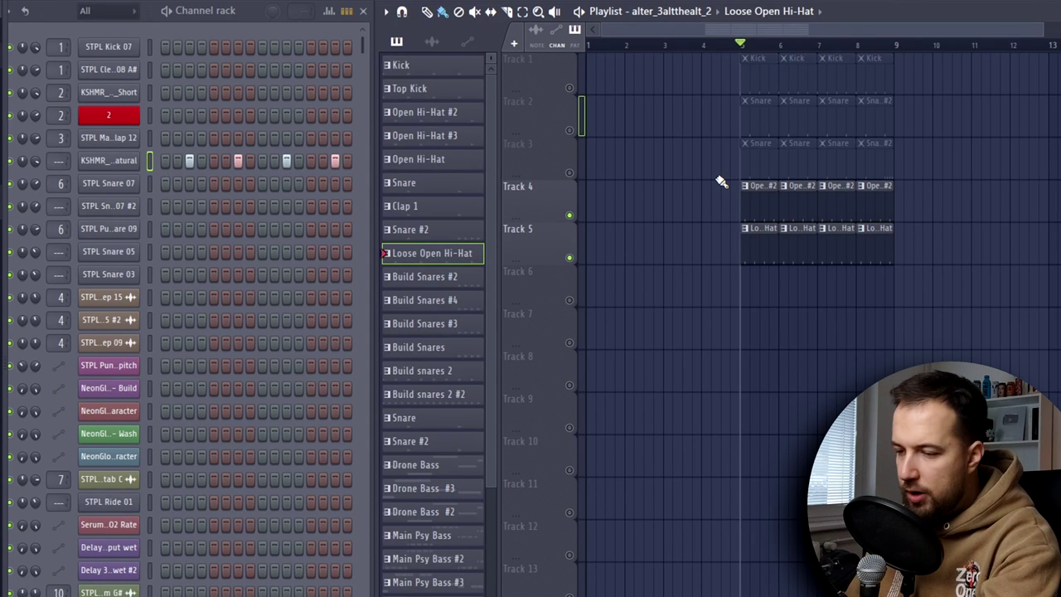
pyautogui.press('space')
pyautogui.hscroll(1, 788, 33)
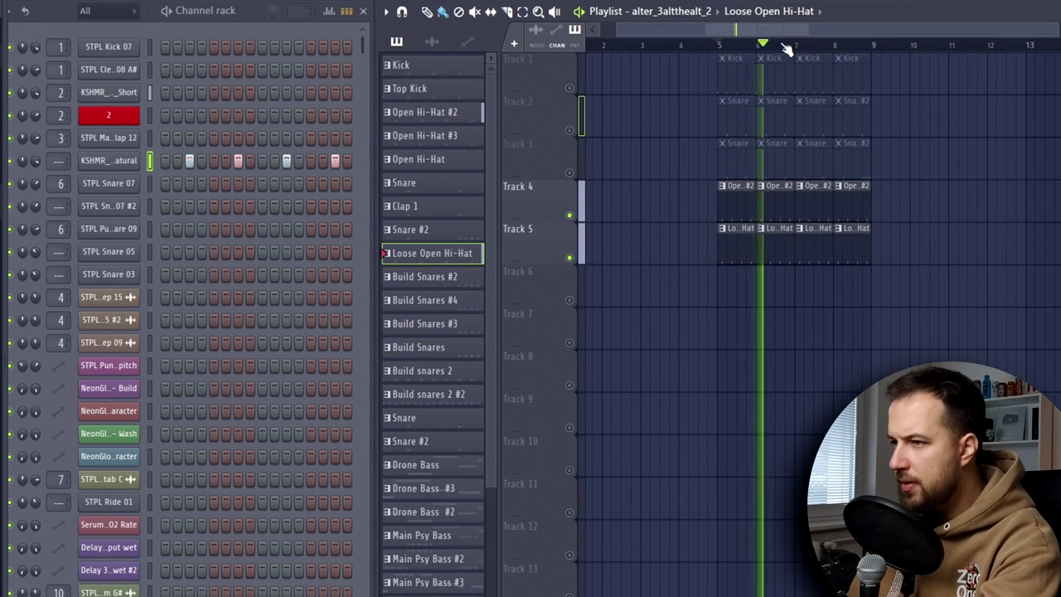
pyautogui.press('space')
# Unmute all playlist tracks and play the full drum section from bar 5
pyautogui.keyDown('ctrl'); pyautogui.click(568, 215); pyautogui.keyUp('ctrl')
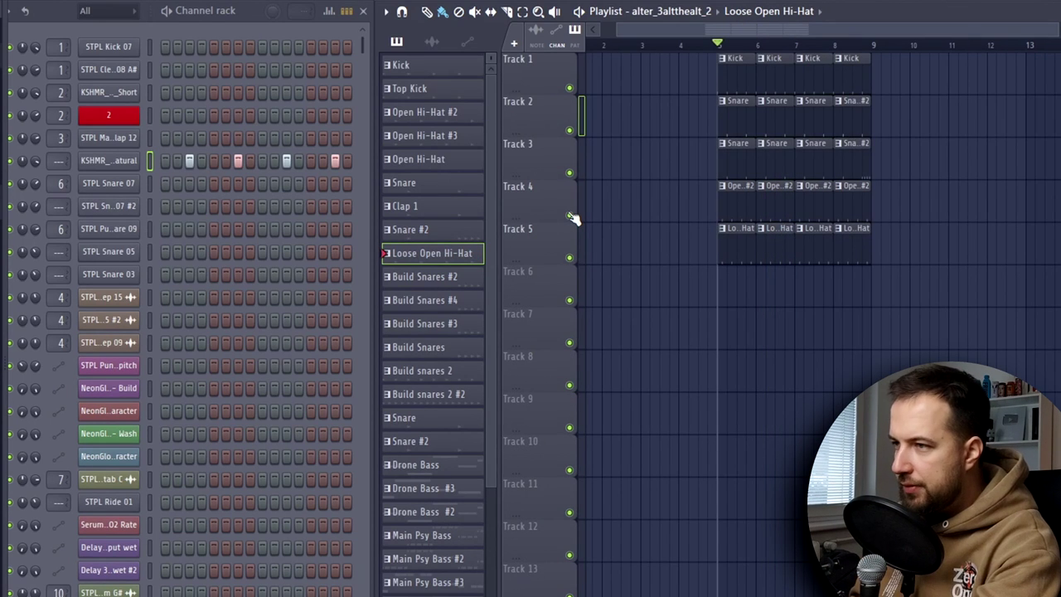
pyautogui.press('space')
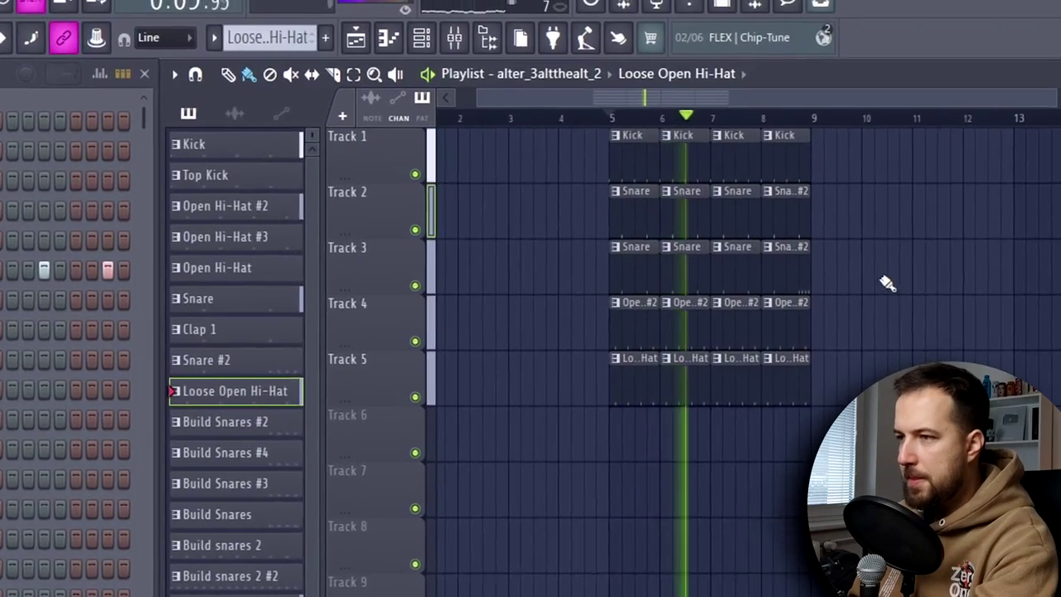
pyautogui.press('space')
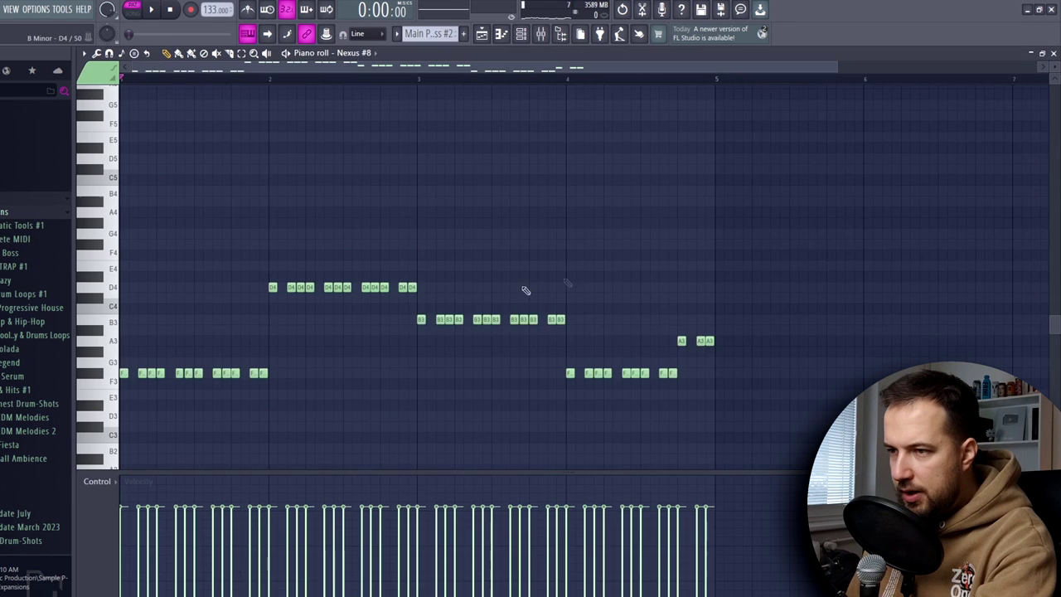
# Examine the Nexus #8 main psy bass notes in the piano roll and play them
pyautogui.moveTo(242, 81); pyautogui.dragTo(431, 178)
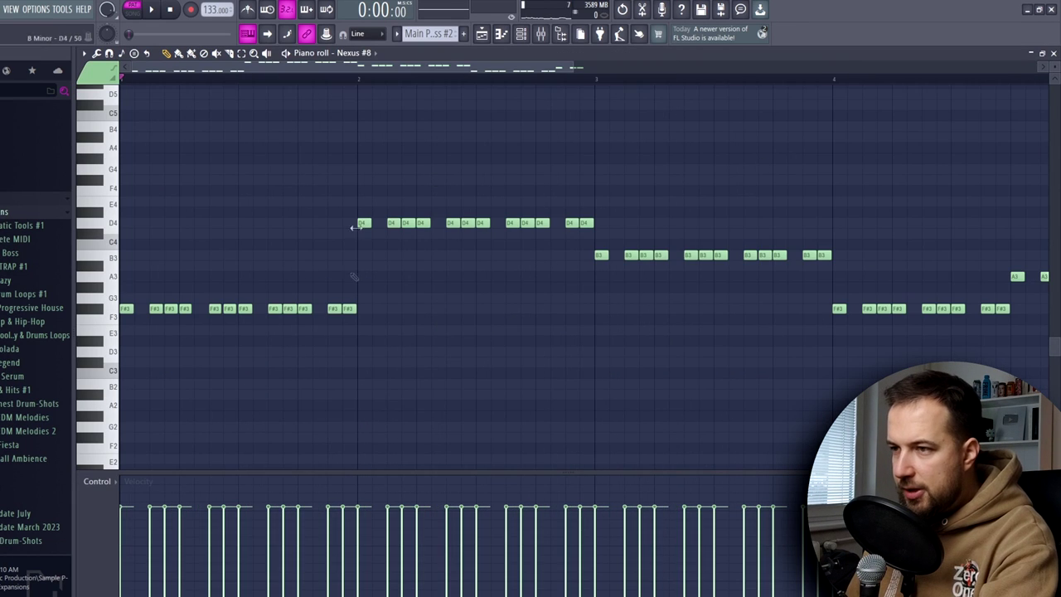
pyautogui.click(155, 11)
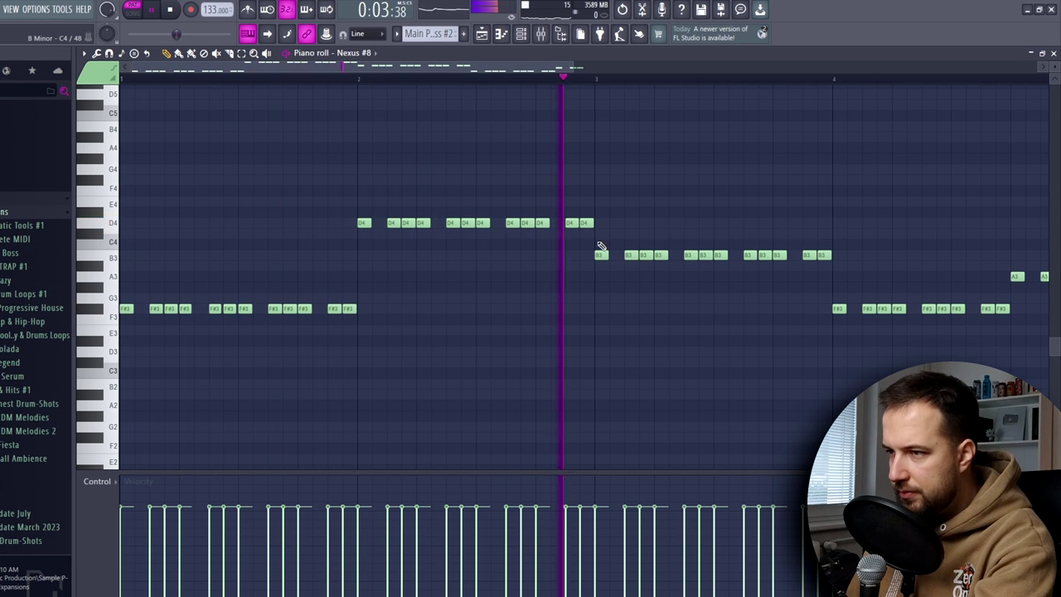
pyautogui.press('space')
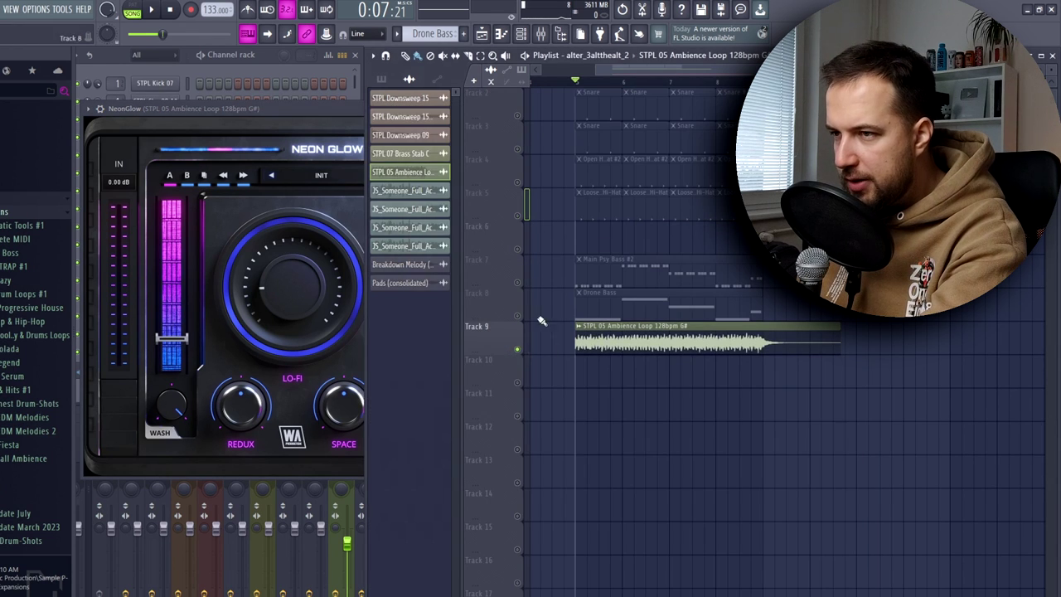
# Play the soloed STPL 05 Ambience Loop on Track 9 and close its NeonGlow effect window
pyautogui.press('space')
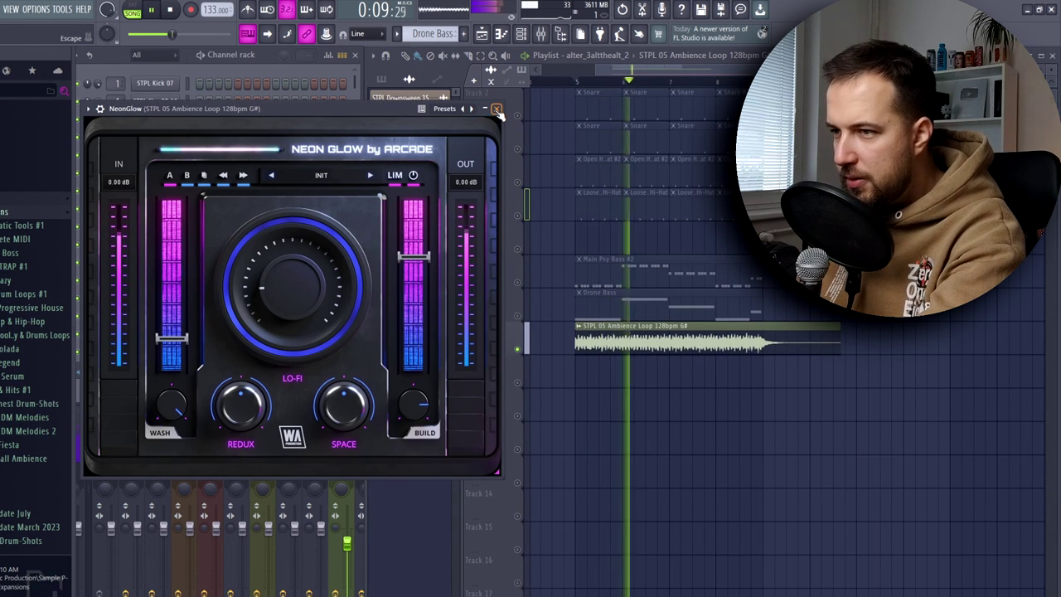
pyautogui.click(491, 109)
pyautogui.press('space')
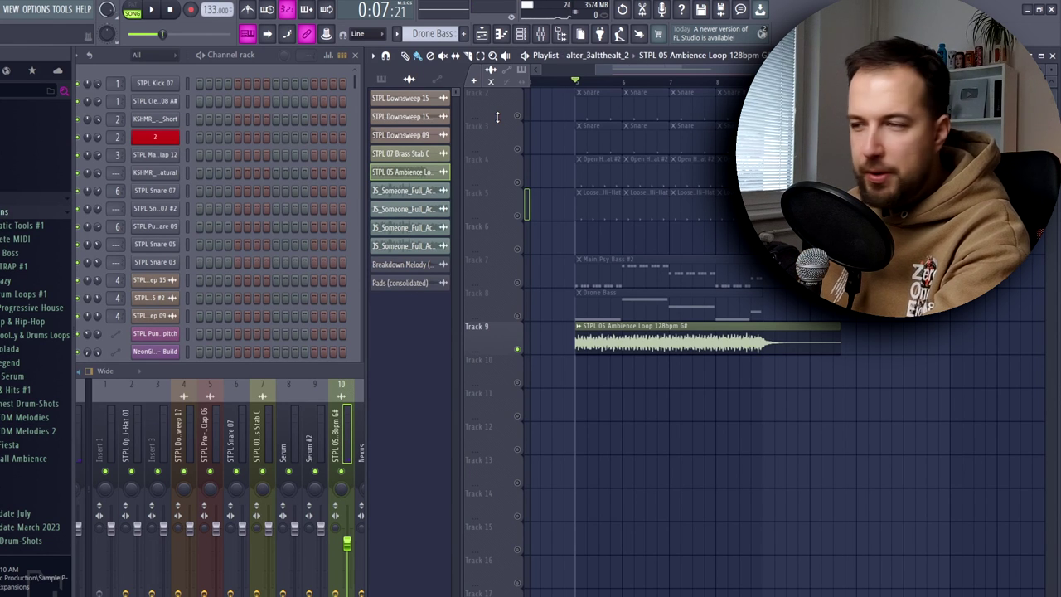
# Show the mixer and play the ambience loop through its NeonGlow and Kickstart effects
pyautogui.click(540, 33)
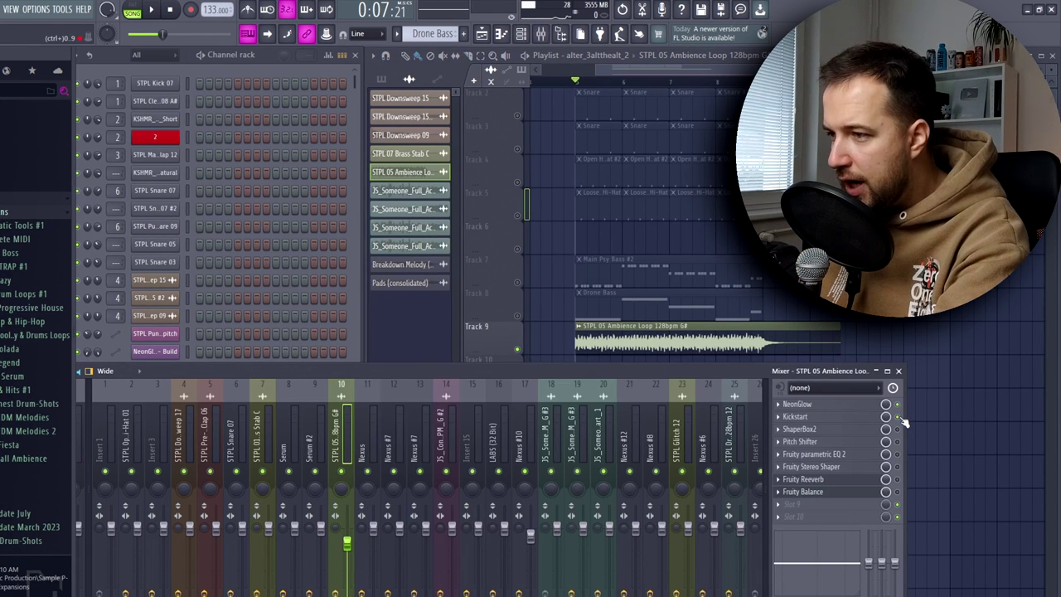
pyautogui.press('space')
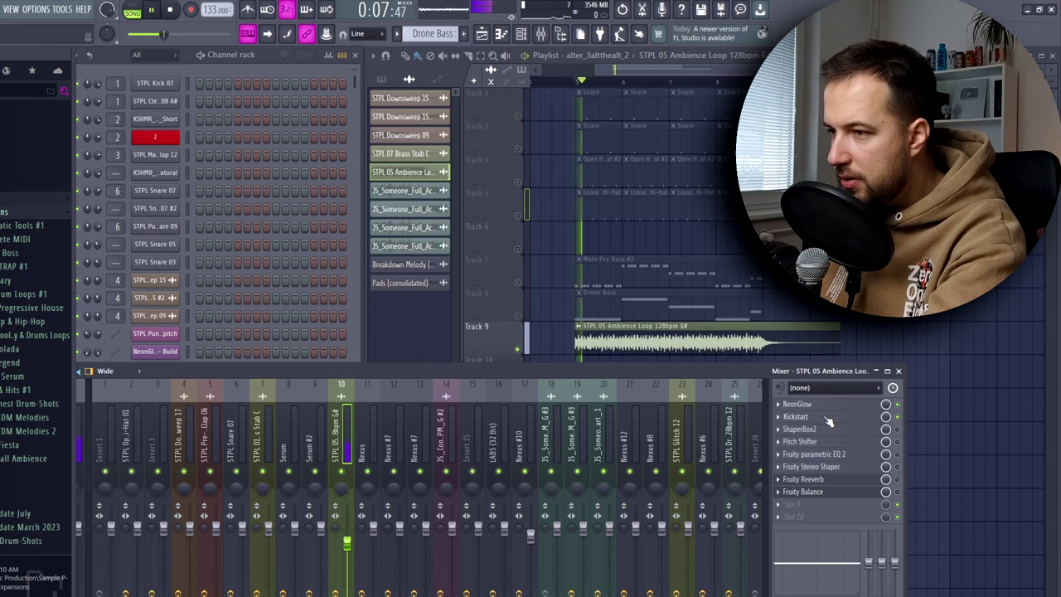
pyautogui.press('space')
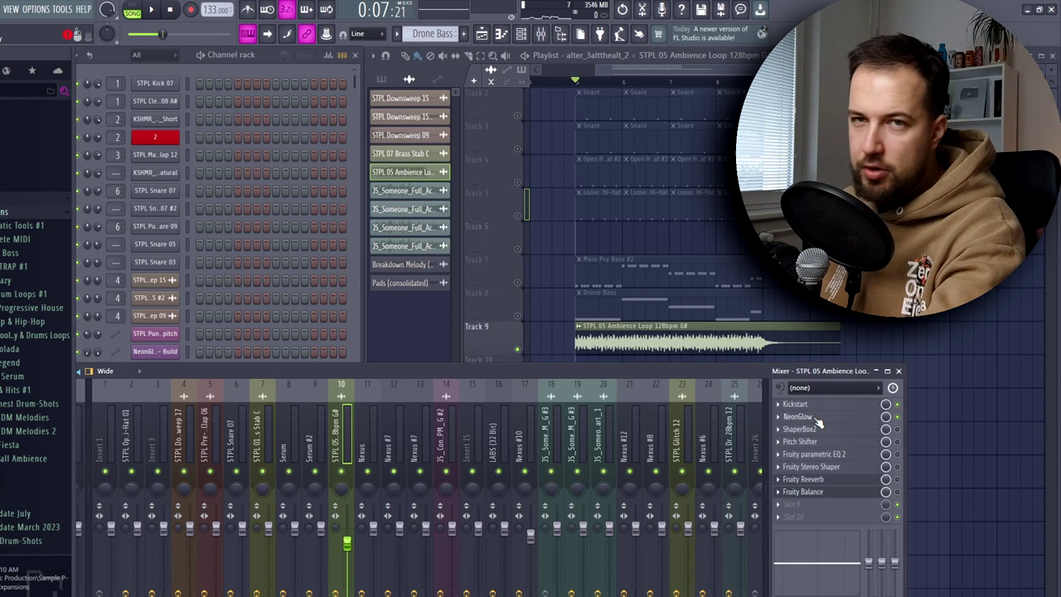
# Compare the ambience loop's sound with Kickstart placed before NeonGlow and with NeonGlow placed before Kickstart
pyautogui.press('space')
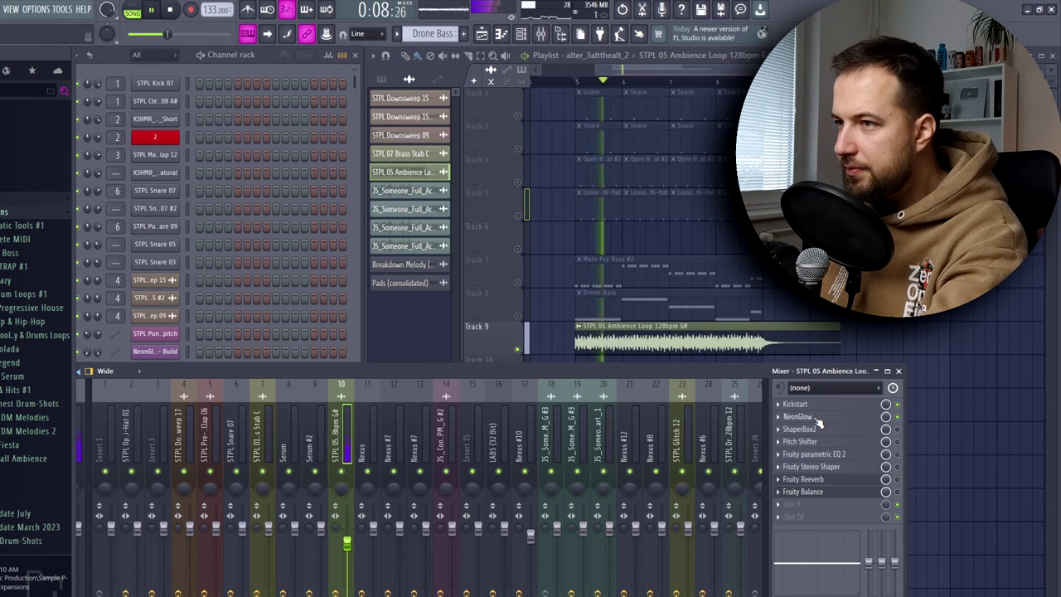
pyautogui.press('space')
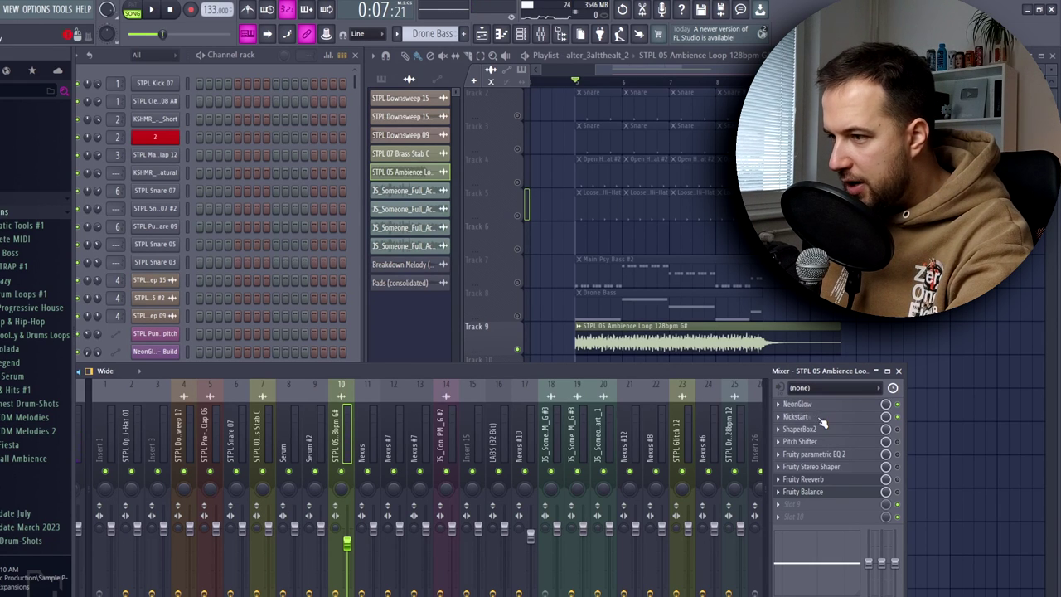
pyautogui.press('space')
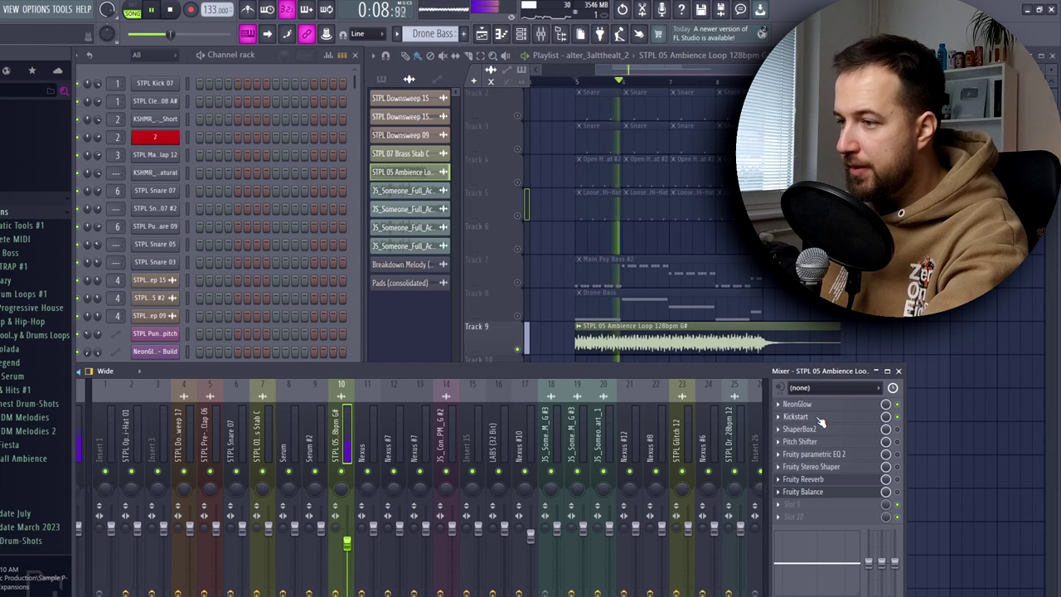
pyautogui.press('space')
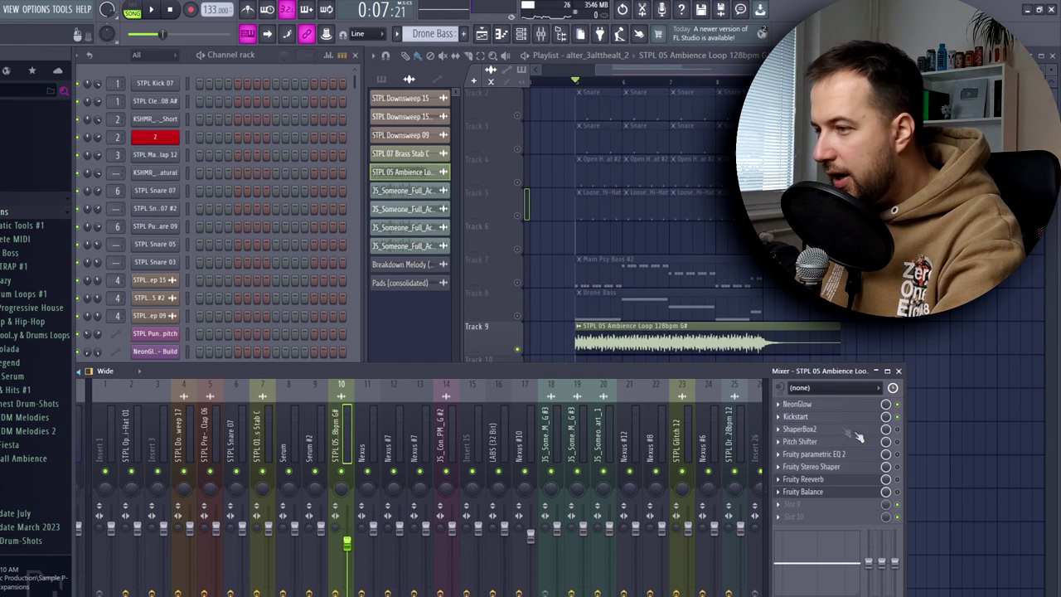
# Inspect the pan and volume curves of ShaperBox2 on the ambience loop's mixer channel
pyautogui.click(817, 429)
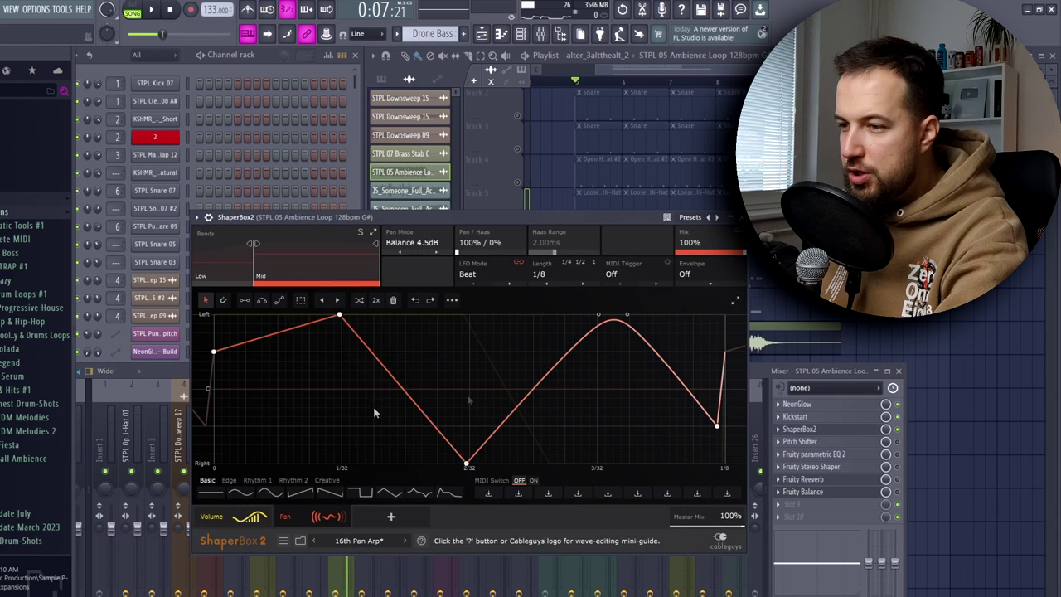
pyautogui.click(423, 493)
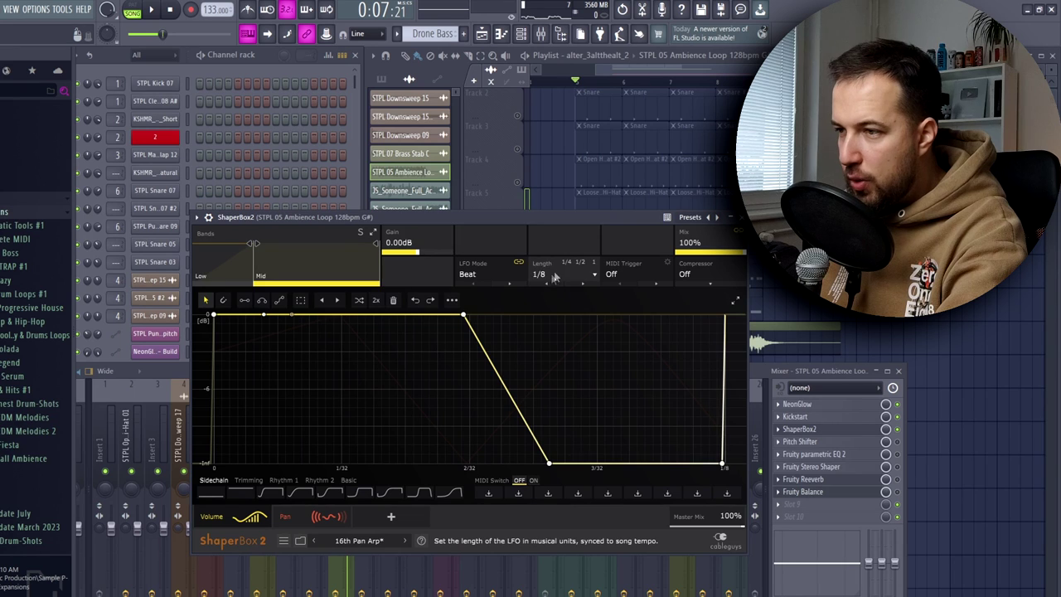
pyautogui.click(284, 515)
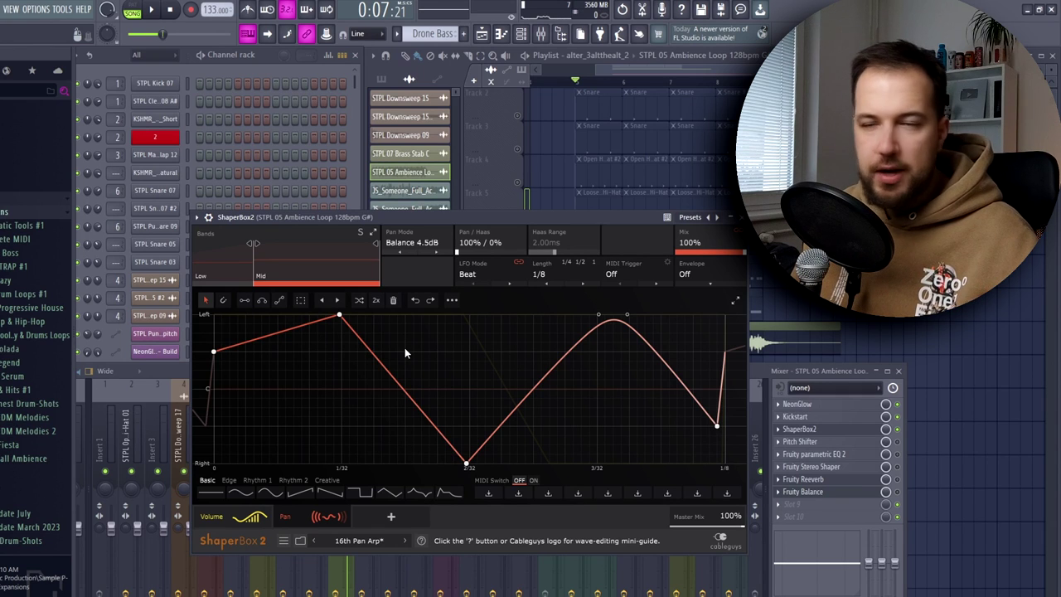
pyautogui.moveTo(229, 519)
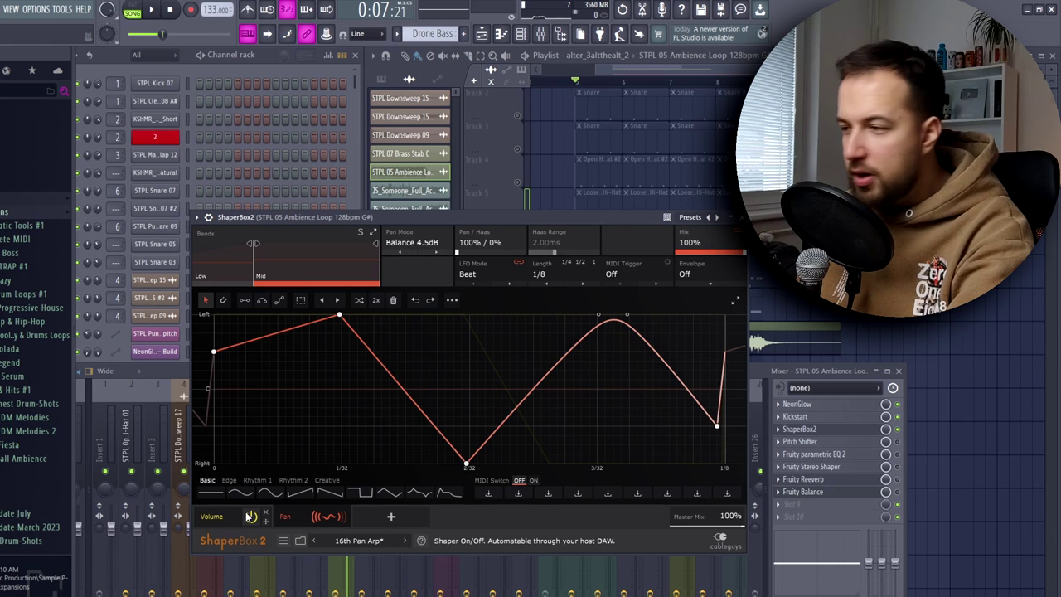
# Add Gross Beat to effect slot 9 of the ambience loop's channel with the Stutter preset and the Gated volume pattern
pyautogui.click(791, 507)
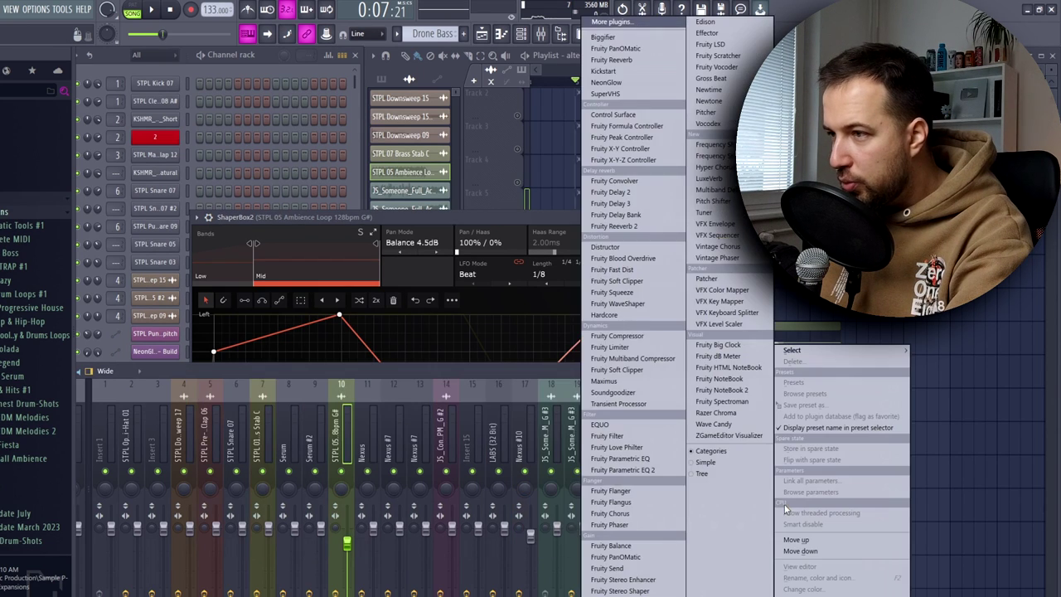
pyautogui.click(710, 78)
pyautogui.click(604, 202)
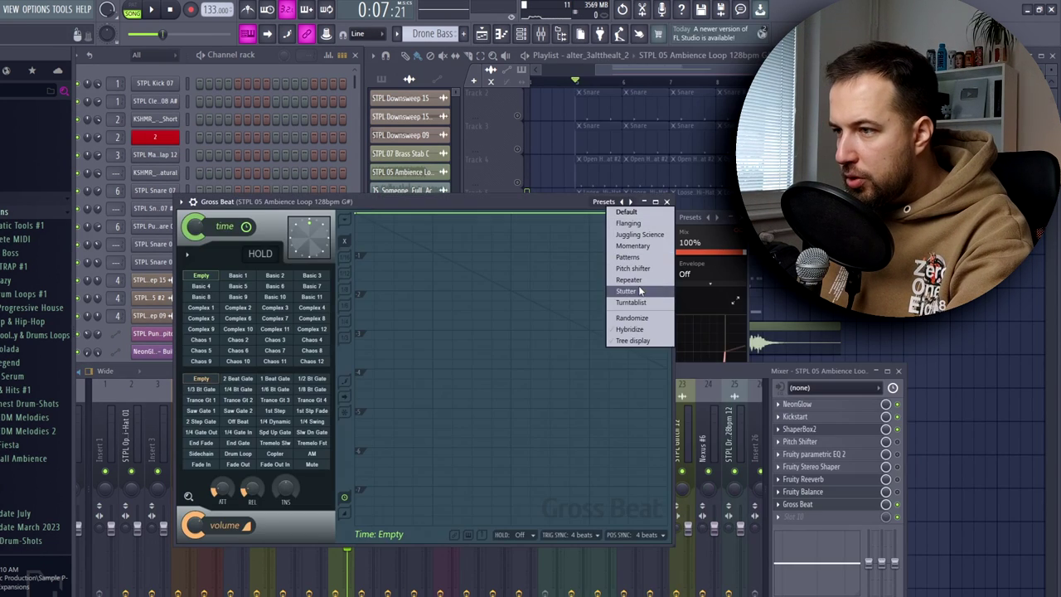
pyautogui.click(641, 291)
pyautogui.click(202, 443)
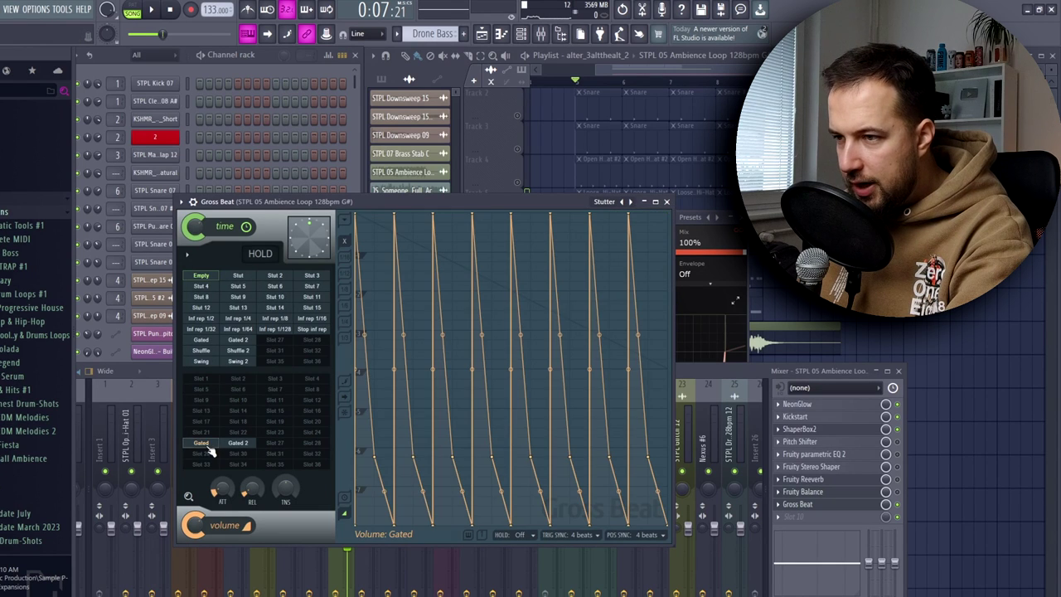
# Return to ShaperBox2 on the ambience channel and play the loop while viewing its volume curve
pyautogui.click(797, 504)
pyautogui.click(800, 428)
pyautogui.click(800, 428)
pyautogui.click(799, 428)
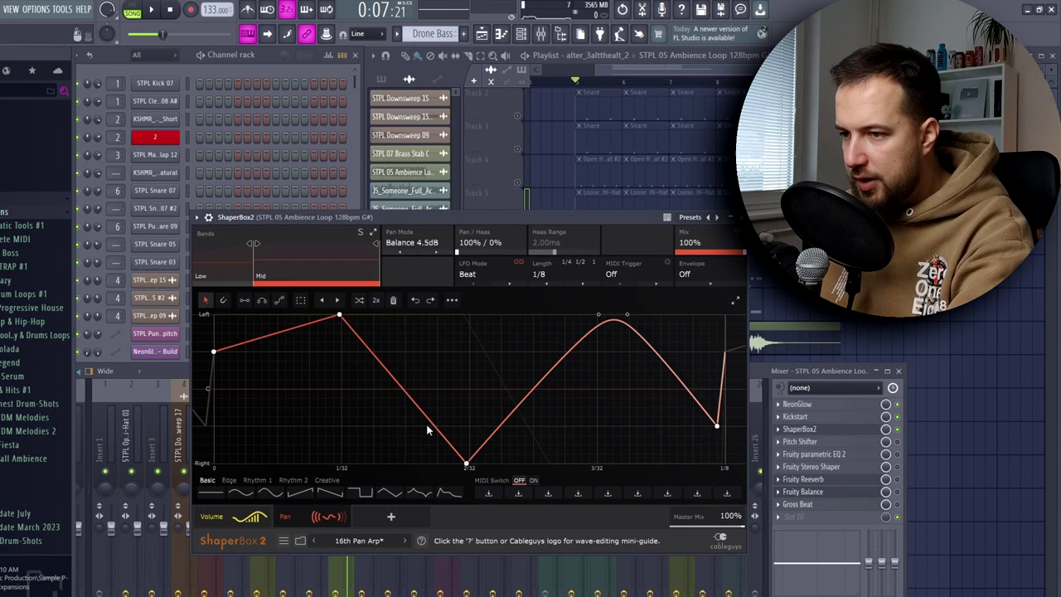
pyautogui.press('space')
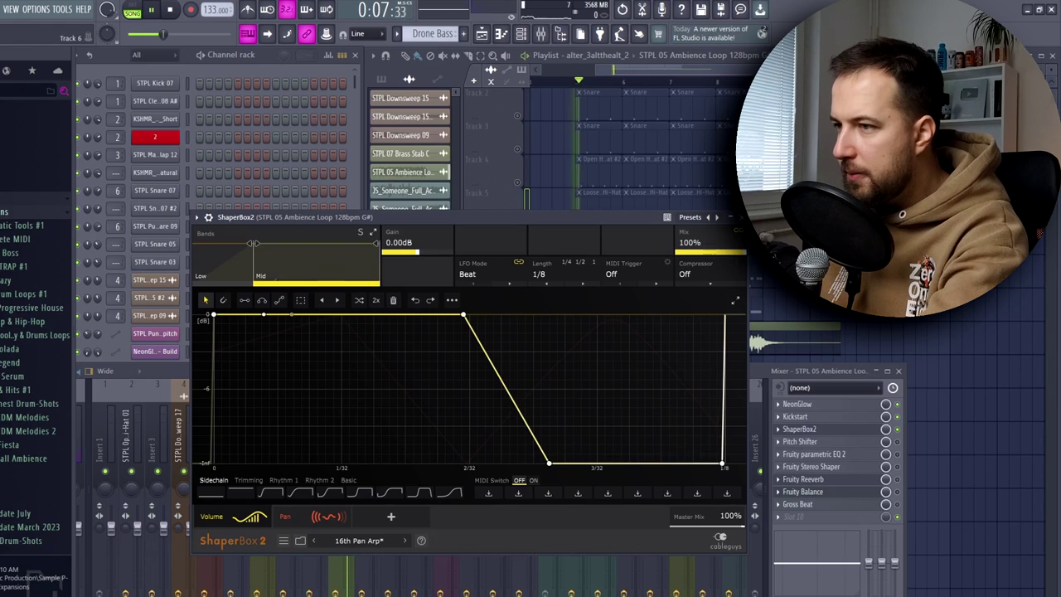
pyautogui.moveTo(622, 222); pyautogui.dragTo(573, 298)
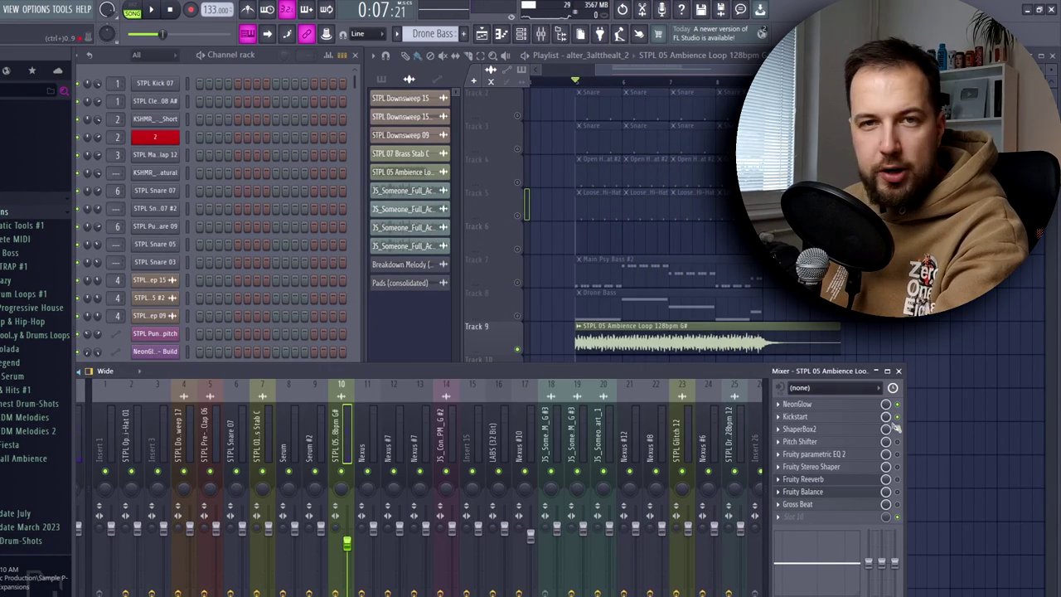
# Switch Gross Beat's volume pattern to Gated 2 and play the ambience loop through it
pyautogui.click(851, 505)
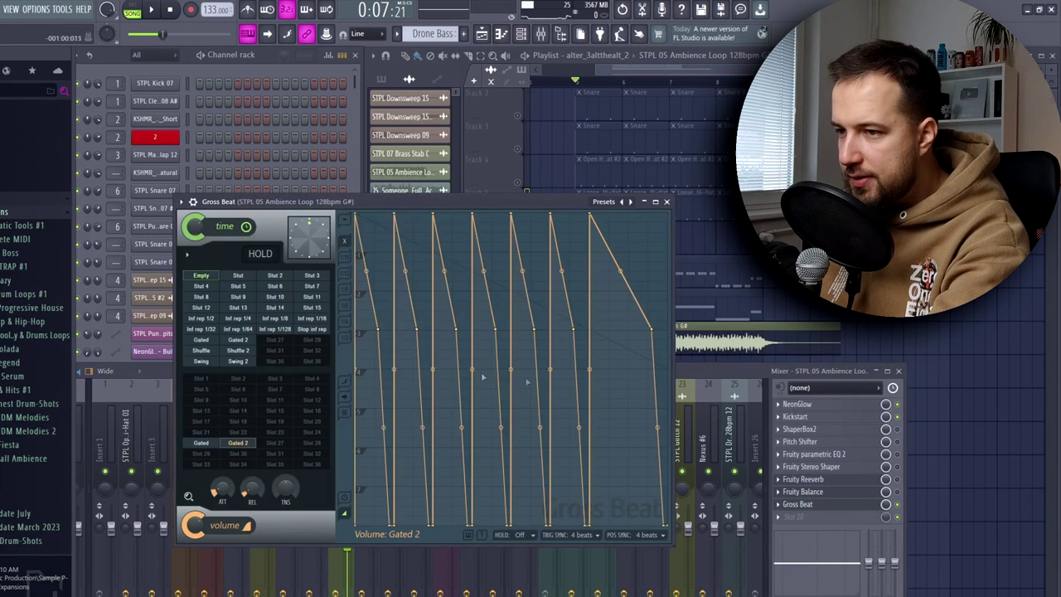
pyautogui.press('space')
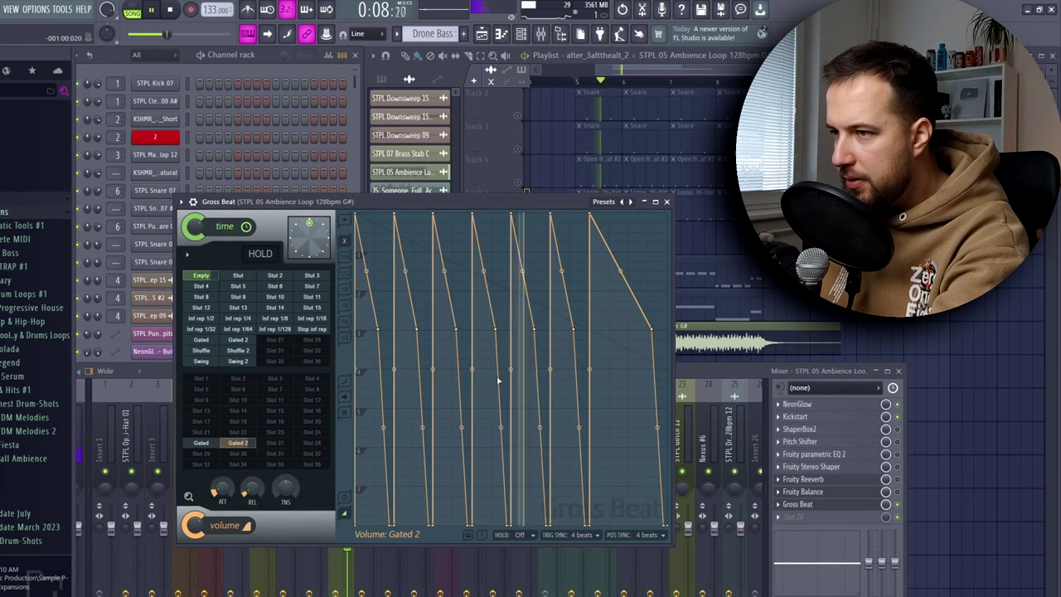
# Switch Gross Beat's volume pattern back to Gated, stop playback and delete Gross Beat from the ambience loop's channel
pyautogui.click(201, 443)
pyautogui.press('space')
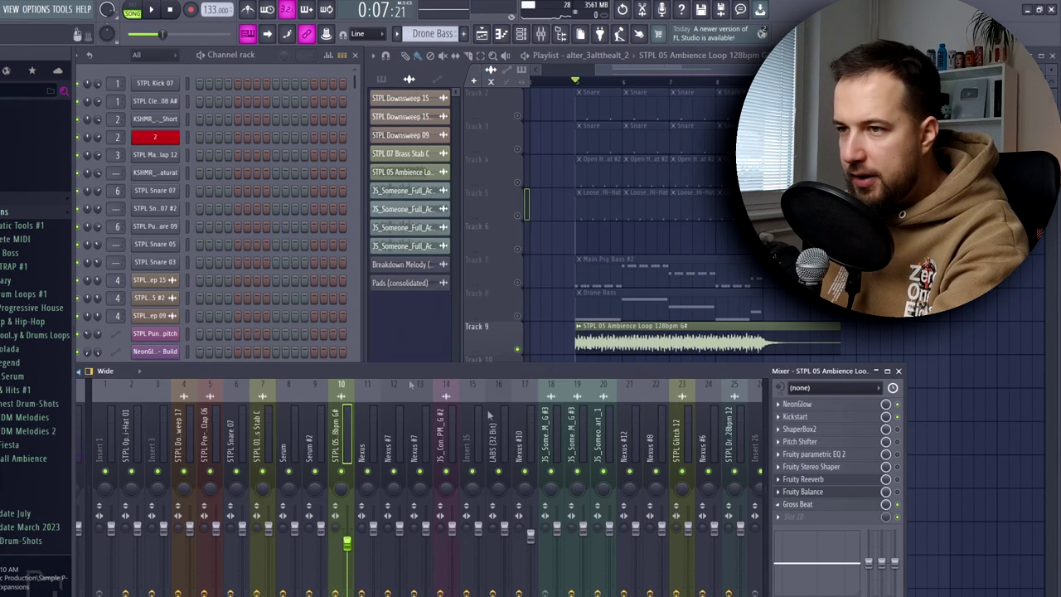
pyautogui.click(666, 201)
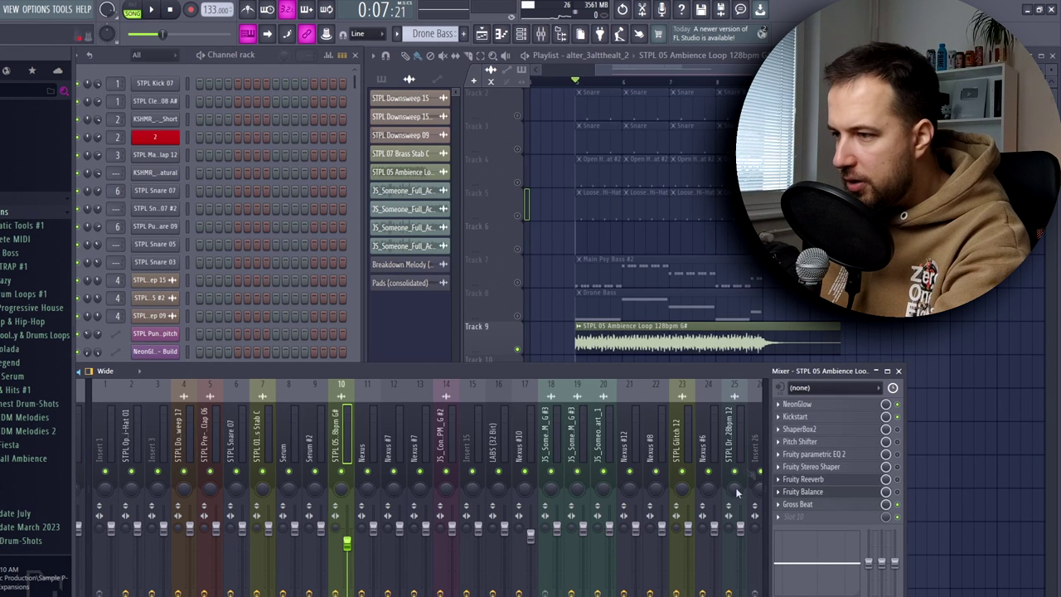
pyautogui.rightClick(798, 504)
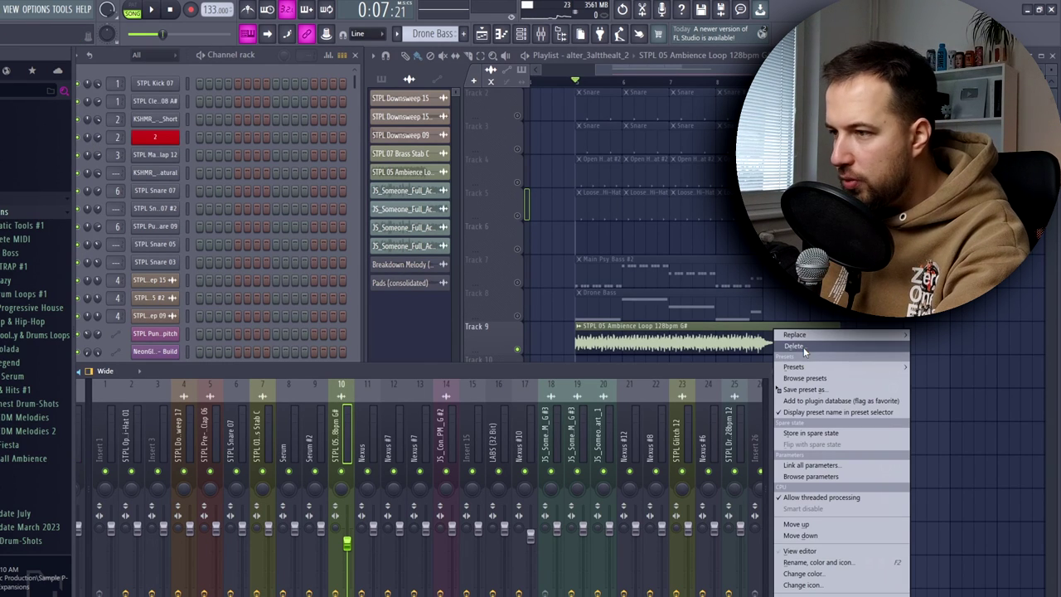
pyautogui.click(803, 346)
# Re-enable ShaperBox2 on the ambience channel and play the loop through it
pyautogui.click(820, 429)
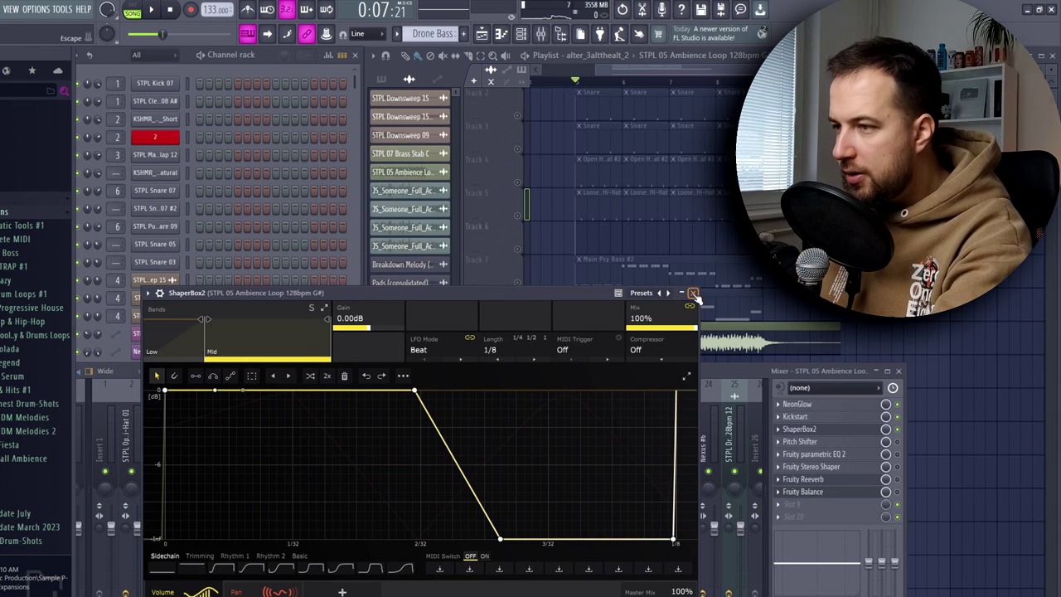
pyautogui.click(693, 294)
pyautogui.press('space')
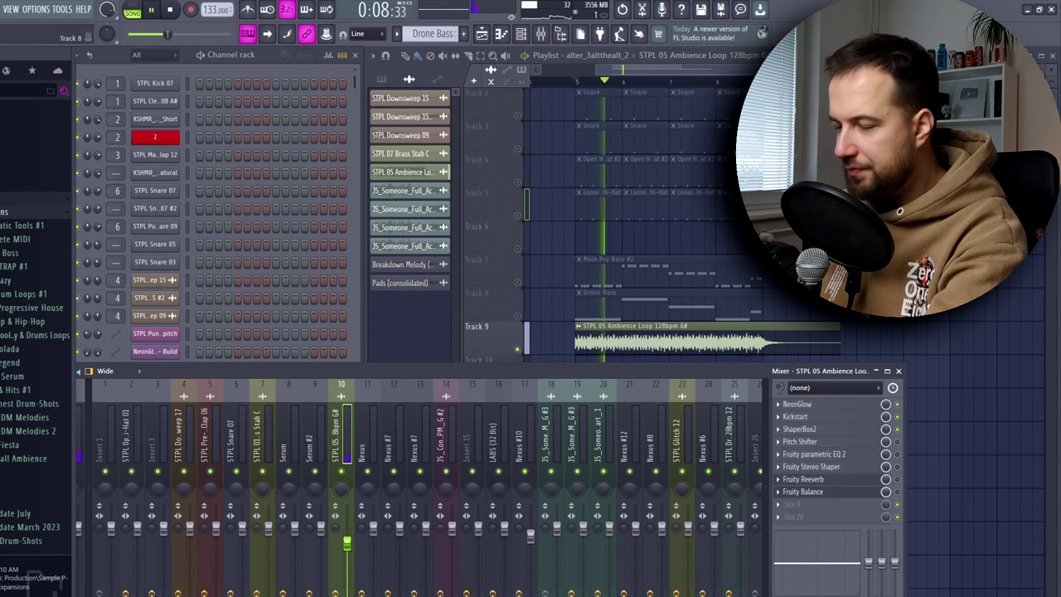
pyautogui.press('space')
# Enable Pitch Shifter on the ambience channel and play the loop with the Formant automation clip on track 19
pyautogui.click(857, 444)
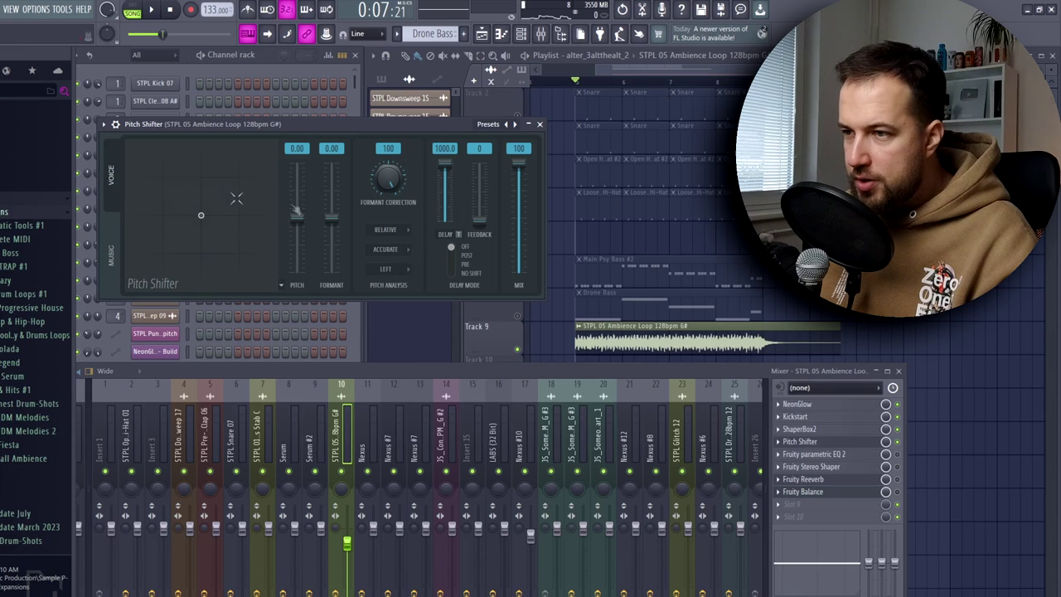
pyautogui.click(771, 58)
pyautogui.scroll(-4, 771, 149)
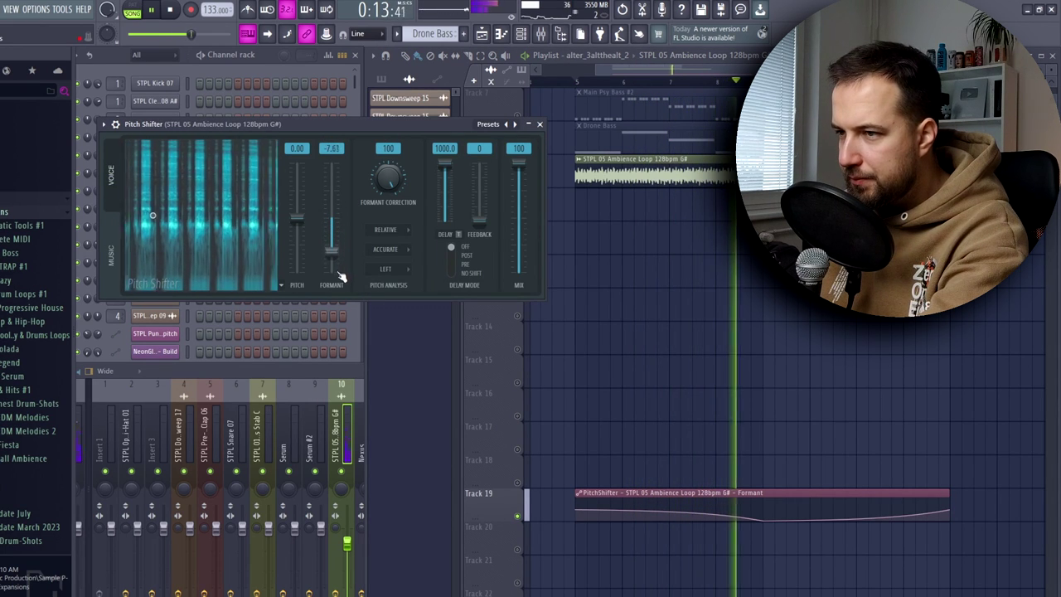
pyautogui.press('space')
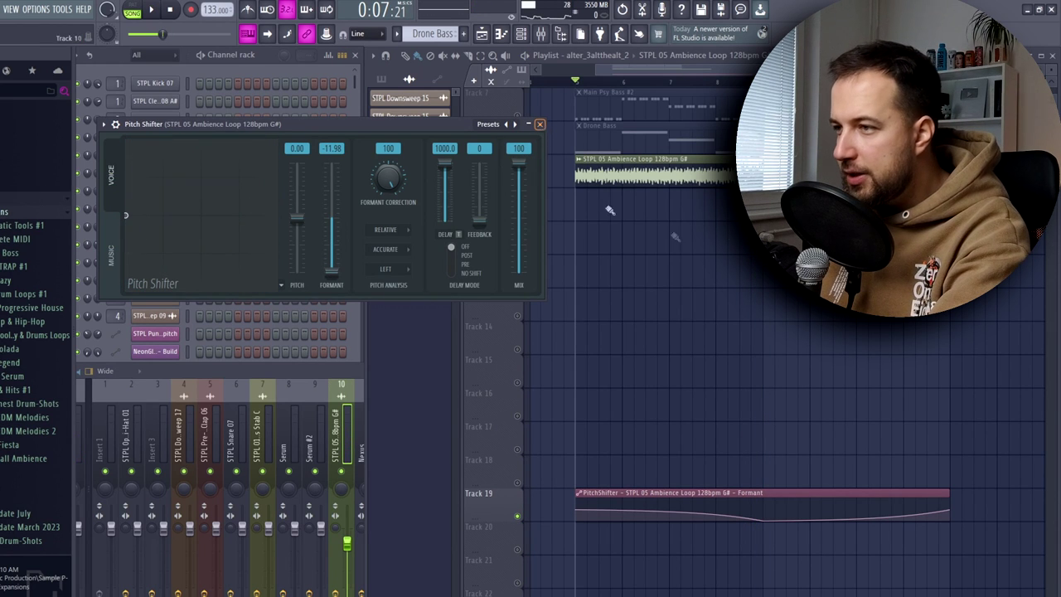
pyautogui.scroll(3, 609, 210)
pyautogui.click(539, 123)
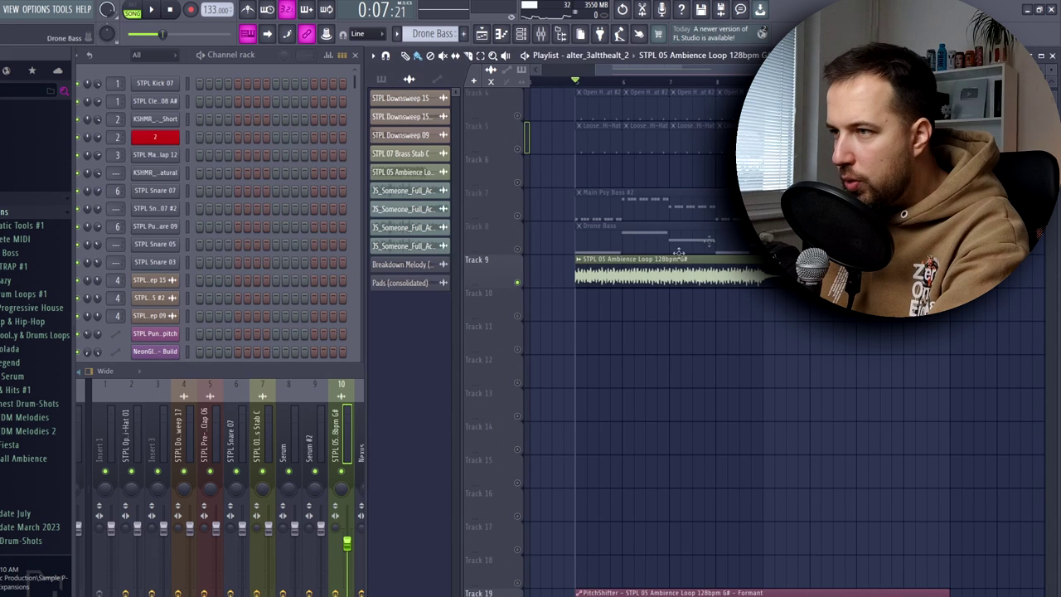
# Enable Fruity parametric EQ 2 and Fruity Stereo Shaper on the ambience channel, and view the Stereo Shaper's Stereoize presets
pyautogui.click(542, 34)
pyautogui.click(814, 454)
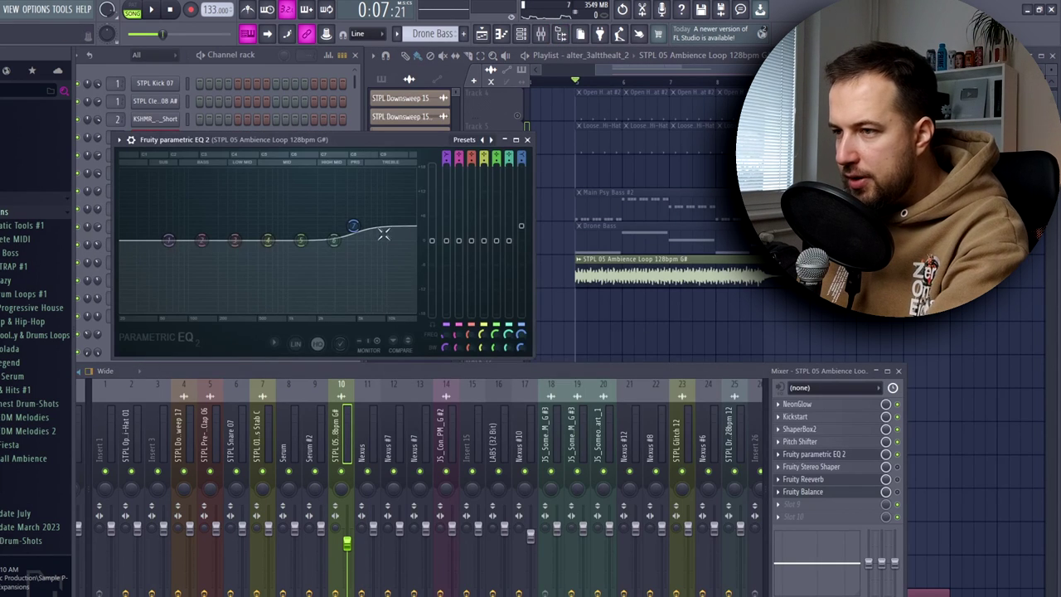
pyautogui.click(817, 467)
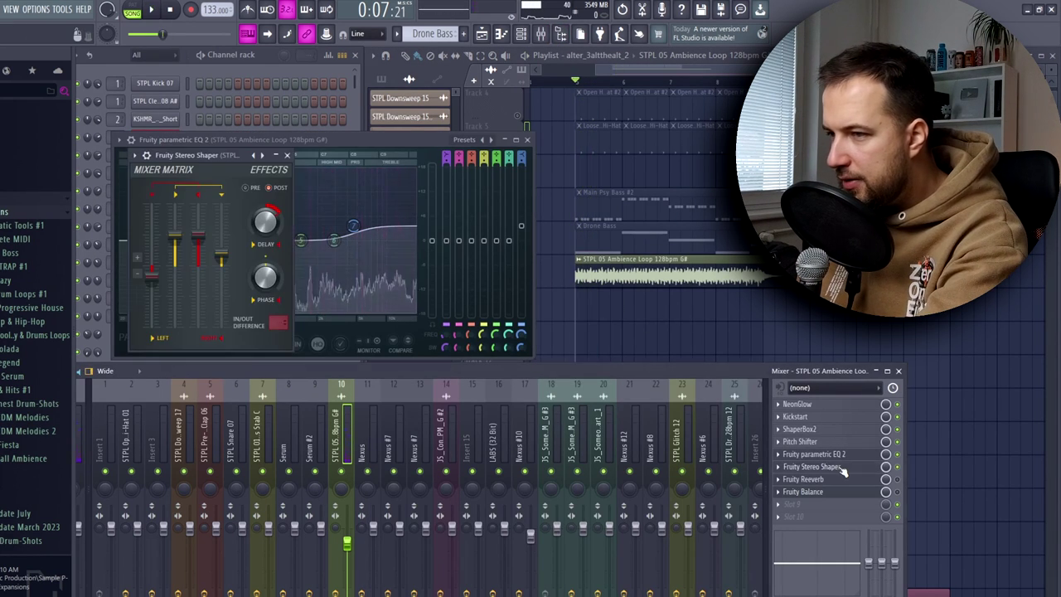
pyautogui.click(135, 156)
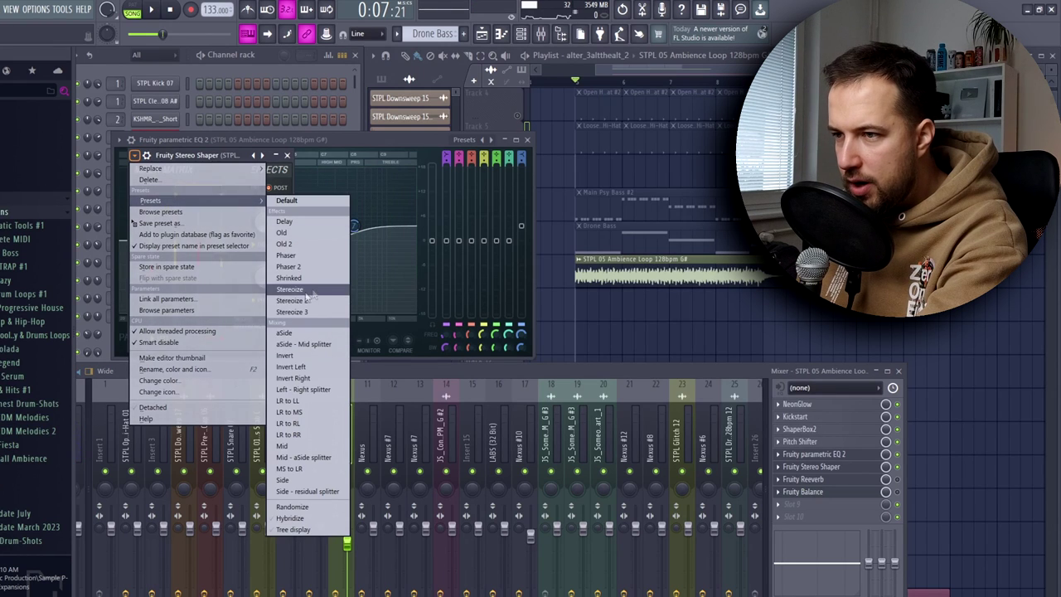
pyautogui.click(522, 141)
pyautogui.press('space')
pyautogui.click(526, 140)
pyautogui.press('space')
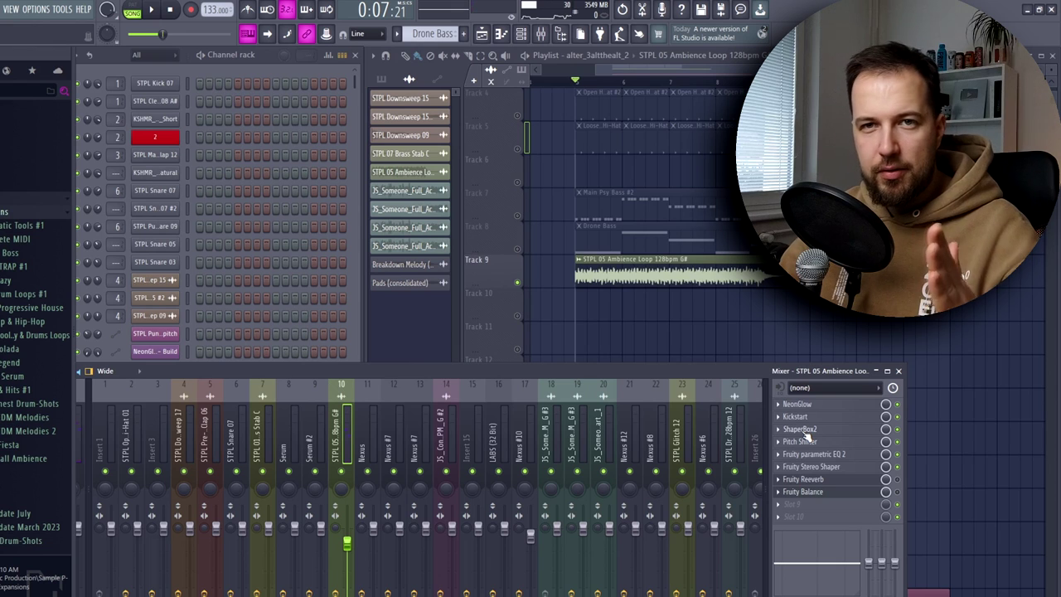
# Enable Fruity Reeverb and Fruity Balance on the ambience channel and play the loop with the full effect chain
pyautogui.click(802, 479)
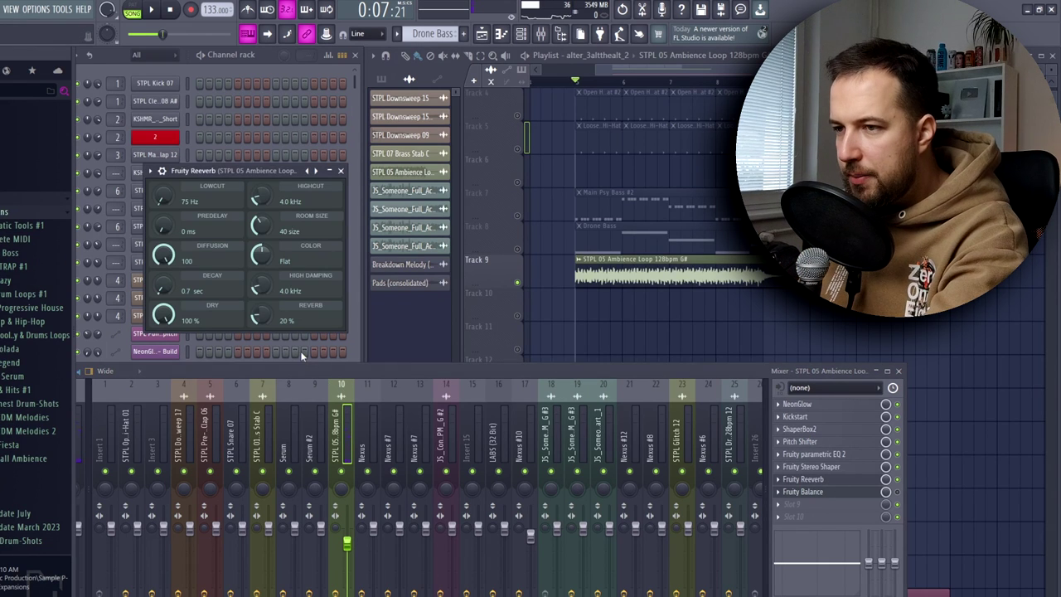
pyautogui.press('Escape')
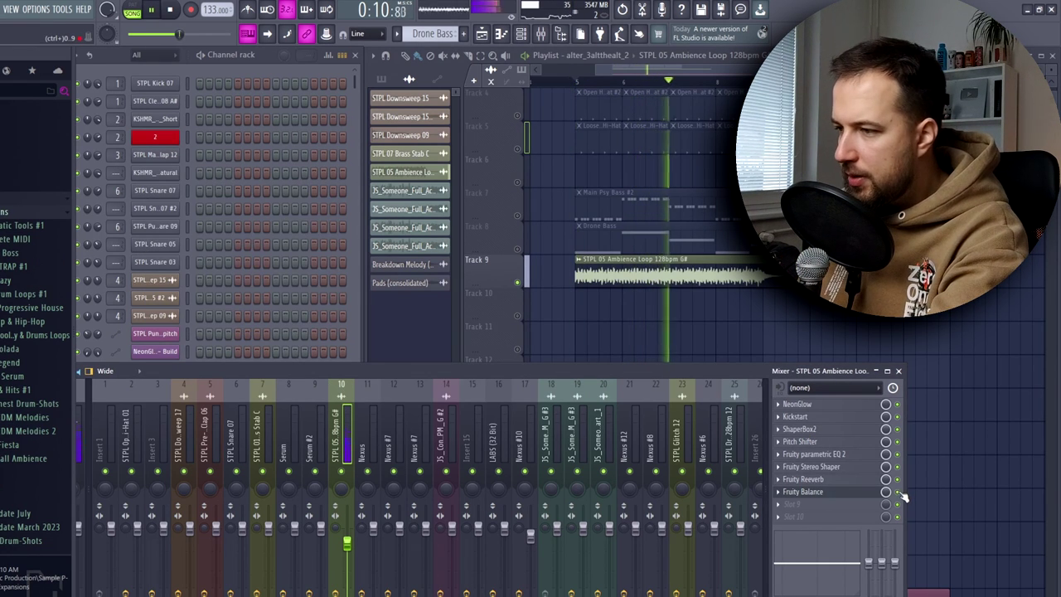
pyautogui.click(898, 370)
pyautogui.press('space')
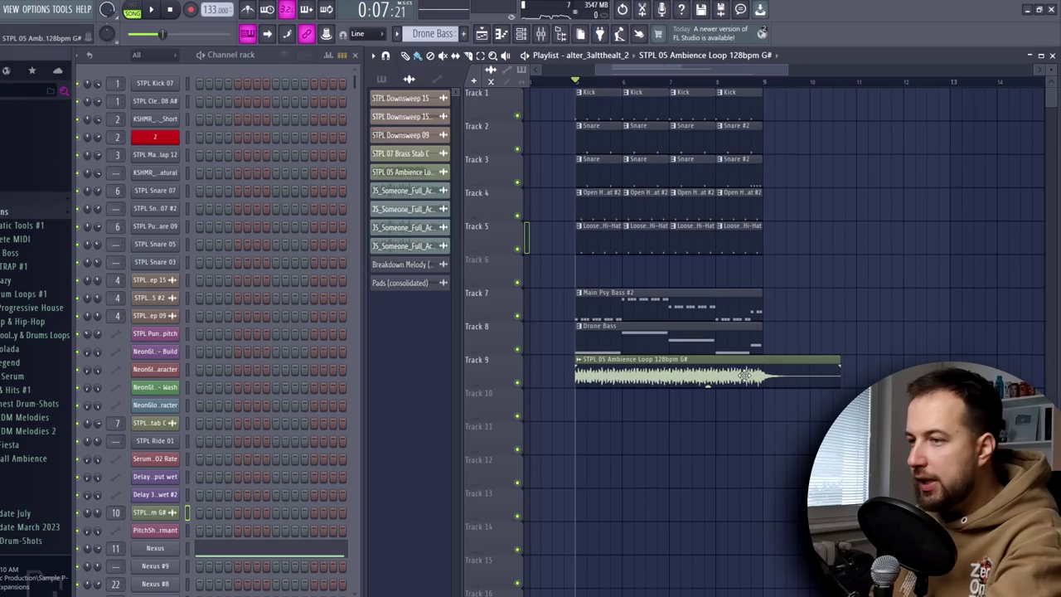
# Play the arrangement with the drum, bass and ambience tracks unmuted
pyautogui.press('space')
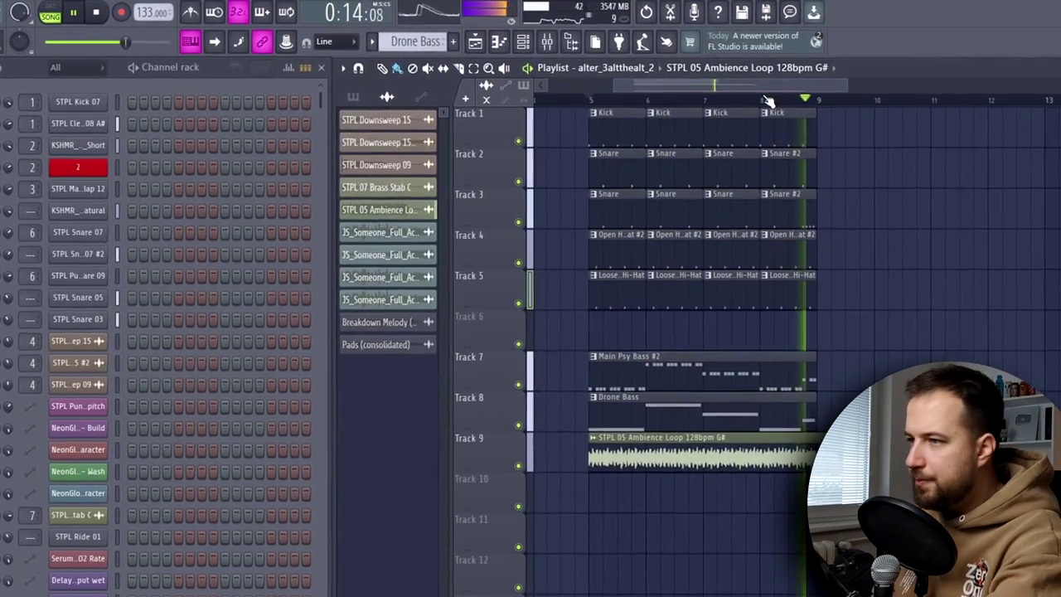
pyautogui.press('space')
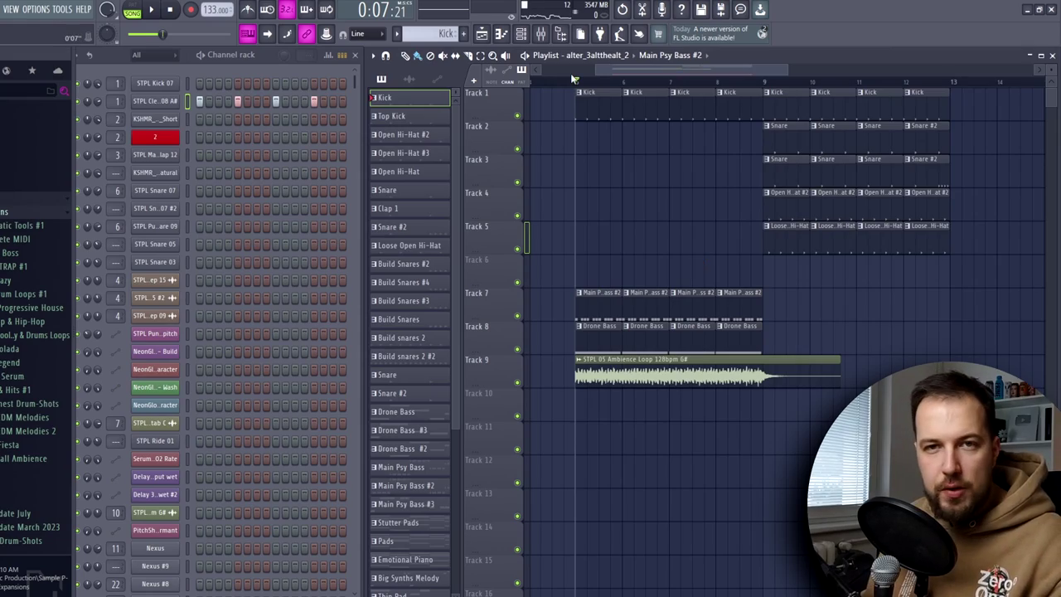
pyautogui.press('space')
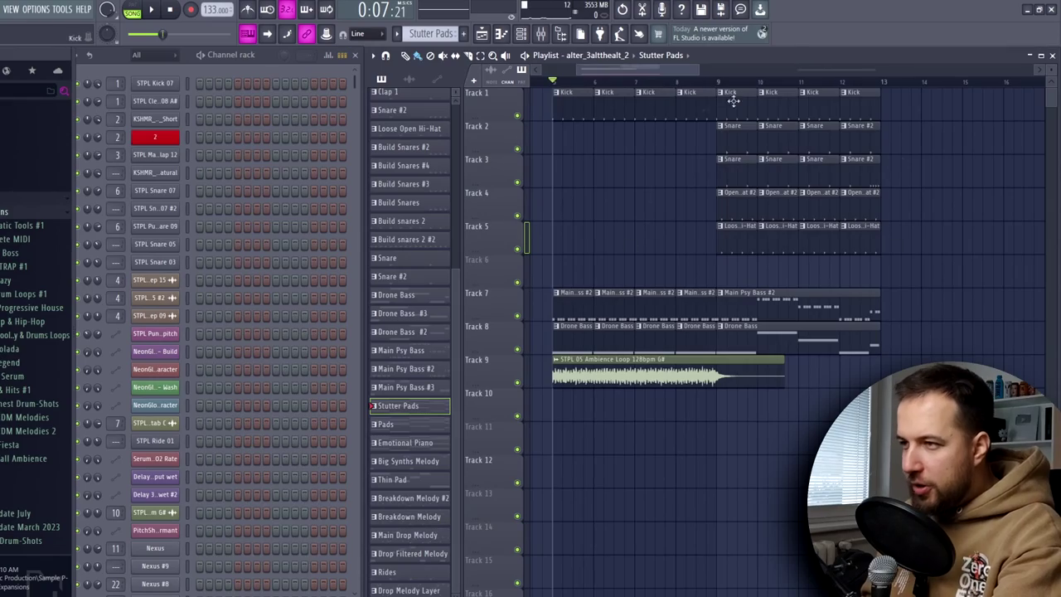
# Extend the kick and bass intro up to bar 13, where the full drum section starts, and copy the ambience loop to track 10 at bar 9
pyautogui.moveTo(918, 113); pyautogui.dragTo(900, 323)
pyautogui.moveTo(766, 91)
pyautogui.mouseDown()
pyautogui.moveTo(622, 247)
pyautogui.moveTo(557, 343)
pyautogui.mouseUp()
pyautogui.moveTo(591, 342); pyautogui.dragTo(738, 339)
pyautogui.moveTo(635, 383); pyautogui.dragTo(799, 417)
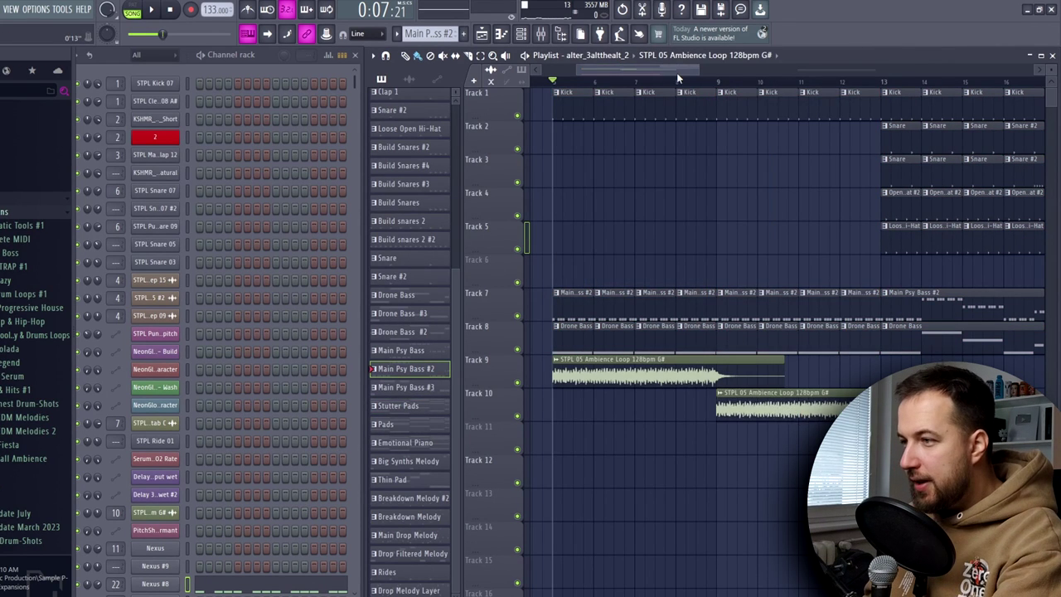
# Duplicate the full drum and bass section from bar 13 to bar 17 and copy the ambience loops alongside it
pyautogui.moveTo(677, 72); pyautogui.dragTo(711, 77)
pyautogui.moveTo(947, 105)
pyautogui.mouseDown()
pyautogui.moveTo(760, 359)
pyautogui.moveTo(755, 351)
pyautogui.mouseUp()
pyautogui.moveTo(542, 365)
pyautogui.mouseDown()
pyautogui.moveTo(767, 365)
pyautogui.moveTo(733, 373)
pyautogui.mouseUp()
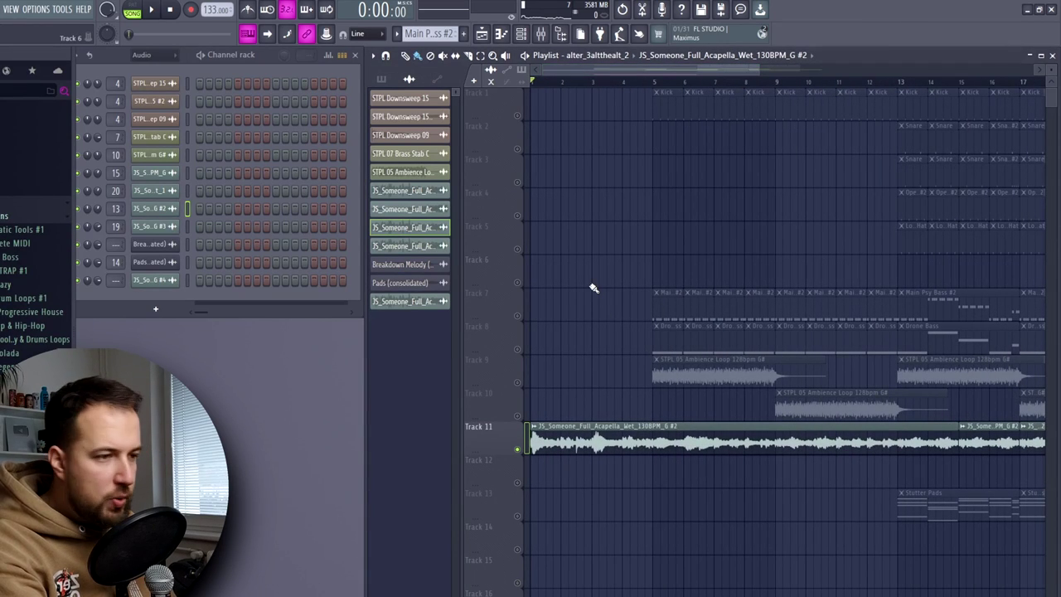
# Play the soloed acapella clips on track 11 from the start, from bar 9 and from bar 13
pyautogui.scroll(-2, 592, 290)
pyautogui.press('space')
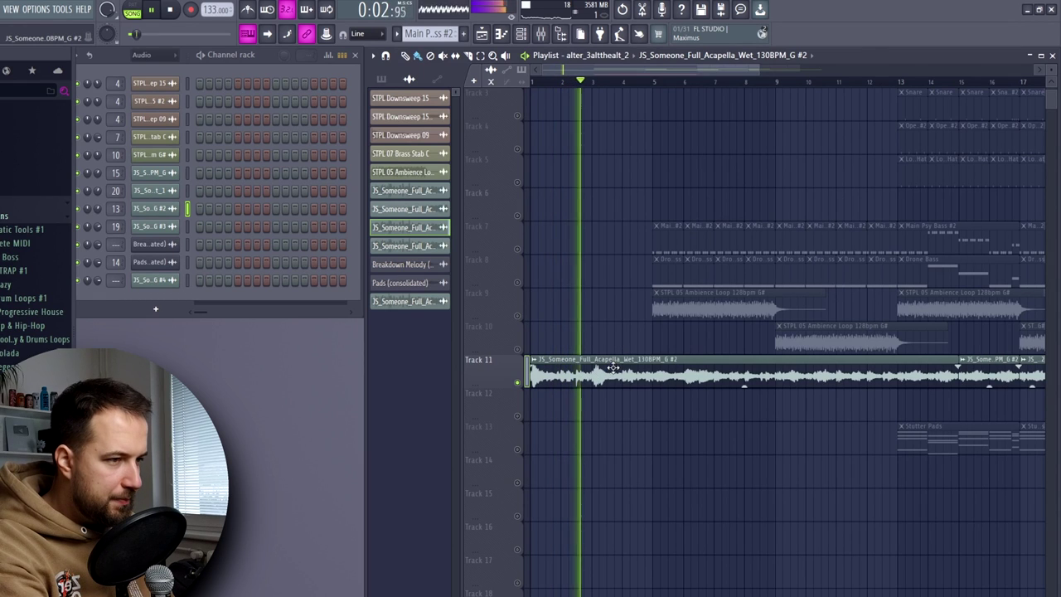
pyautogui.press('space')
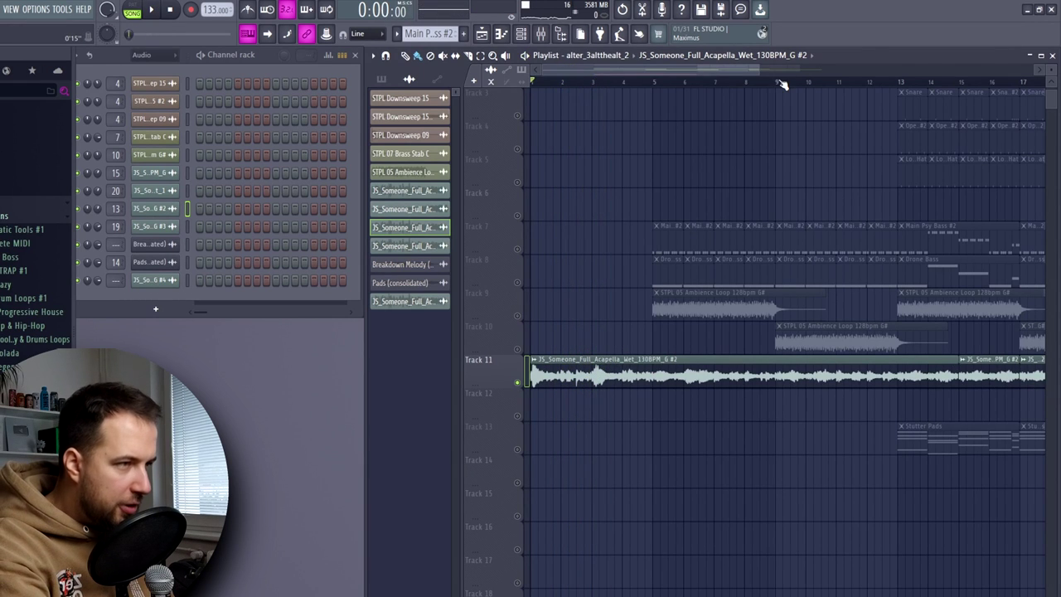
pyautogui.press('space')
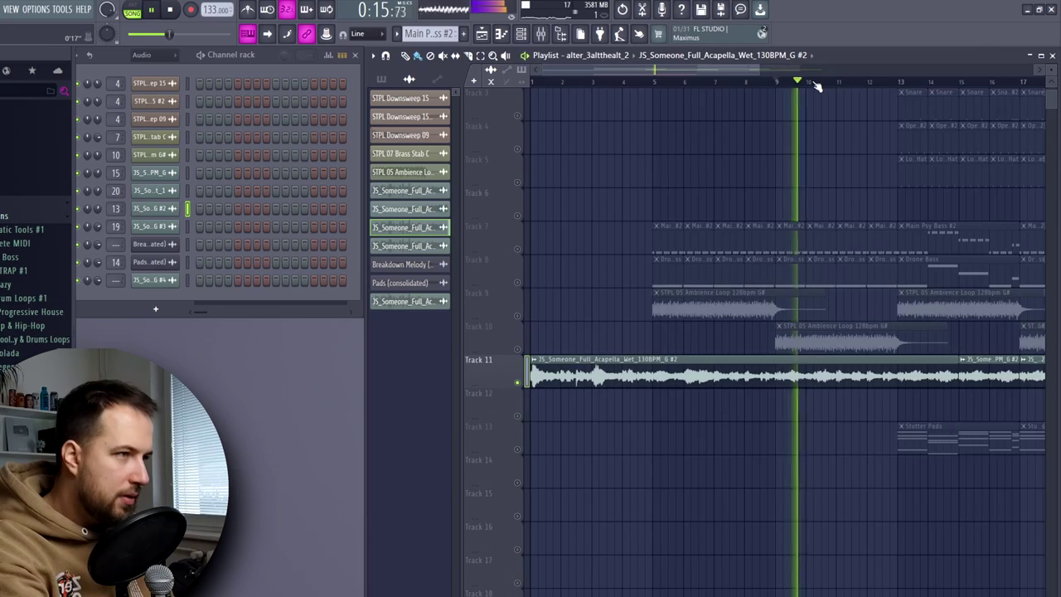
pyautogui.scroll(-1, 815, 85)
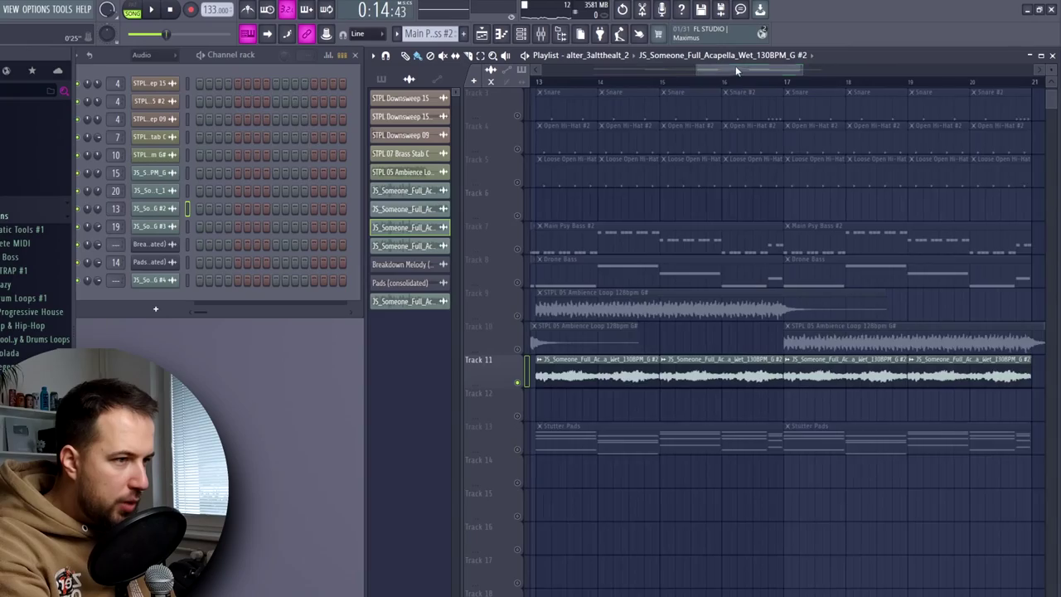
pyautogui.press('space')
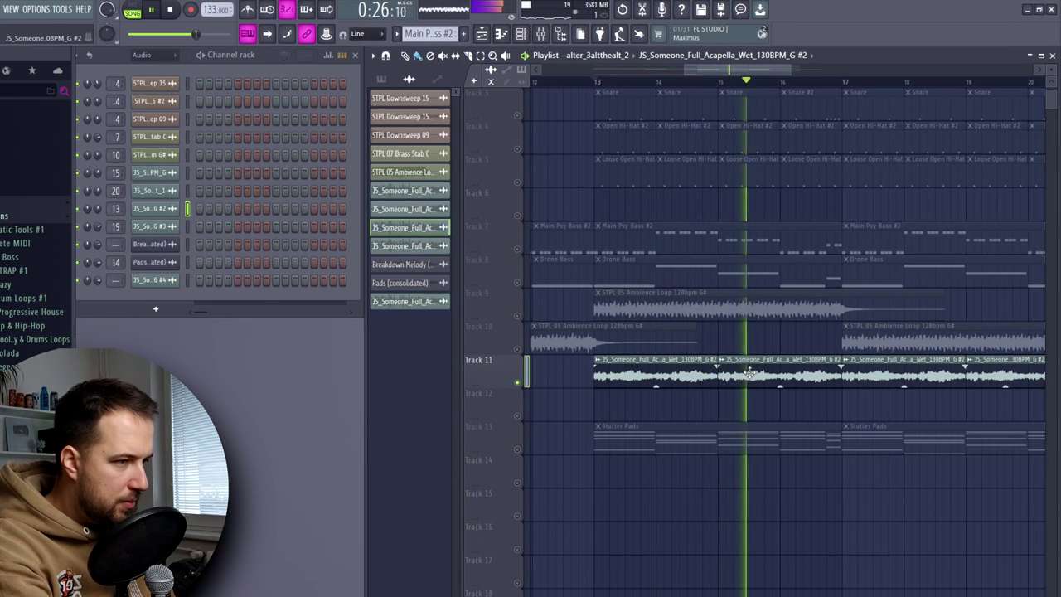
pyautogui.press('space')
# Inspect the pan curve of ShaperBox2 on the acapella's mixer channel 13
pyautogui.click(540, 33)
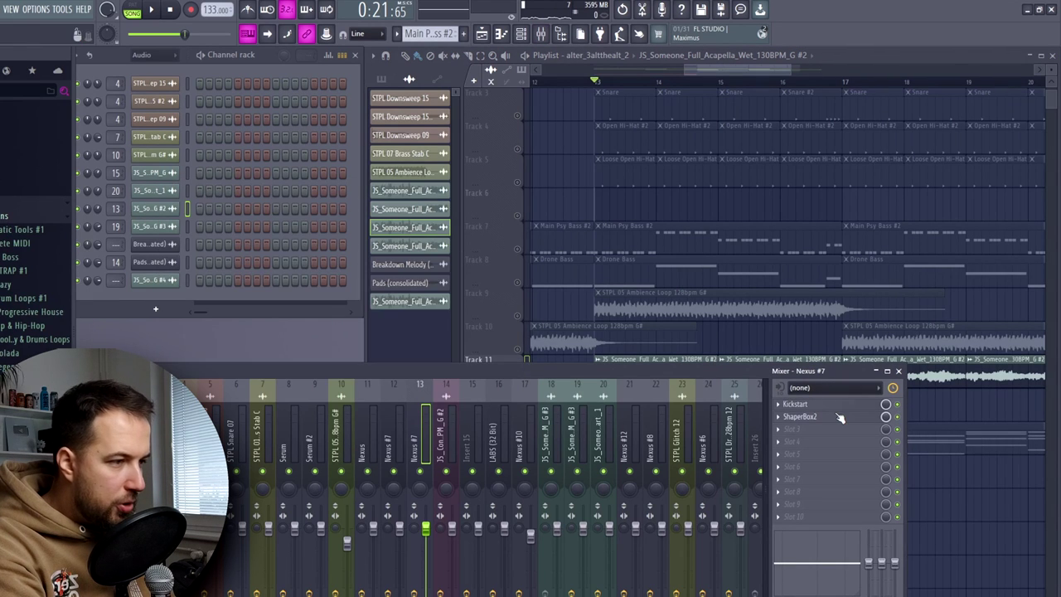
pyautogui.click(841, 417)
pyautogui.click(280, 467)
pyautogui.click(253, 471)
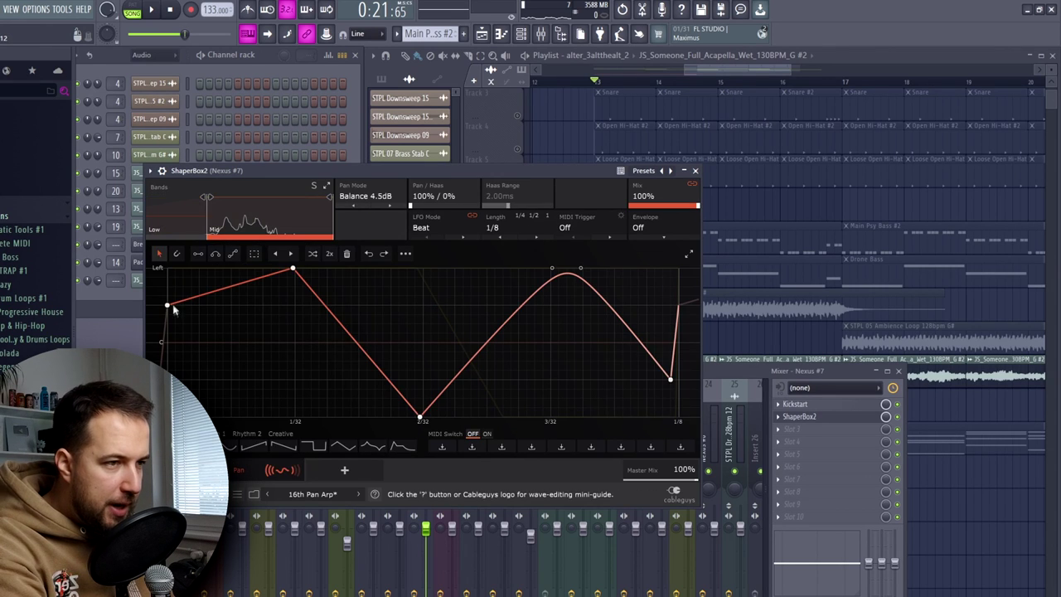
pyautogui.click(695, 171)
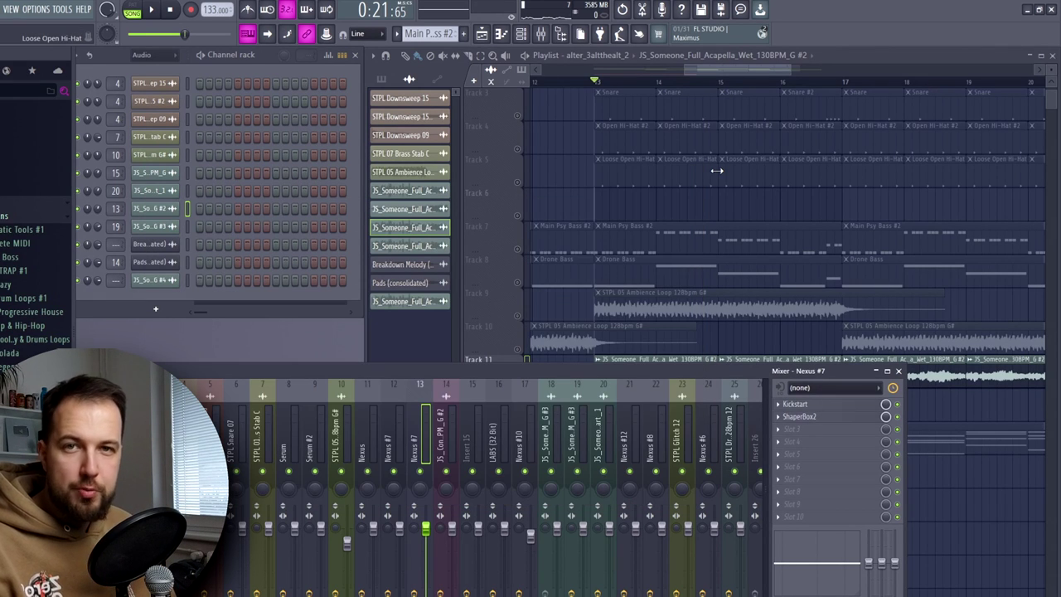
pyautogui.press('F9')
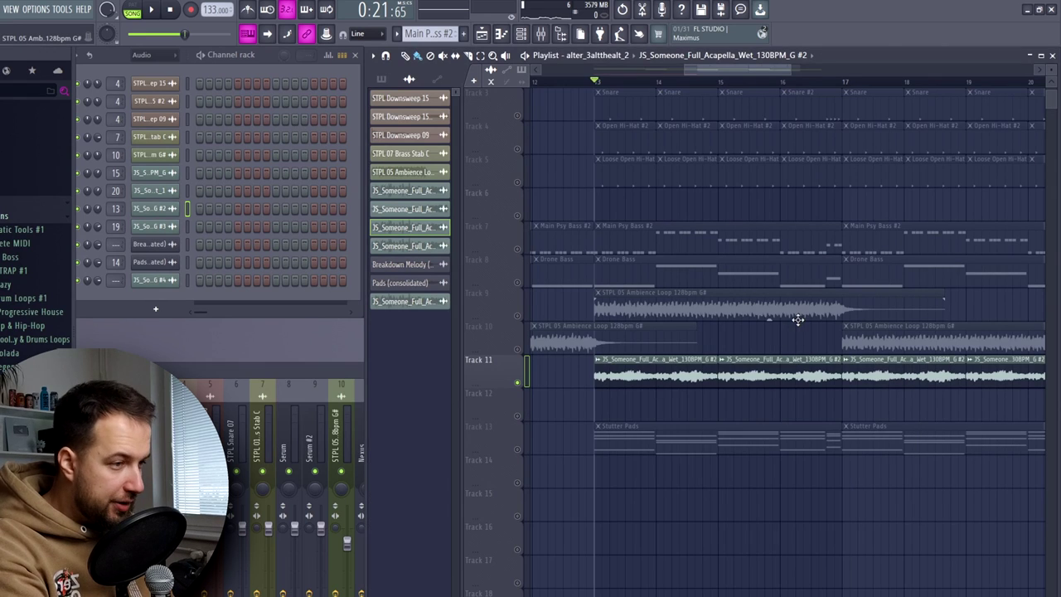
# Play the acapella again, and solo track 13 to hear the Stutter Pads pattern
pyautogui.press('space')
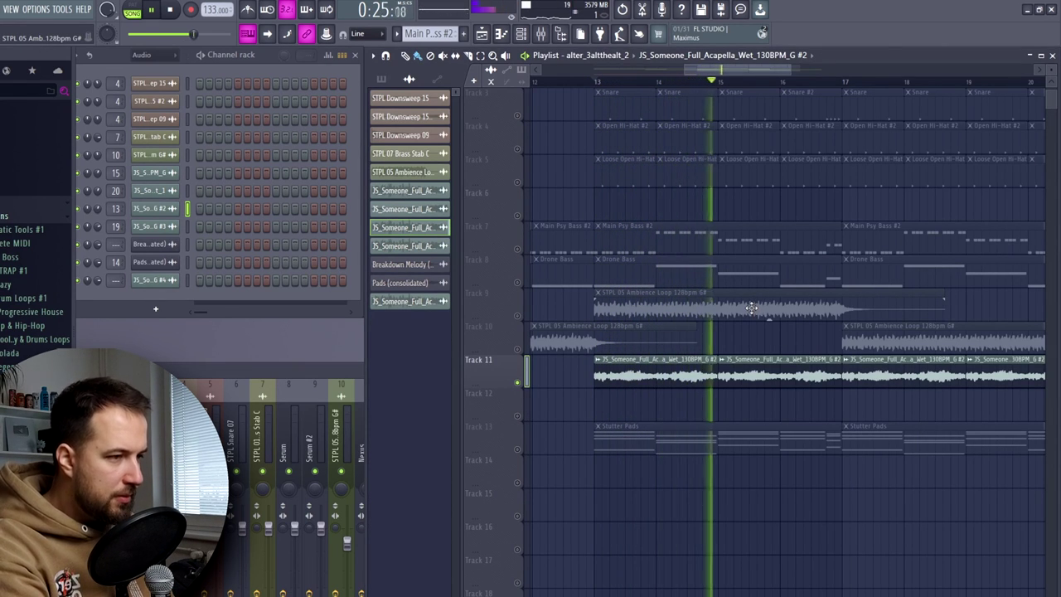
pyautogui.click(699, 444)
pyautogui.press('space')
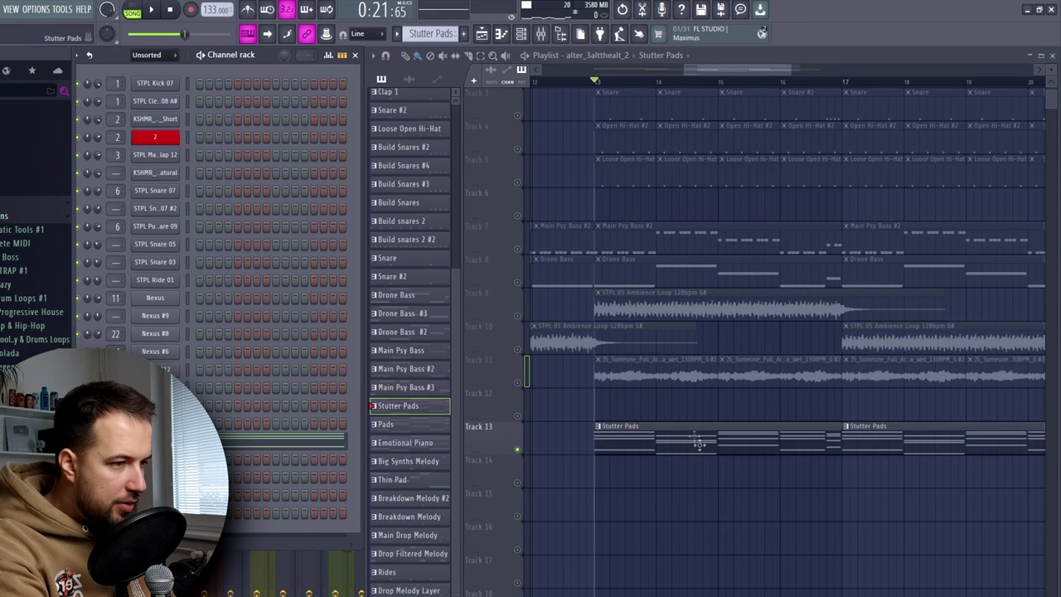
pyautogui.press('space')
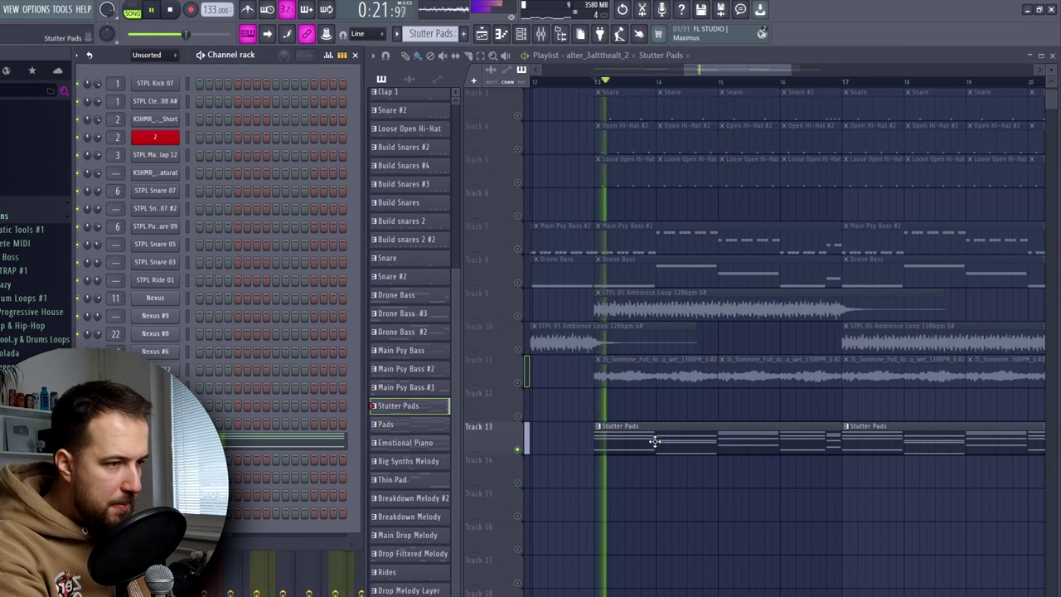
pyautogui.press('space')
# Open the Stutter Pads' Nexus #7 notes in the piano roll and examine the chords
pyautogui.click(289, 442)
pyautogui.scroll(4, 275, 334)
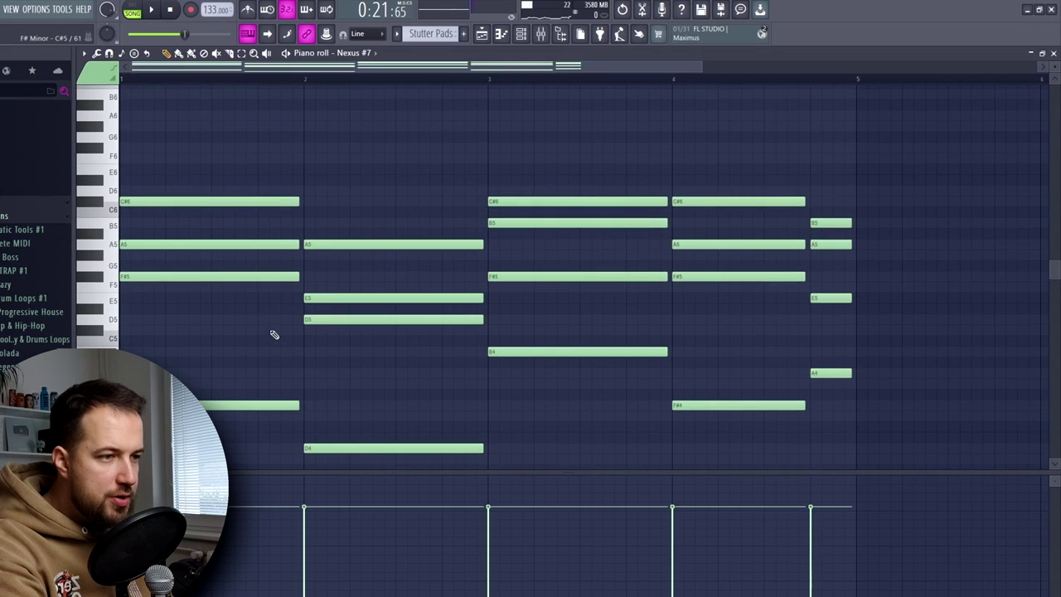
pyautogui.scroll(-2, 274, 381)
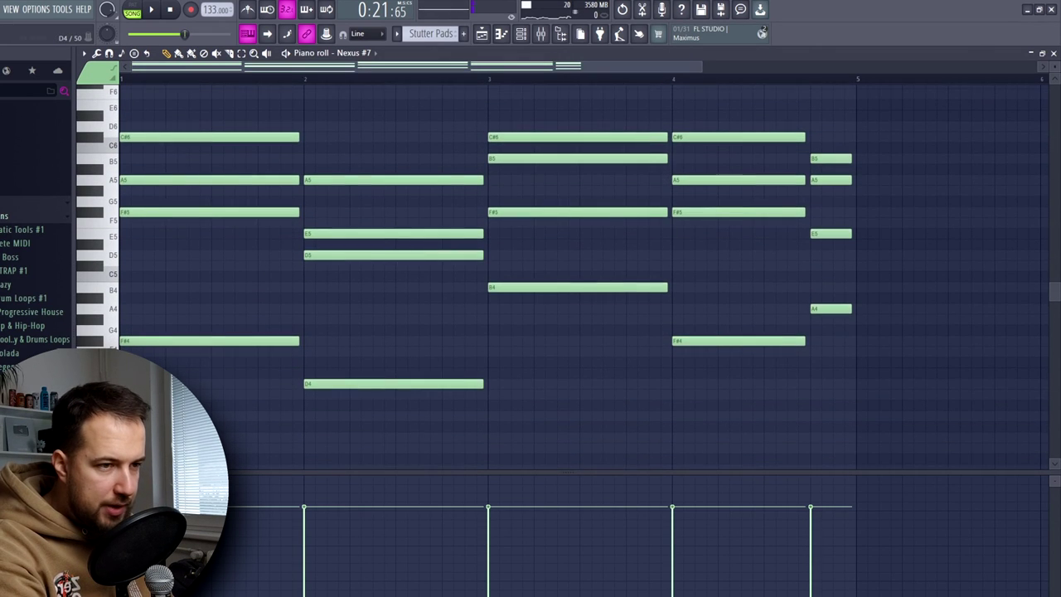
# Play through the Stutter Pads chords of Nexus #7 in the piano roll
pyautogui.scroll(3, 147, 307)
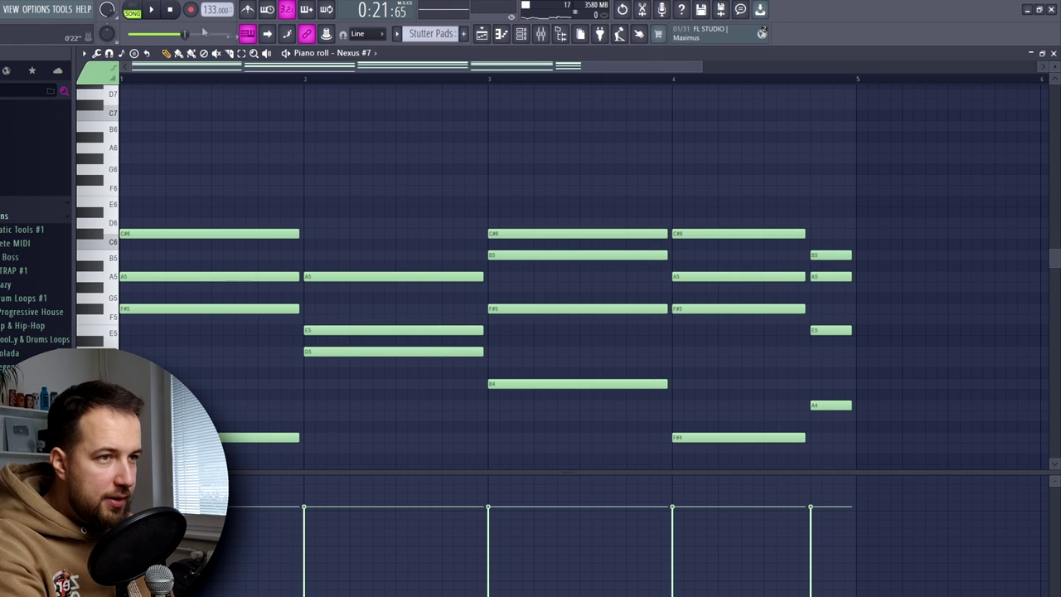
pyautogui.scroll(-2, 363, 222)
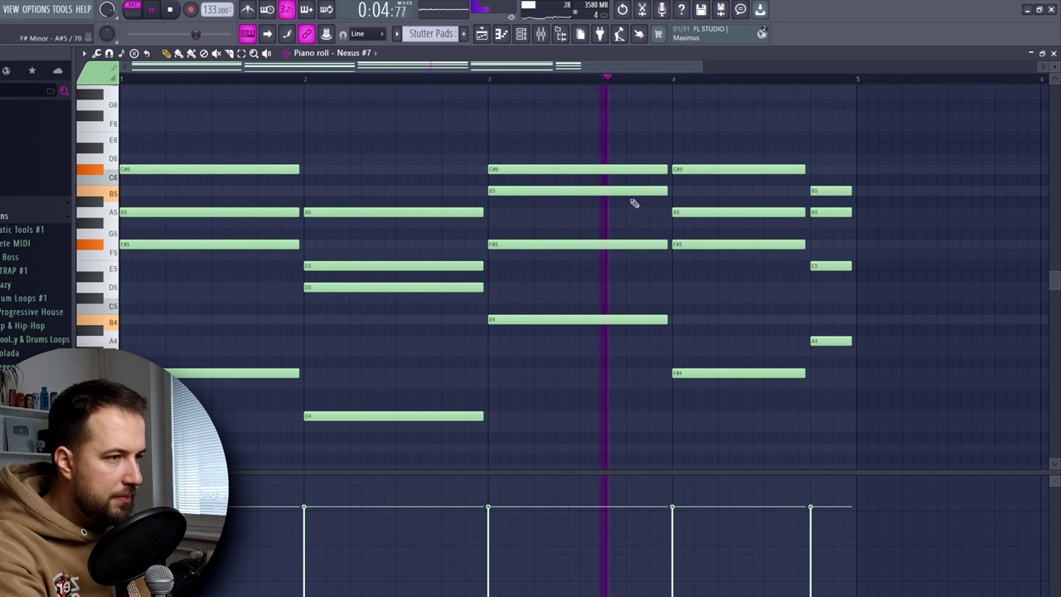
pyautogui.press('space')
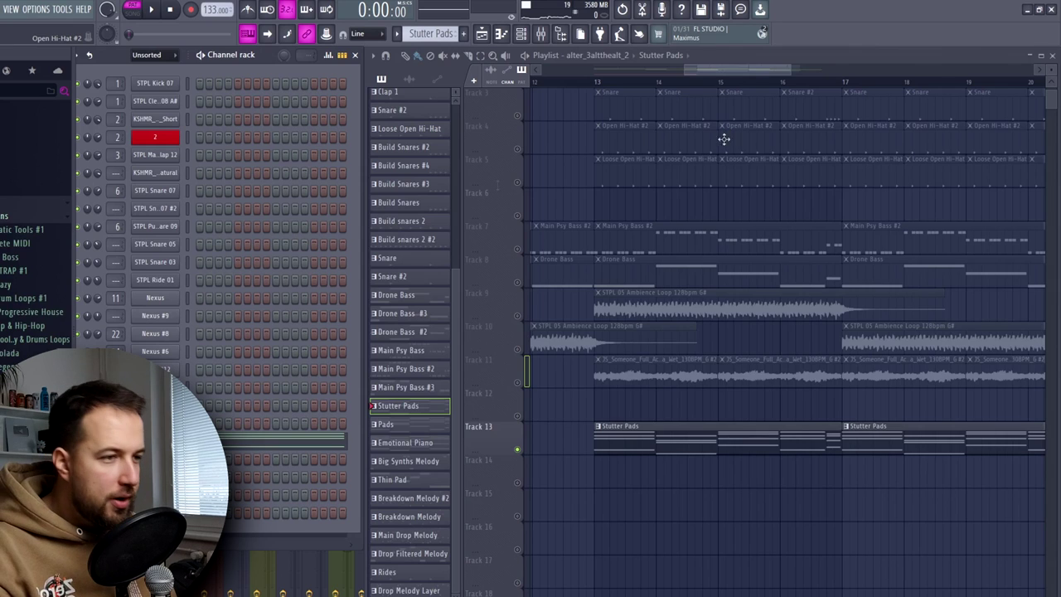
# Solo the acapella on track 11 together with the ambience loop on track 9 and play them from bar 13
pyautogui.rightClick(517, 382)
pyautogui.click(518, 316)
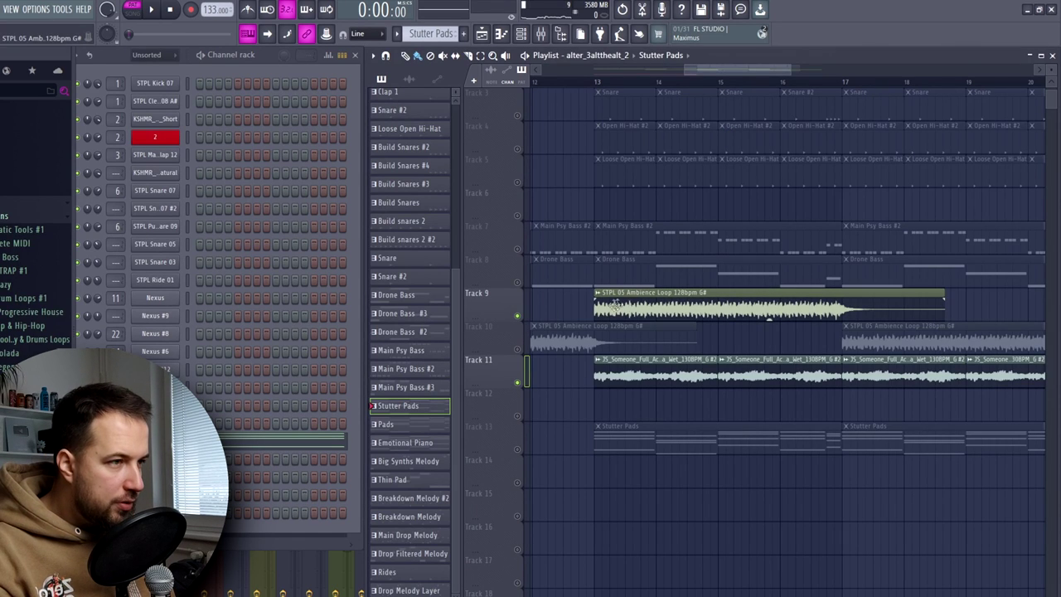
pyautogui.click(601, 80)
pyautogui.press('space')
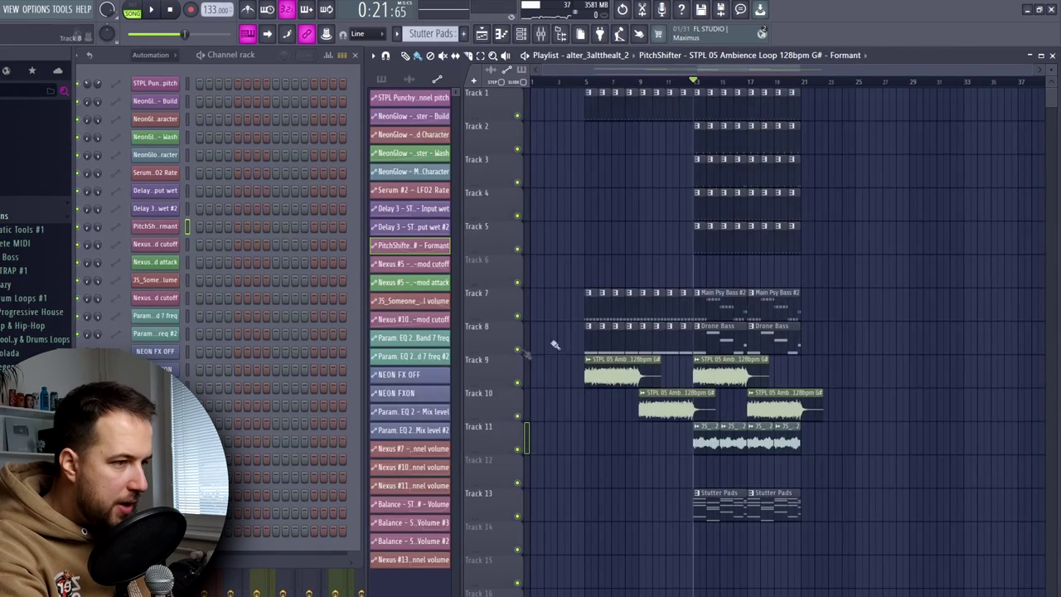
# Play all layers of the arrangement together from bar 13
pyautogui.press('space')
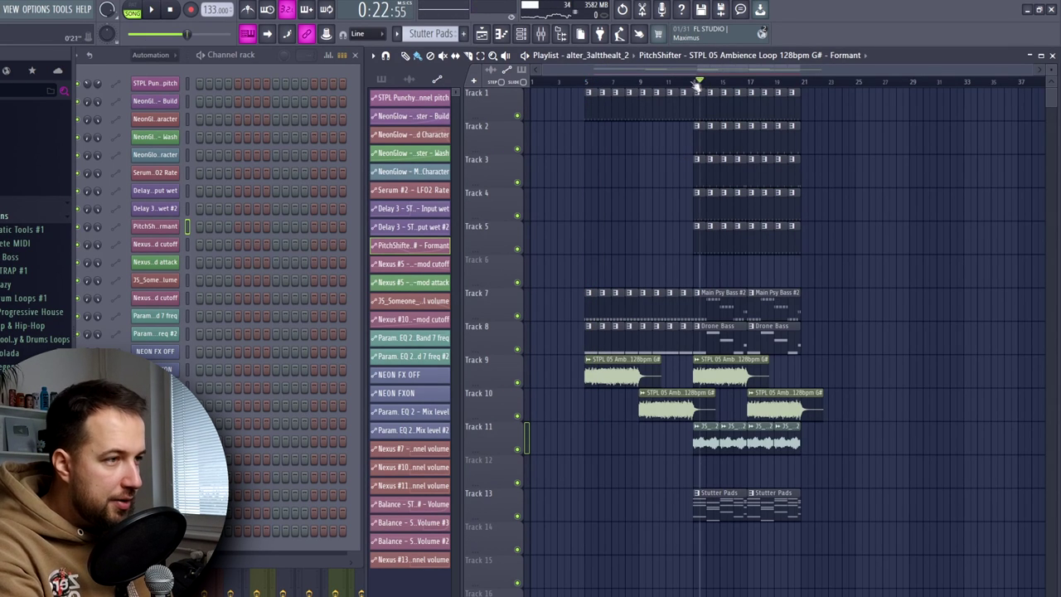
pyautogui.moveTo(715, 64); pyautogui.dragTo(729, 72)
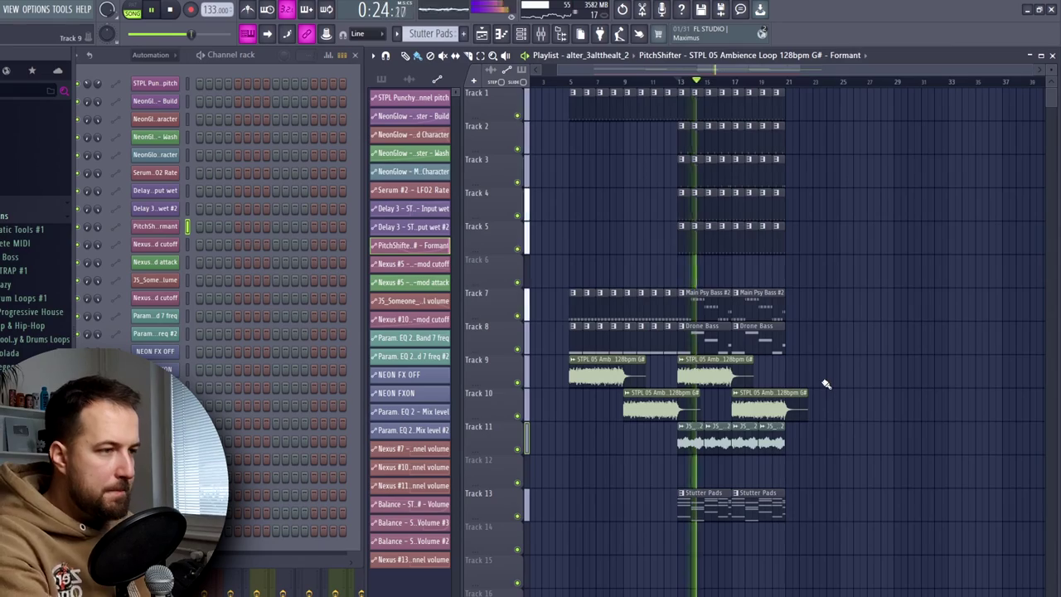
pyautogui.press('space')
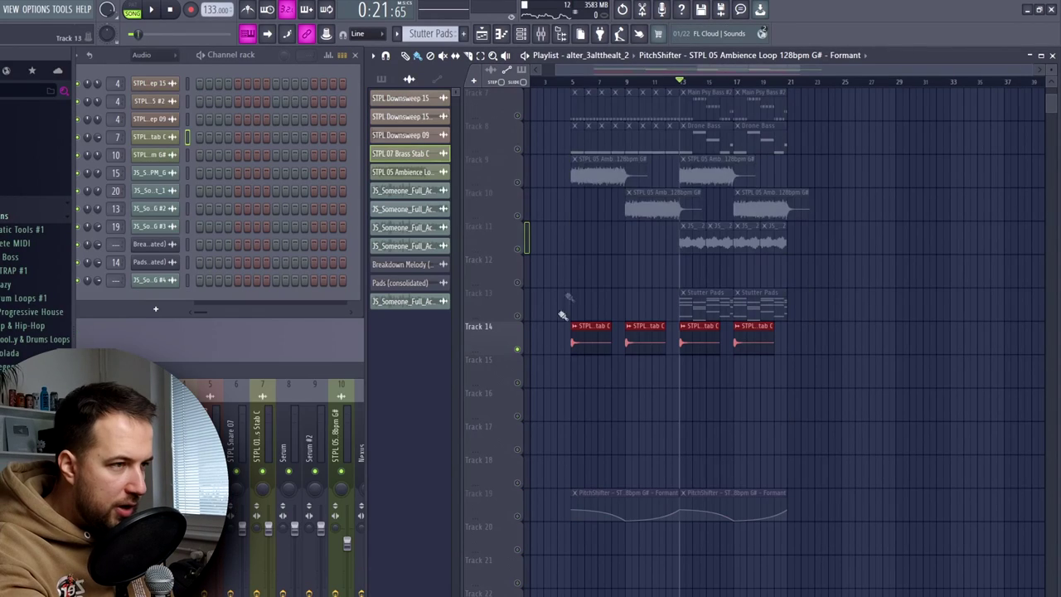
# Play the soloed STPL 07 Brass Stab C clips on track 14
pyautogui.scroll(4, 578, 86)
pyautogui.press('space')
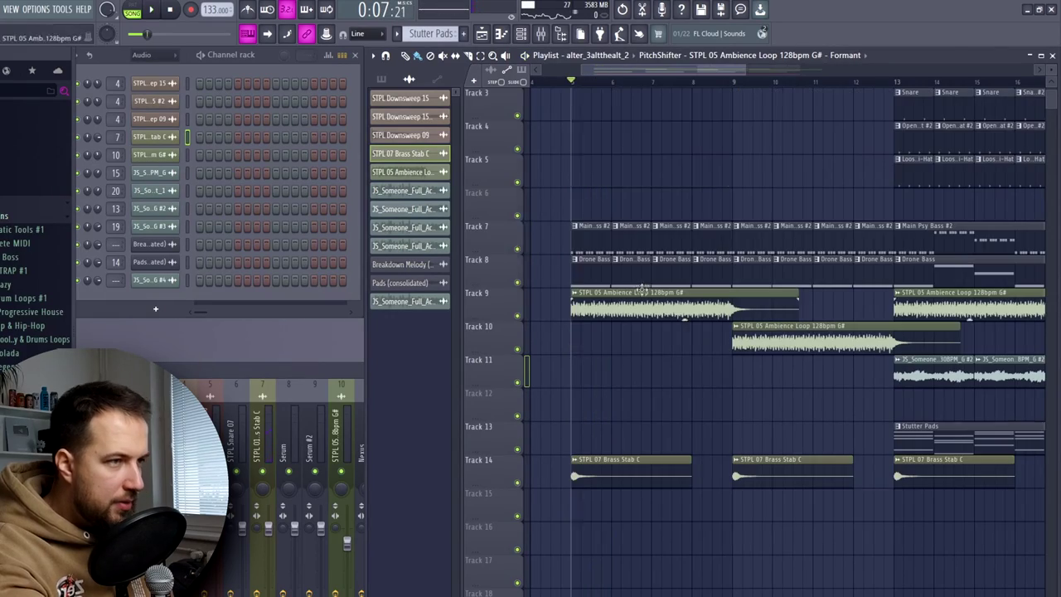
pyautogui.scroll(-2, 626, 89)
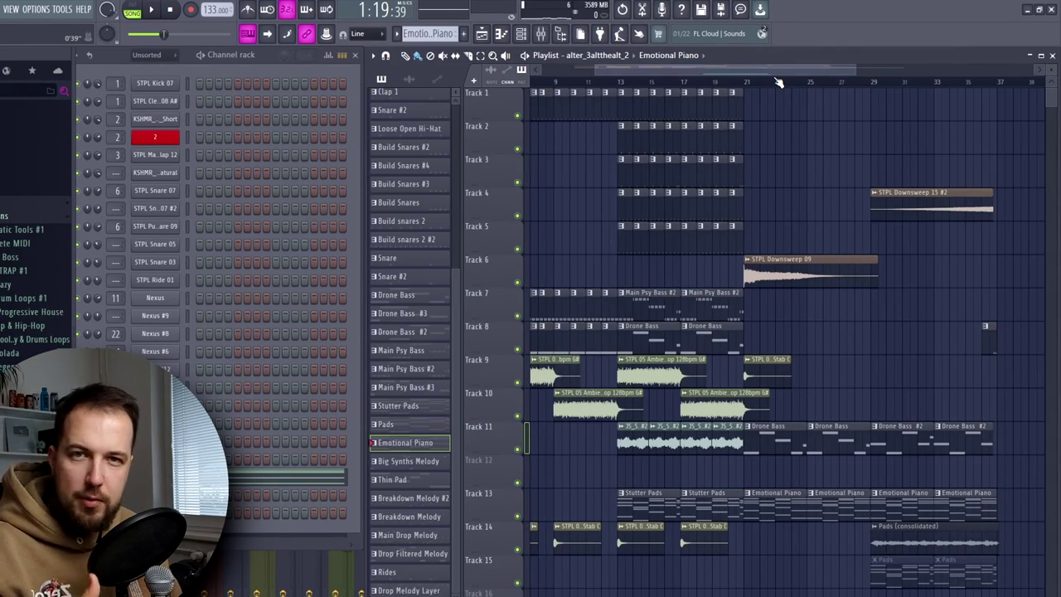
# Play the soloed STPL Downsweep 09 from bar 21, and play the STPL 07 Brass Stab C on track 9 with the Drone Bass on track 11
pyautogui.click(749, 84)
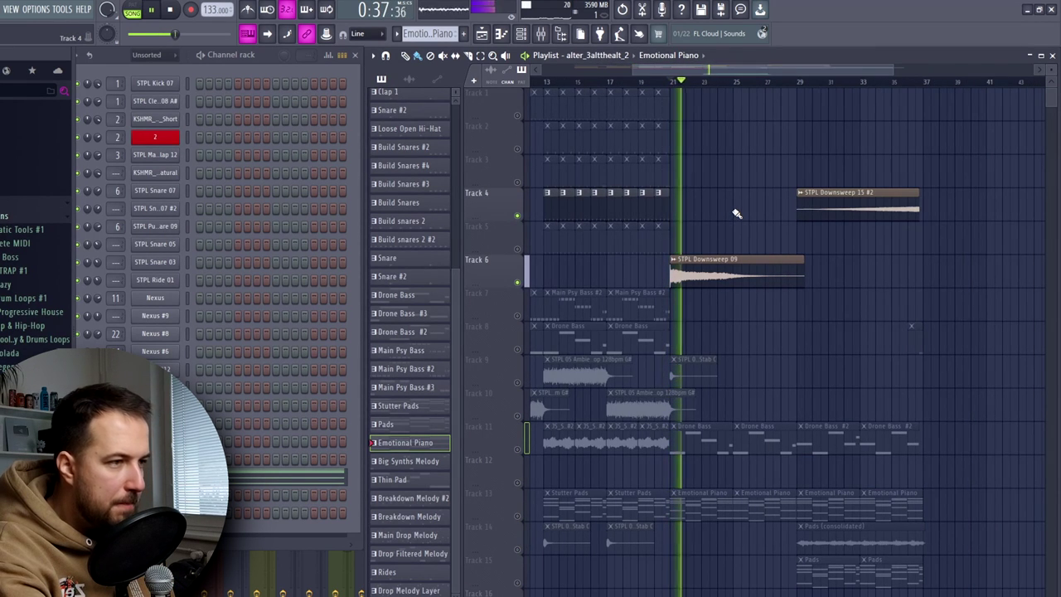
pyautogui.press('space')
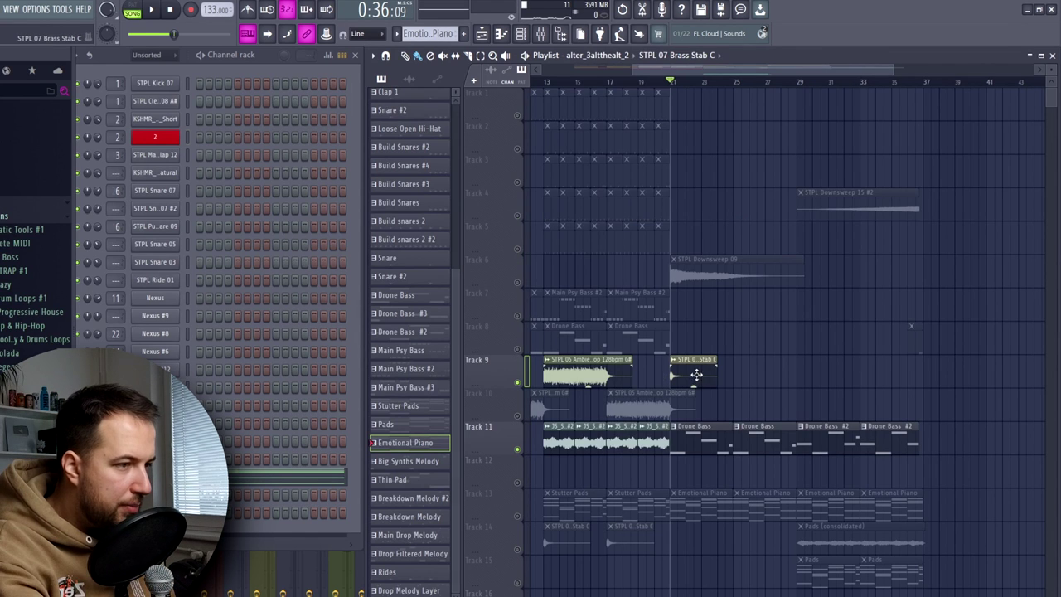
pyautogui.click(696, 375)
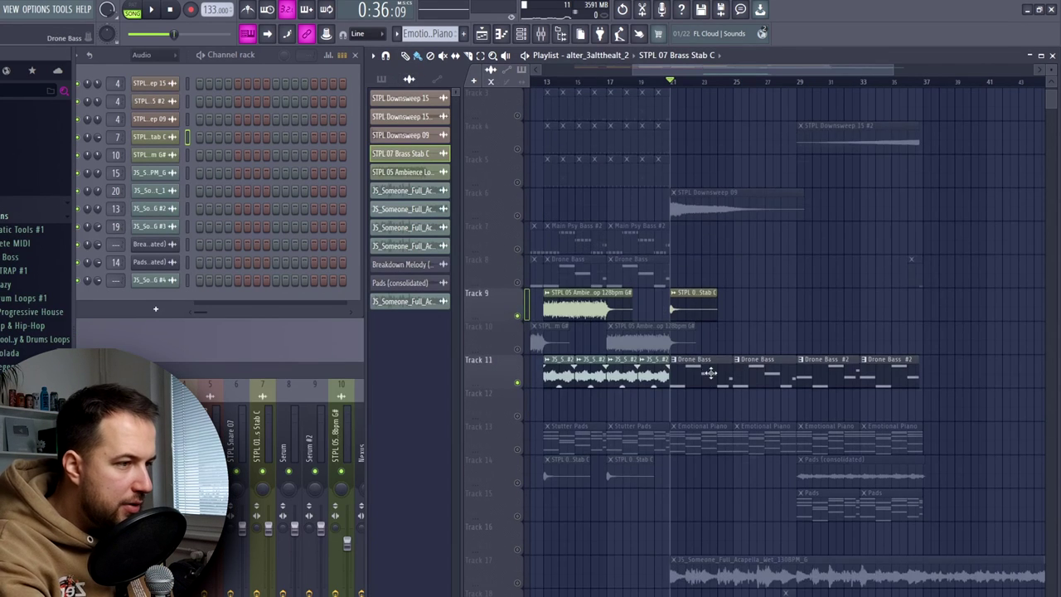
pyautogui.scroll(3, 710, 84)
pyautogui.press('space')
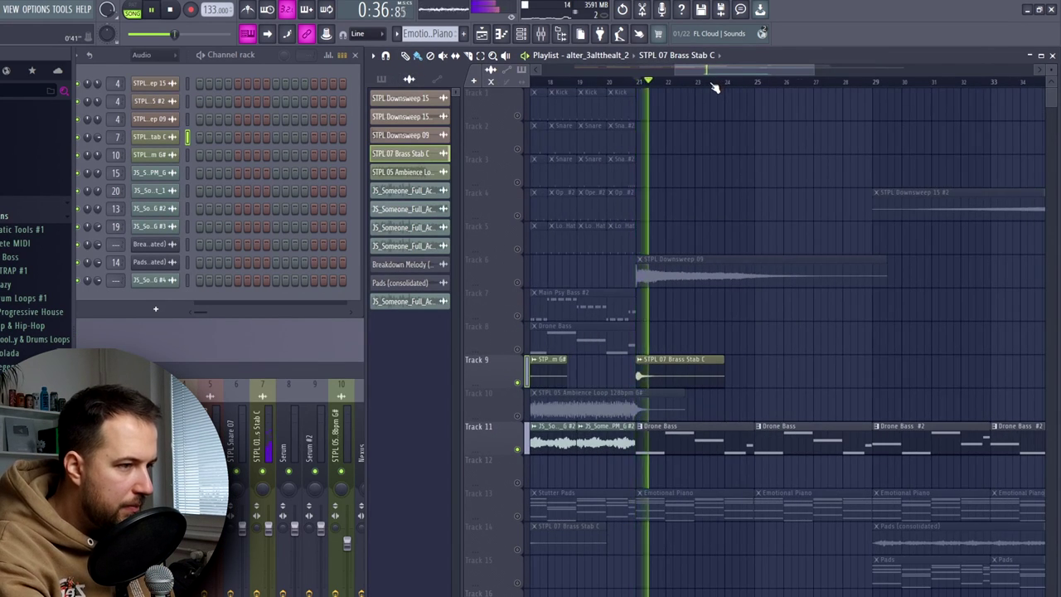
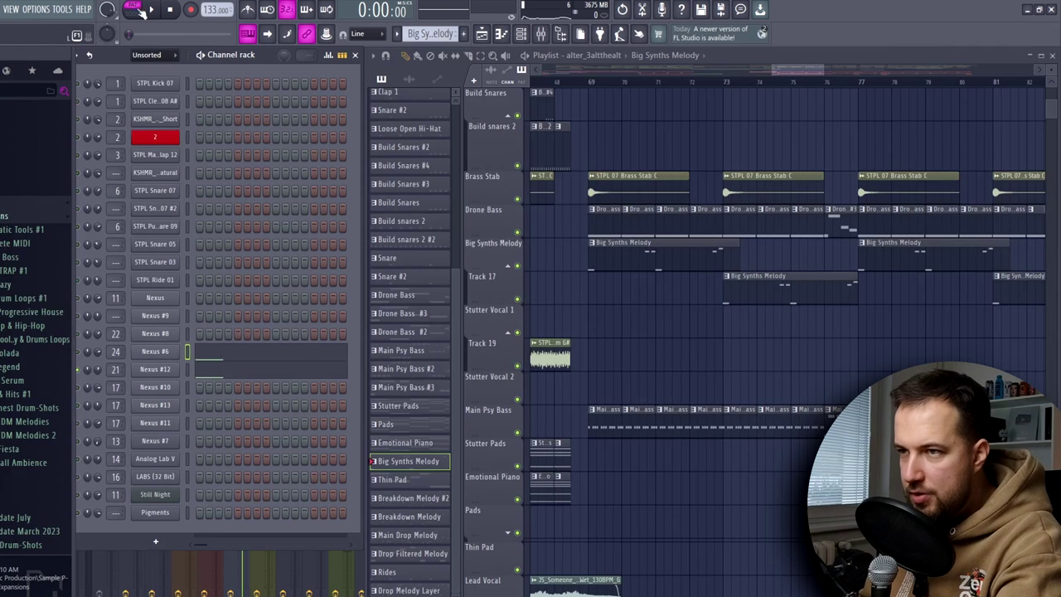
# Review the tracks around bar 69 and play the transition from bar 68 into the Big Synths Melody, bass and brass stab section
pyautogui.scroll(-2, 601, 87)
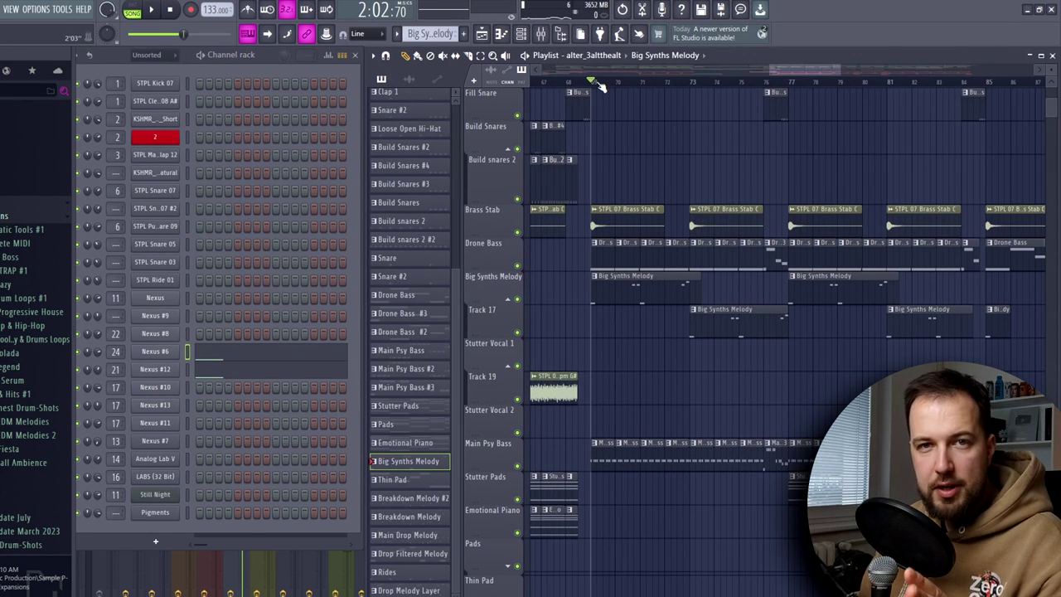
pyautogui.scroll(-3, 658, 193)
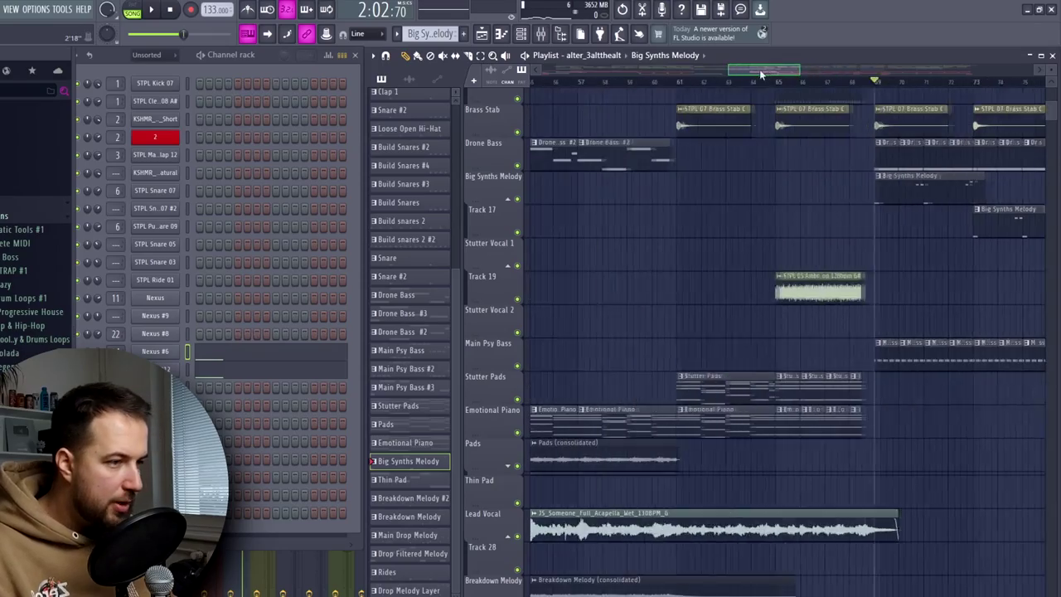
pyautogui.scroll(-5, 759, 68)
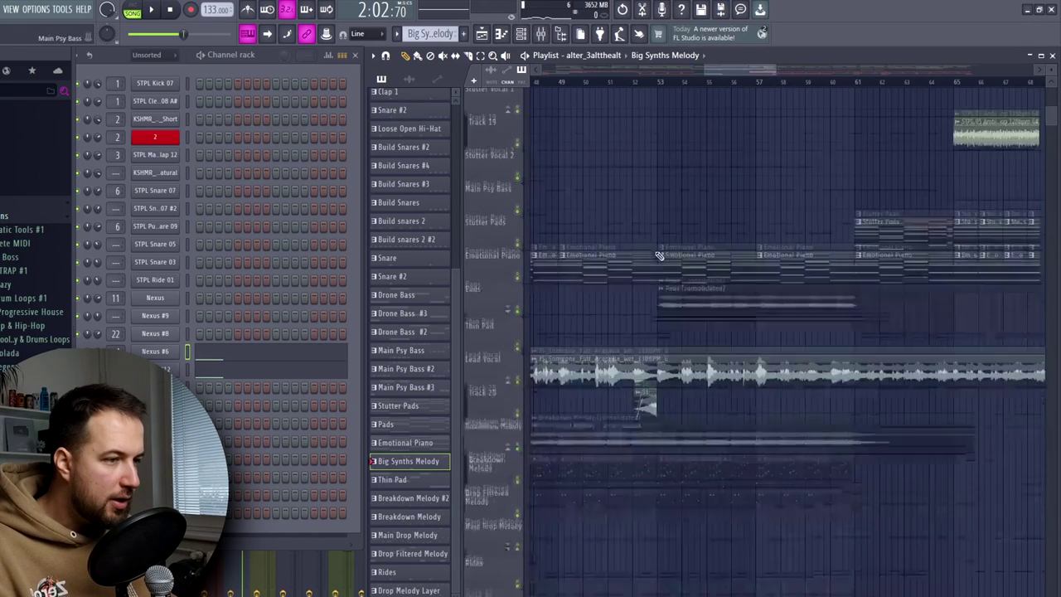
pyautogui.moveTo(759, 69); pyautogui.dragTo(720, 70)
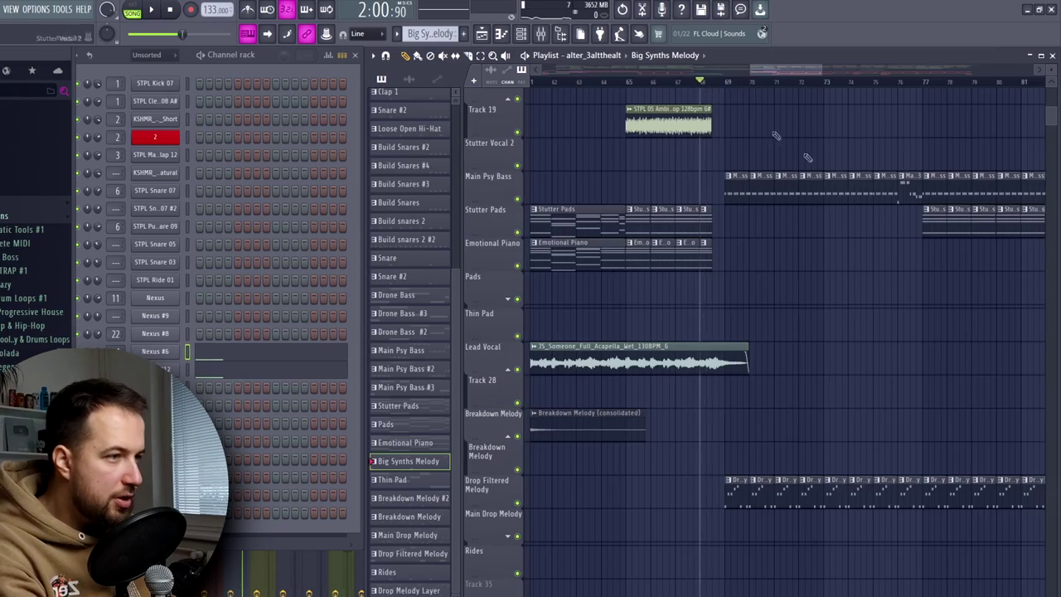
pyautogui.scroll(8, 775, 135)
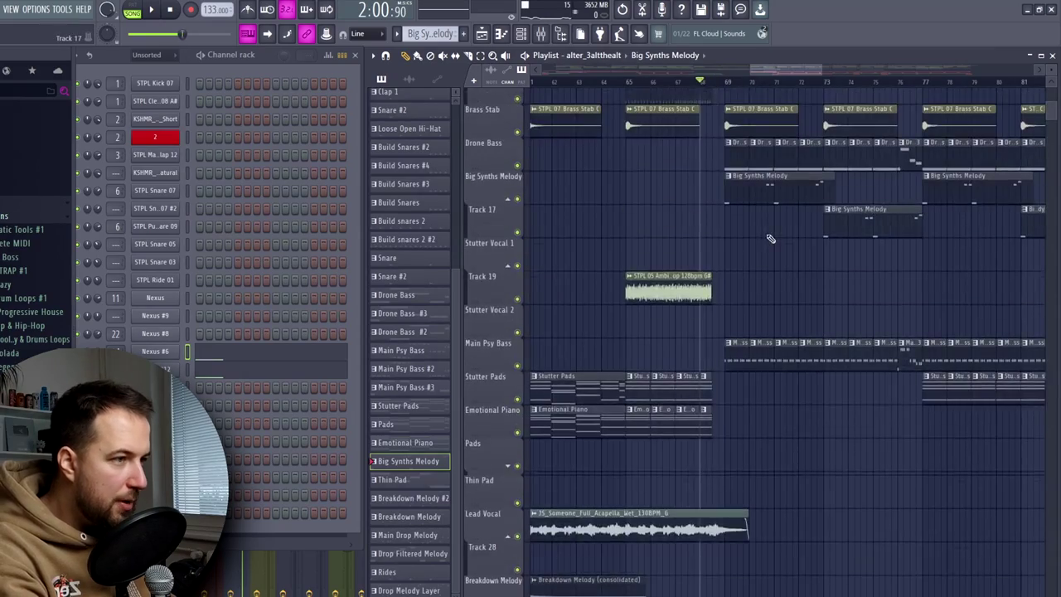
pyautogui.scroll(-6, 793, 151)
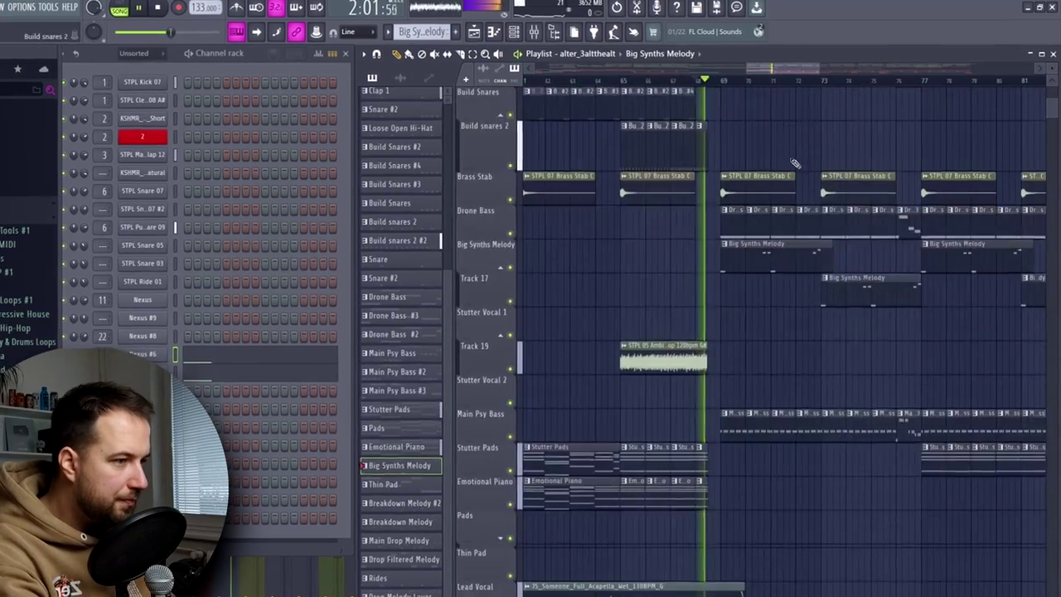
pyautogui.scroll(-2, 820, 220)
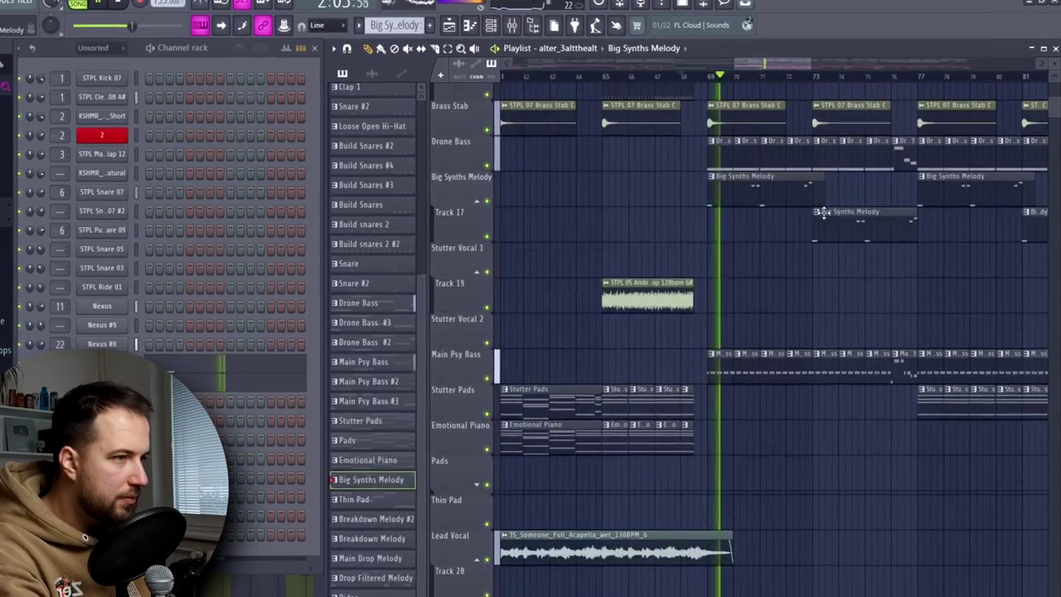
pyautogui.scroll(2, 817, 211)
pyautogui.moveTo(765, 63); pyautogui.dragTo(778, 63)
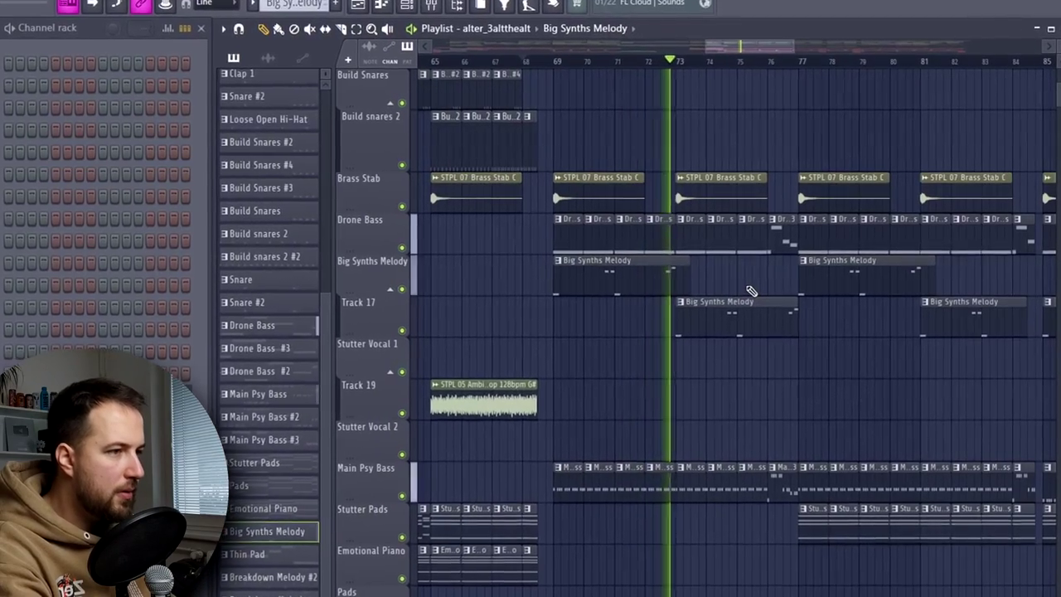
pyautogui.press('space')
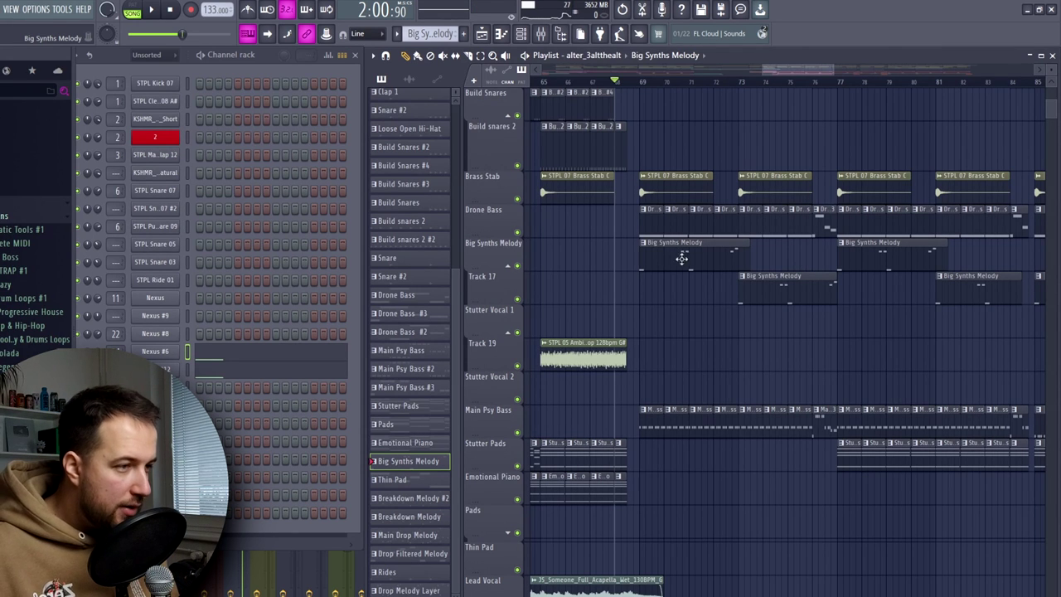
# Isolate the Drop Filtered Melody from bar 69 and inspect its Nexus #10 cutoff automation on track 56
pyautogui.scroll(-6, 666, 362)
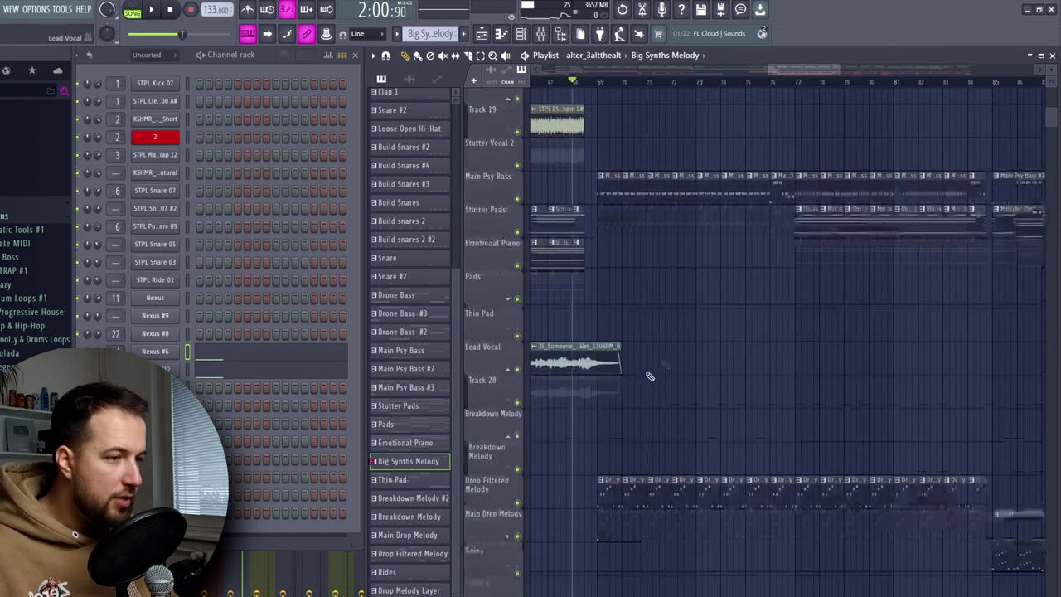
pyautogui.press('Home')
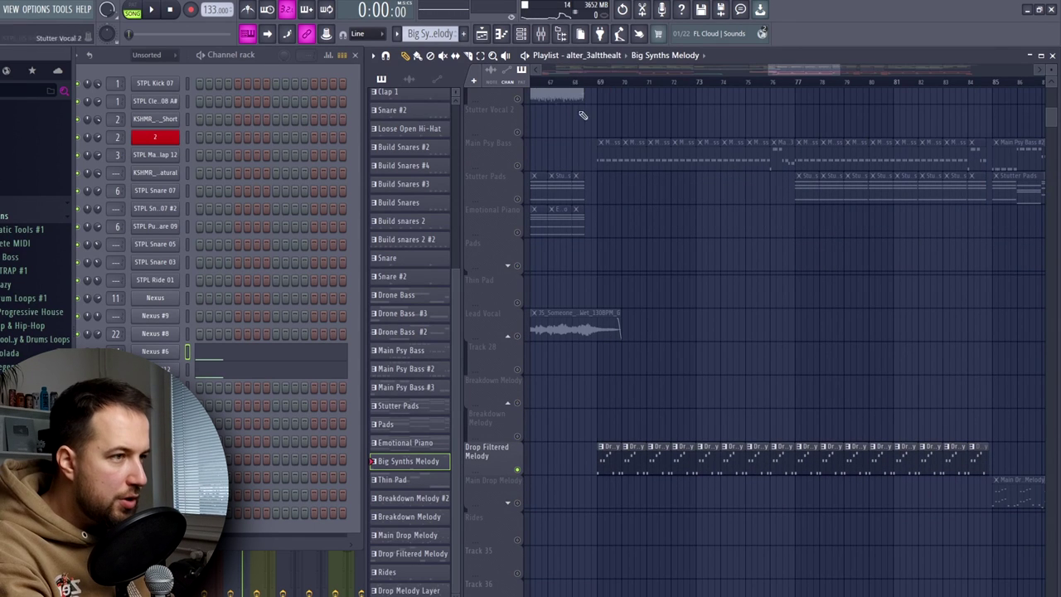
pyautogui.click(599, 84)
pyautogui.scroll(-10, 671, 241)
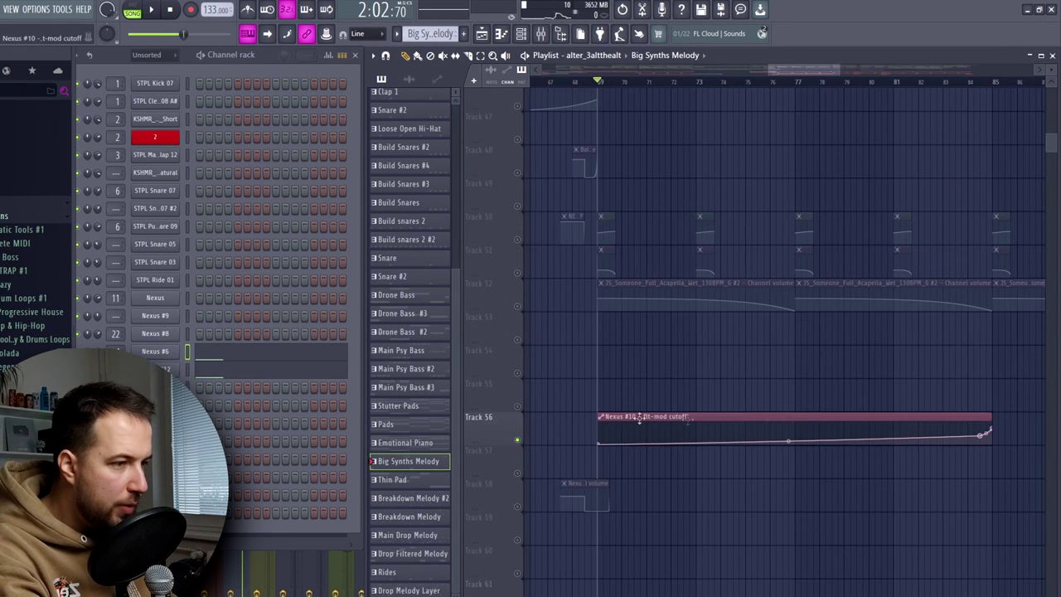
# Play the soloed Drop Filtered Melody from bar 69 and again from bar 81
pyautogui.scroll(8, 774, 381)
pyautogui.press('space')
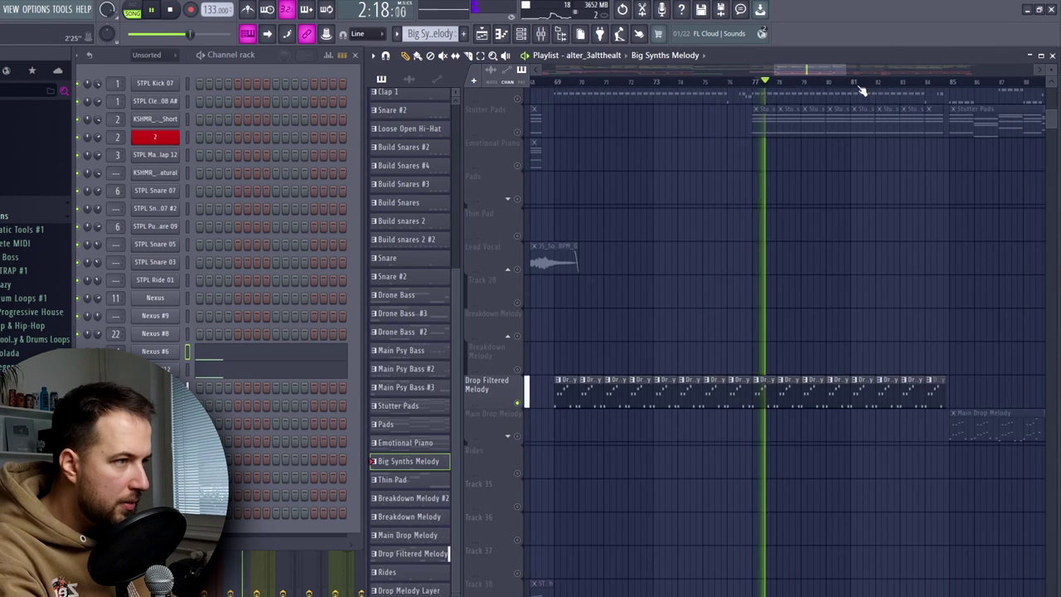
pyautogui.click(852, 83)
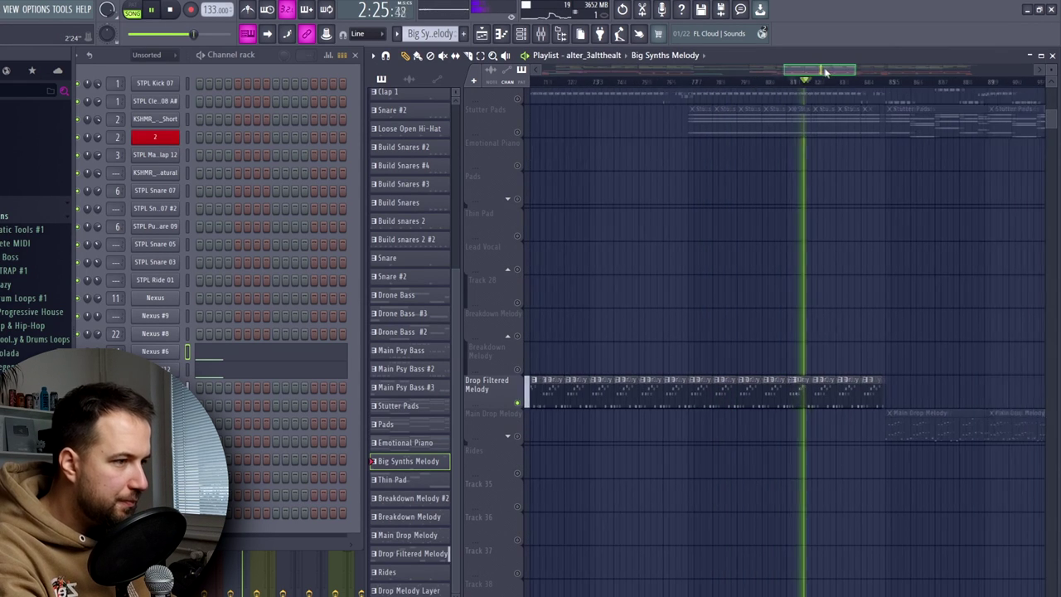
pyautogui.scroll(4, 862, 216)
pyautogui.press('space')
# Play the full drop from just before bar 77 and look through its drum, bass, melody, vocal and pad tracks during playback
pyautogui.scroll(7, 597, 240)
pyautogui.click(663, 81)
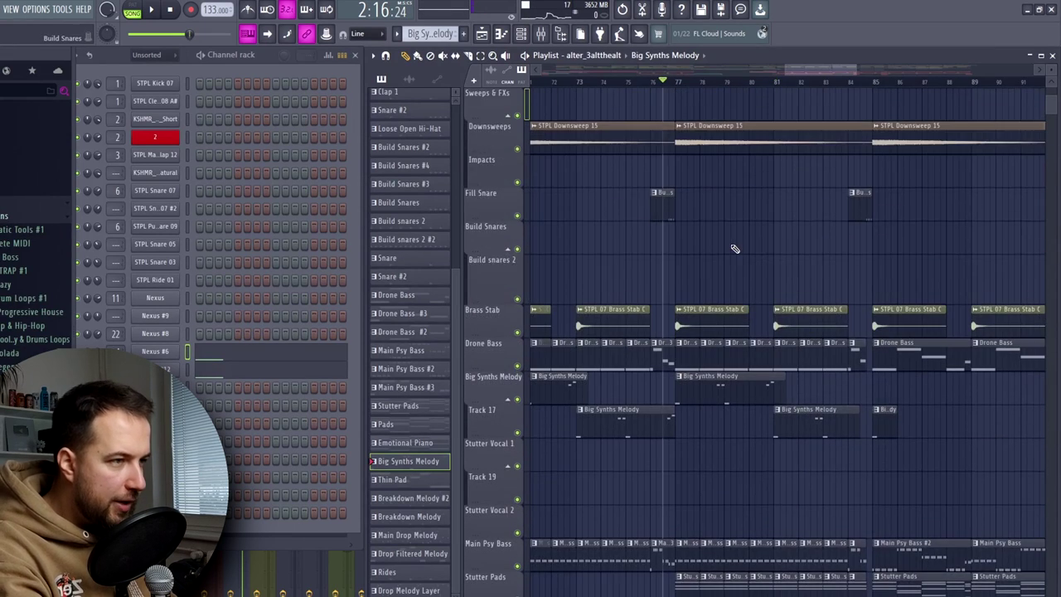
pyautogui.scroll(-5, 740, 247)
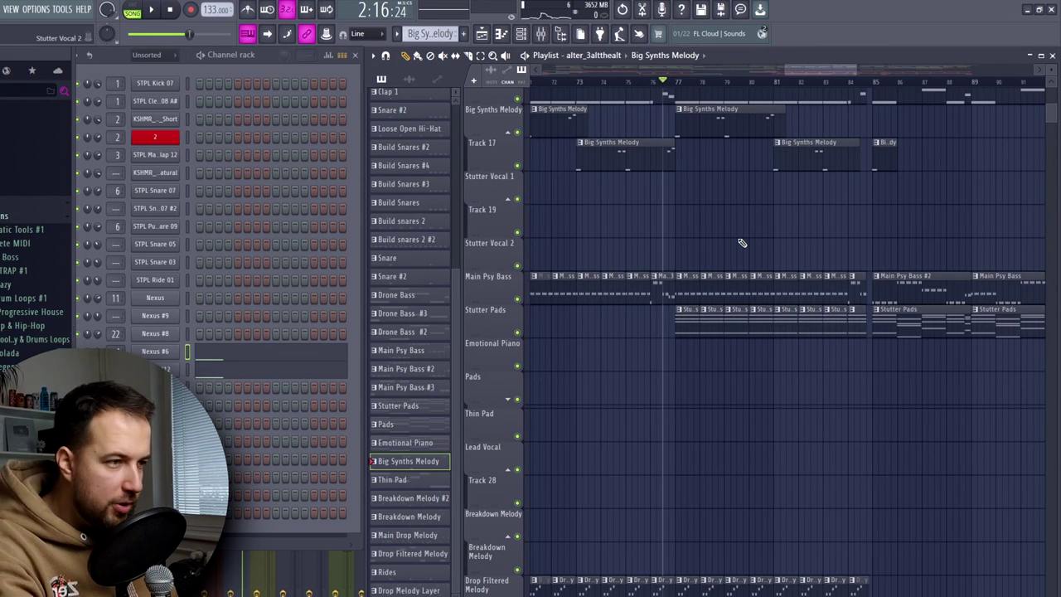
pyautogui.press('space')
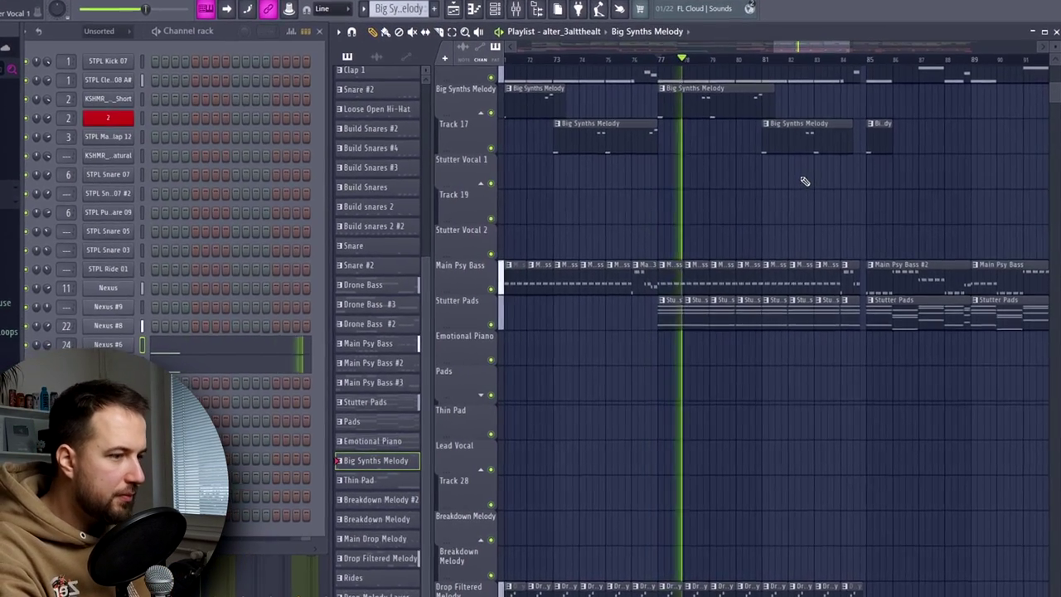
pyautogui.scroll(-5, 796, 172)
pyautogui.scroll(5, 763, 108)
pyautogui.scroll(-2, 730, 40)
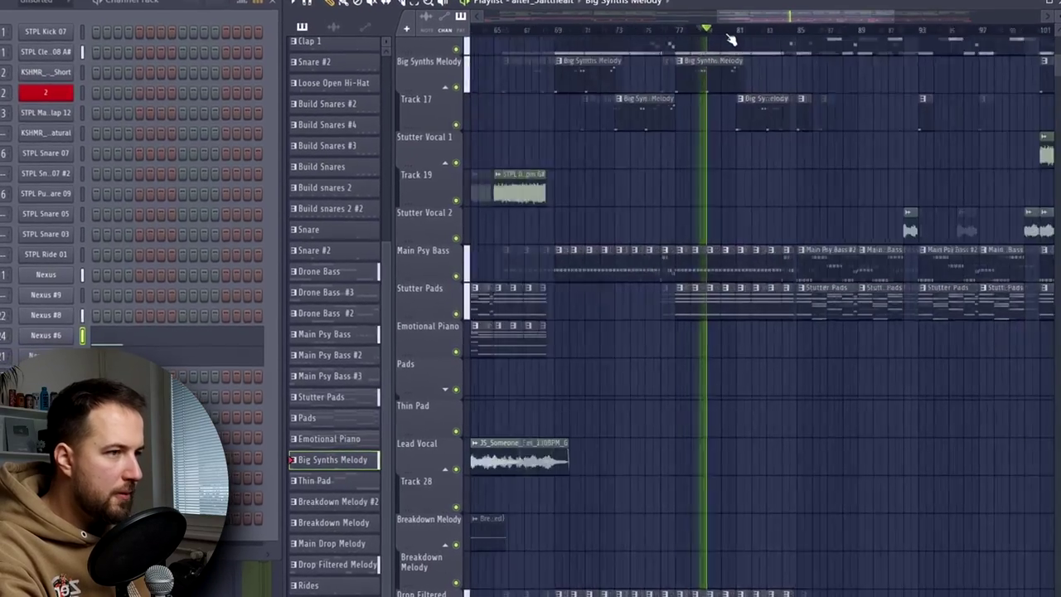
pyautogui.scroll(-2, 731, 39)
pyautogui.scroll(7, 762, 116)
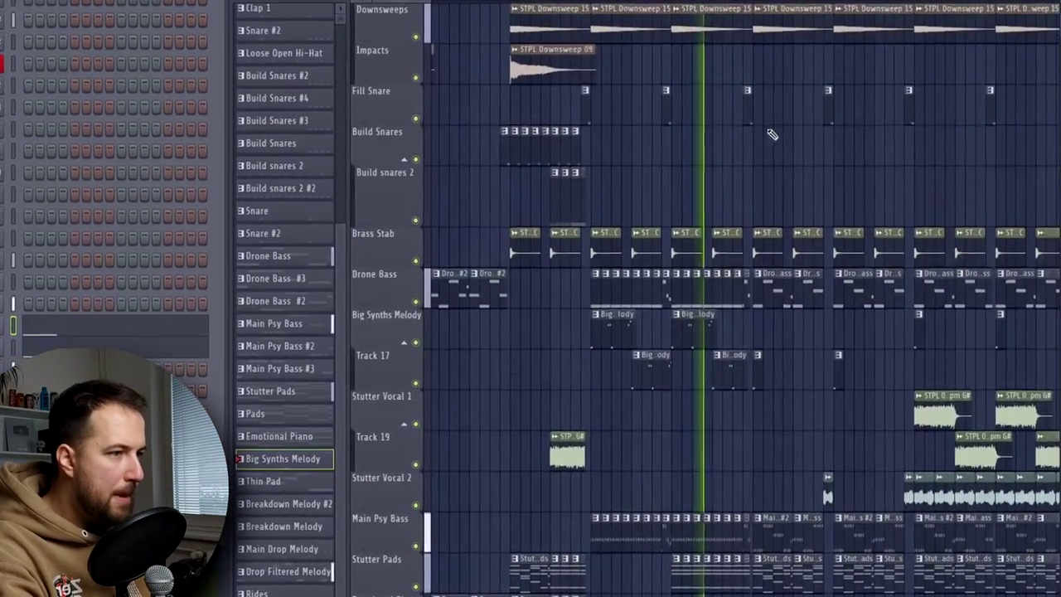
pyautogui.scroll(-11, 771, 134)
pyautogui.scroll(5, 758, 111)
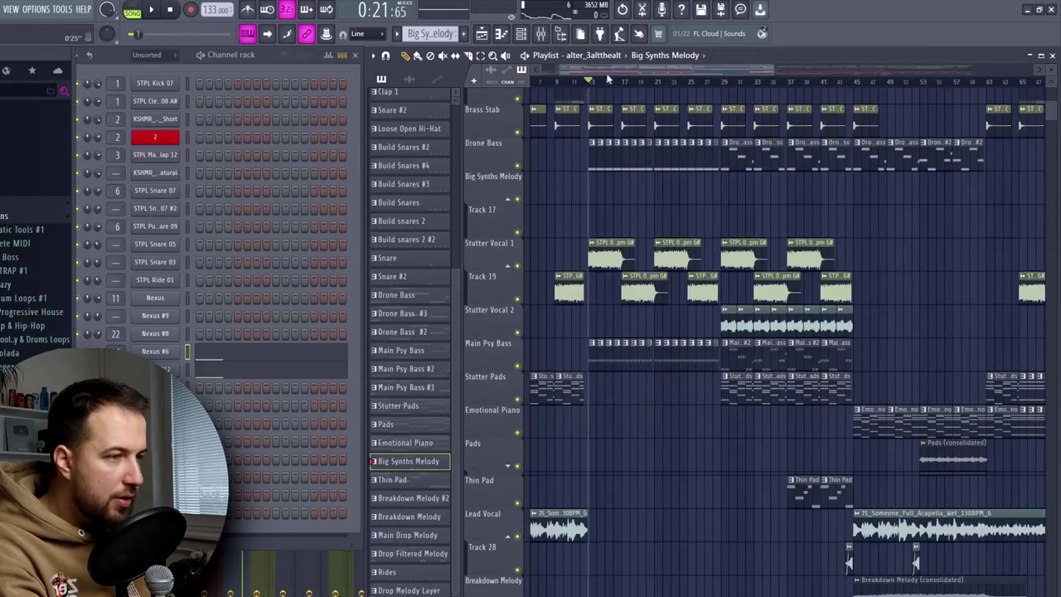
# Play the section starting at bar 13 and the drop starting at bar 69 to compare them
pyautogui.scroll(2, 663, 199)
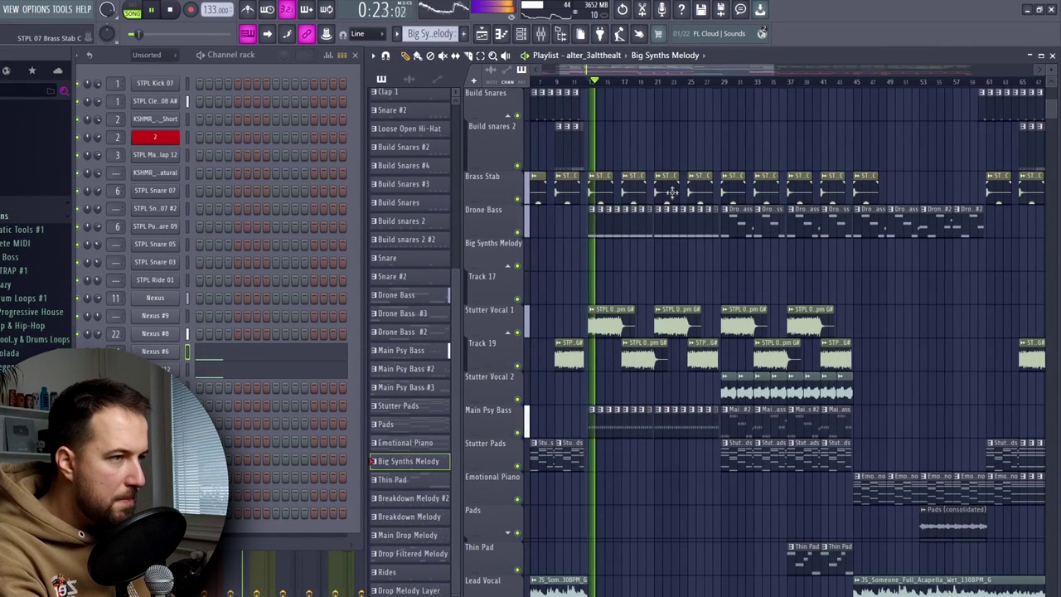
pyautogui.moveTo(650, 70); pyautogui.dragTo(751, 88)
pyautogui.press('space')
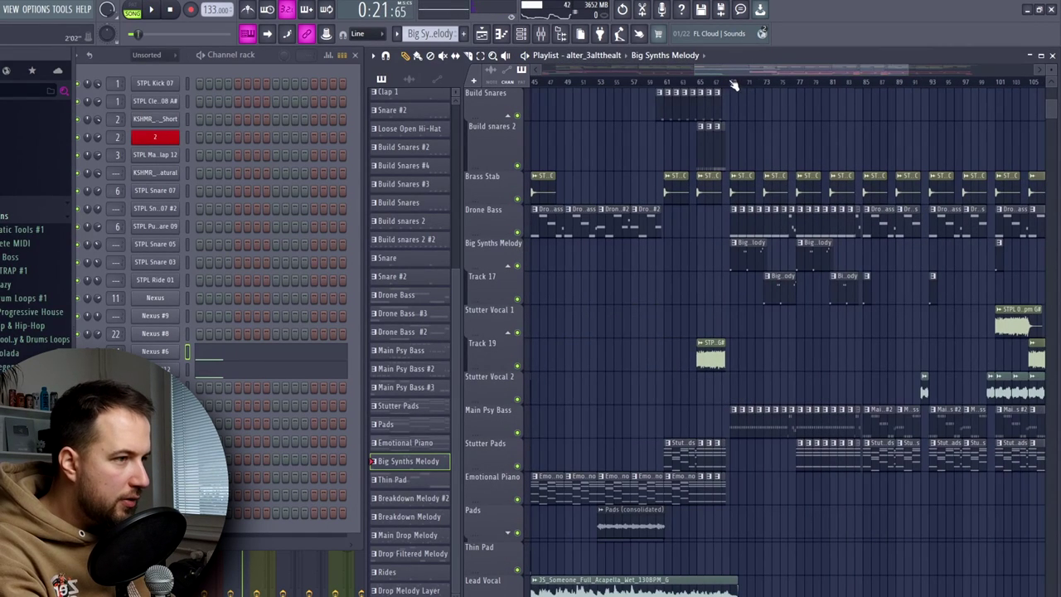
pyautogui.press('space')
pyautogui.hscroll(2, 746, 86)
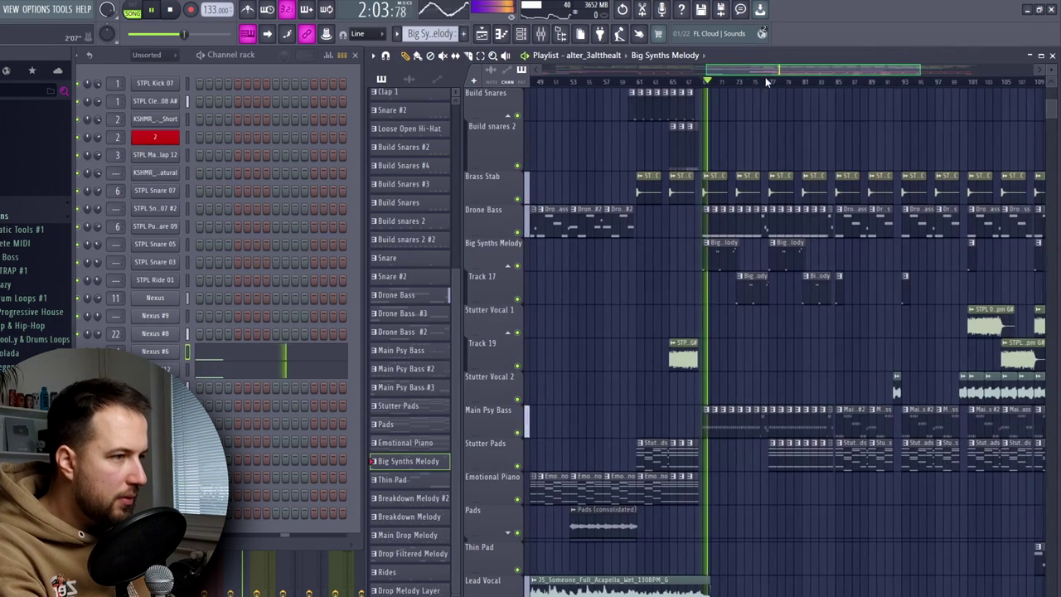
# Review the tracks around bar 85, from the downsweeps and fill snare down to the Main Drop Melody
pyautogui.scroll(2, 756, 89)
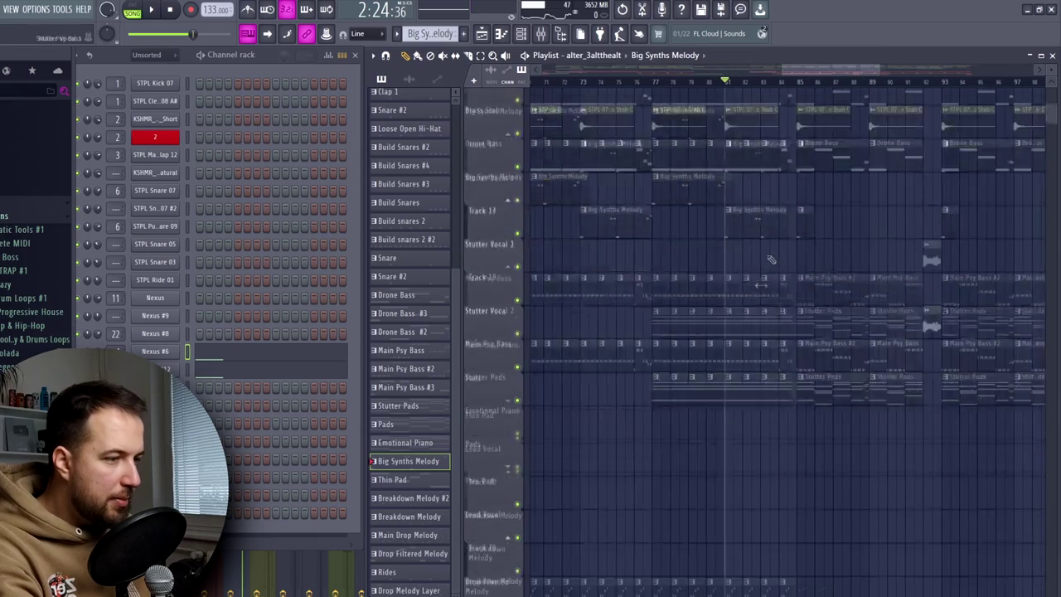
pyautogui.scroll(-4, 767, 290)
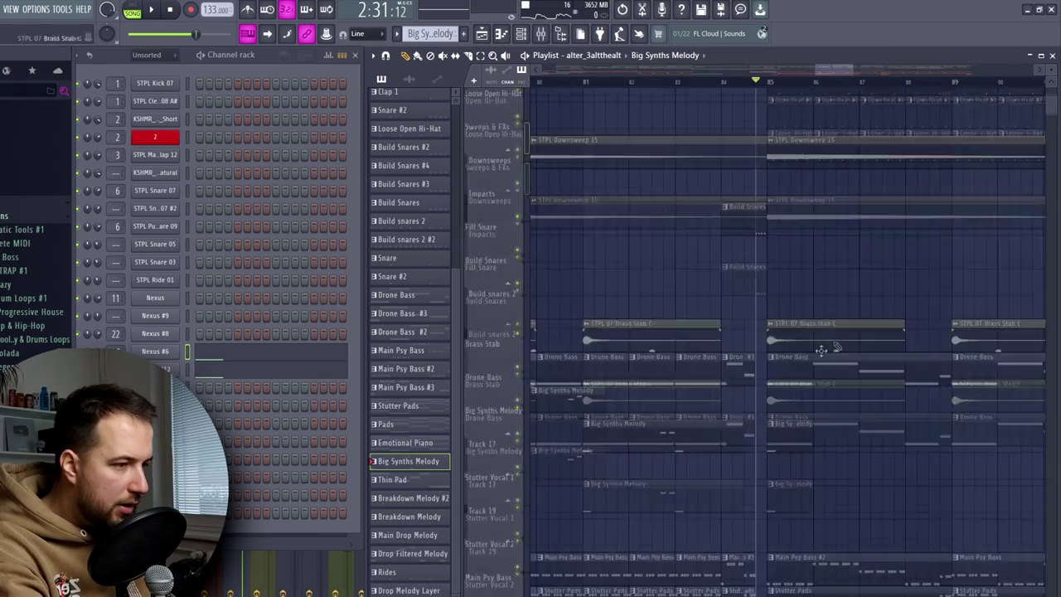
pyautogui.scroll(5, 520, 218)
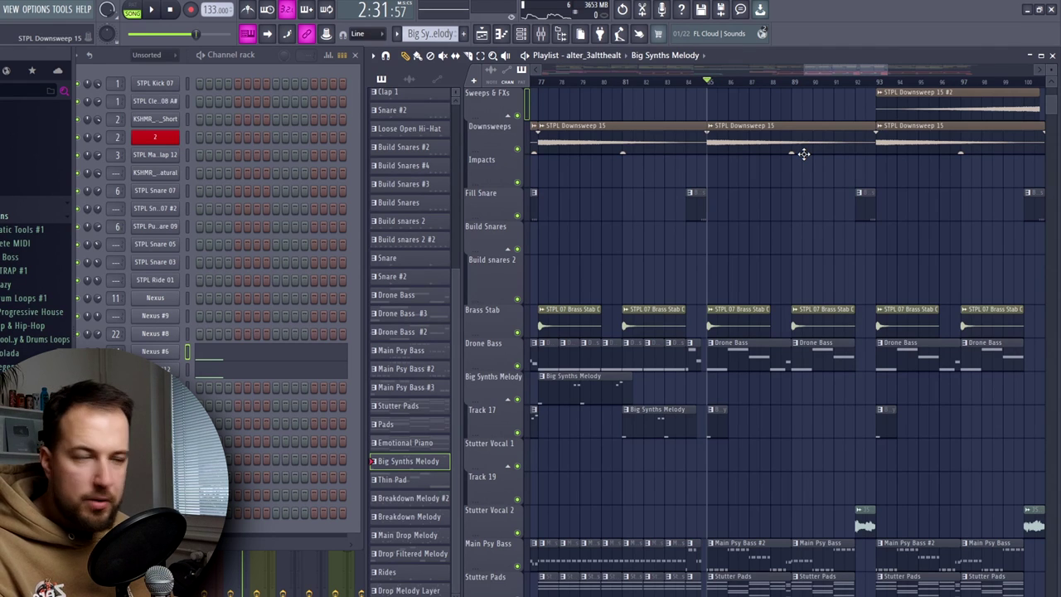
pyautogui.scroll(-6, 668, 423)
pyautogui.moveTo(668, 84); pyautogui.dragTo(688, 83)
pyautogui.scroll(-1, 580, 373)
# Solo the Main Drop Melody track, play its pattern and view its Nexus #10 notes in the piano roll
pyautogui.rightClick(519, 436)
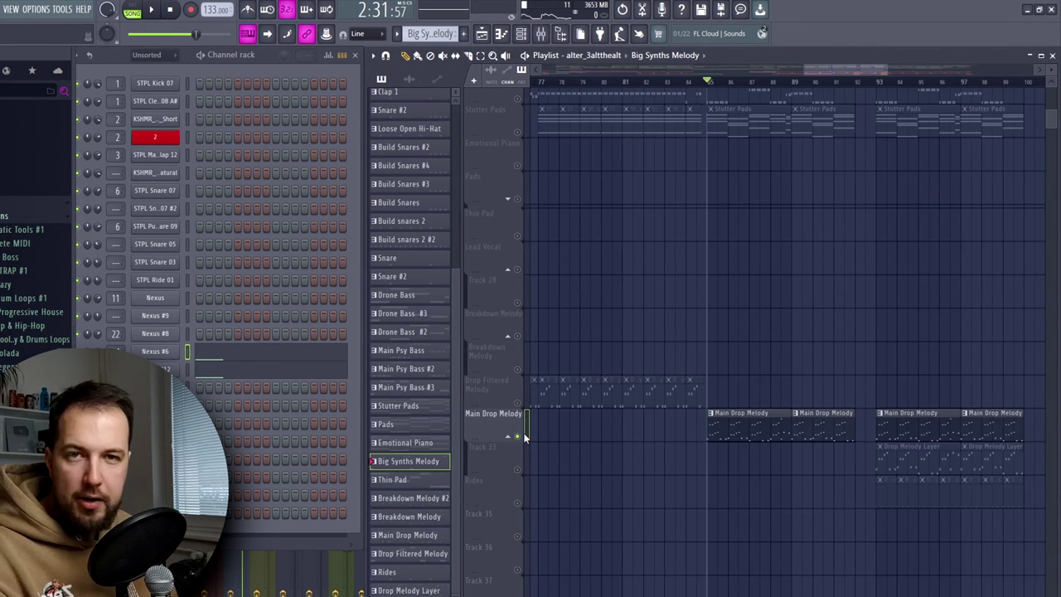
pyautogui.click(166, 13)
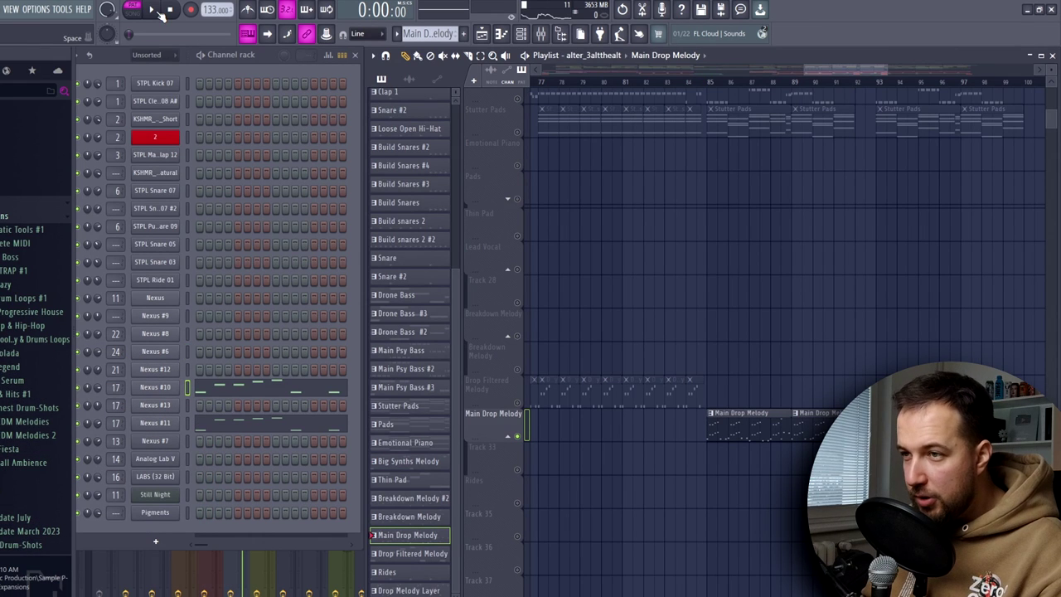
pyautogui.click(235, 390)
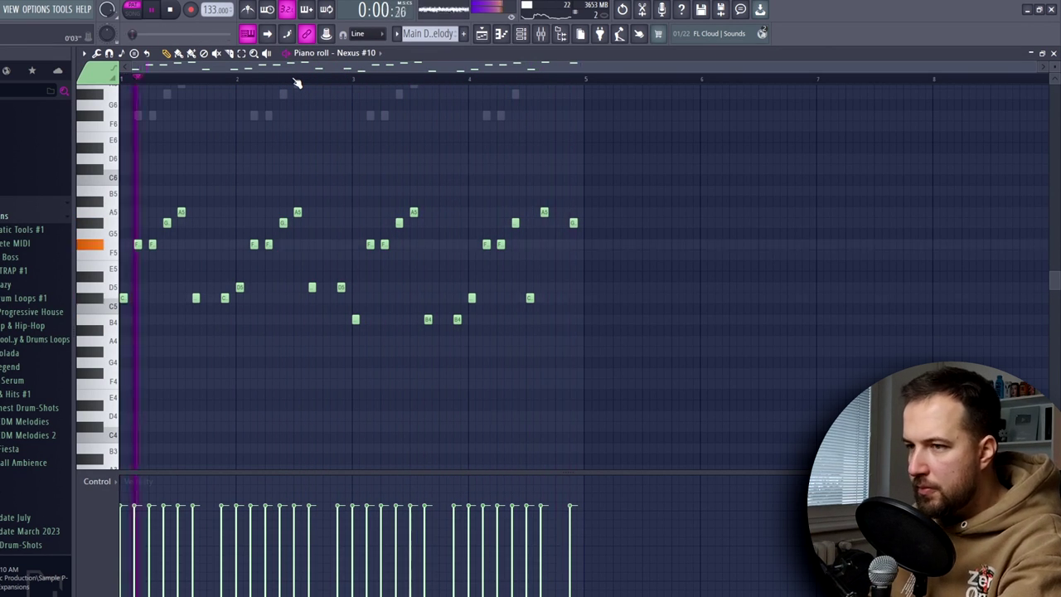
pyautogui.press('space')
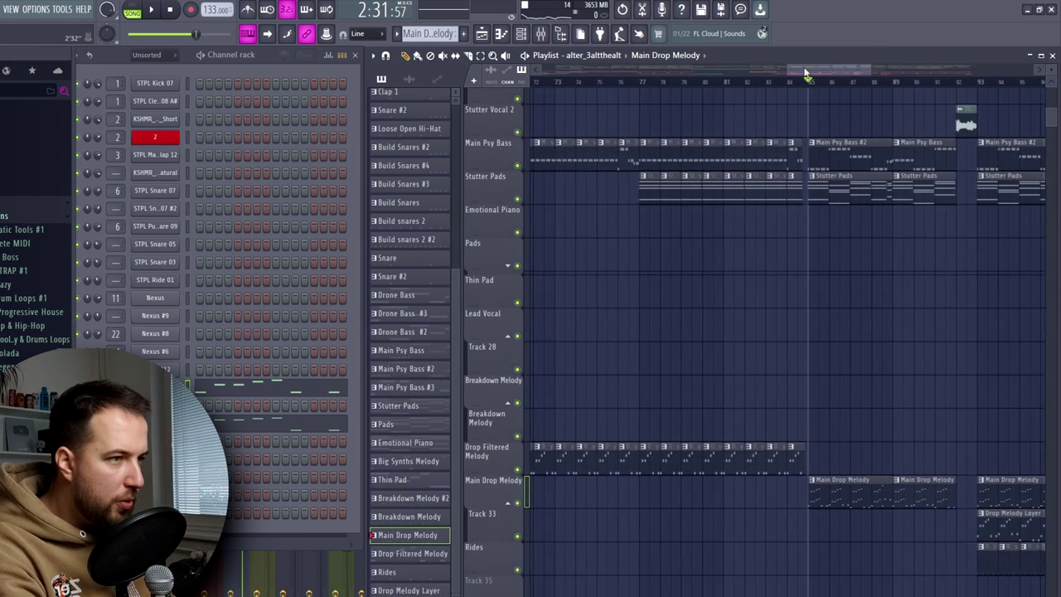
# Move the playback position to bar 77, look over the bass, pad and melody tracks, and play the full arrangement from there
pyautogui.scroll(6, 654, 125)
pyautogui.click(643, 80)
pyautogui.scroll(2, 639, 182)
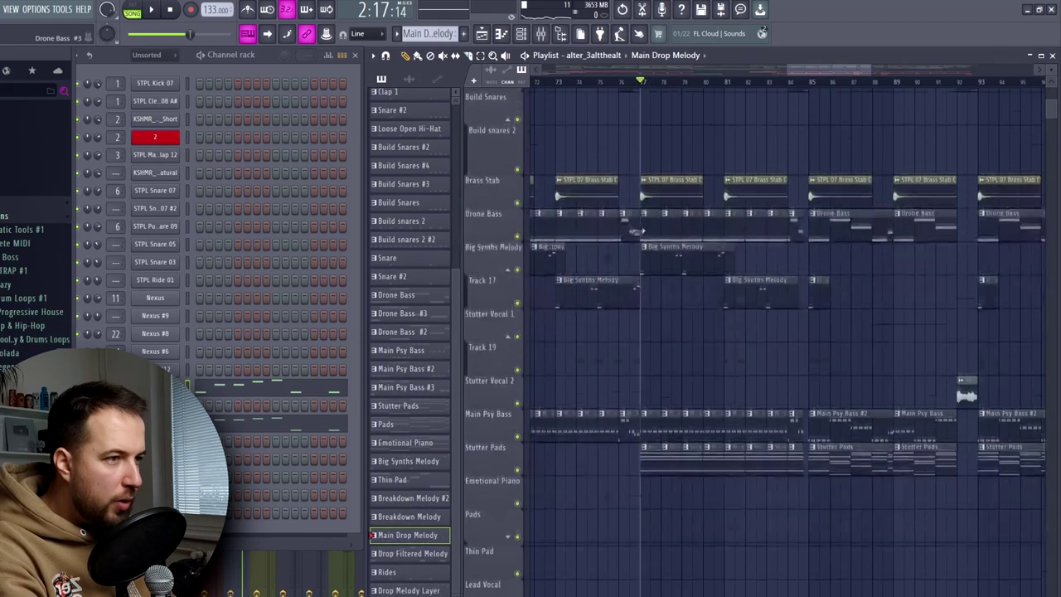
pyautogui.scroll(-1, 642, 228)
pyautogui.scroll(-3, 683, 244)
pyautogui.scroll(4, 644, 83)
pyautogui.click(721, 325)
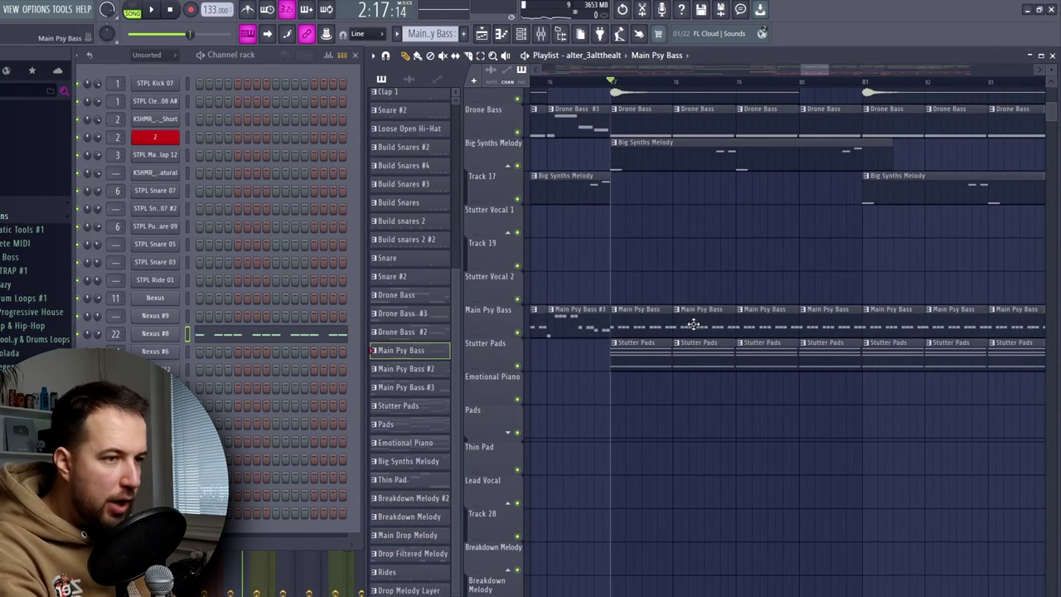
pyautogui.press('space')
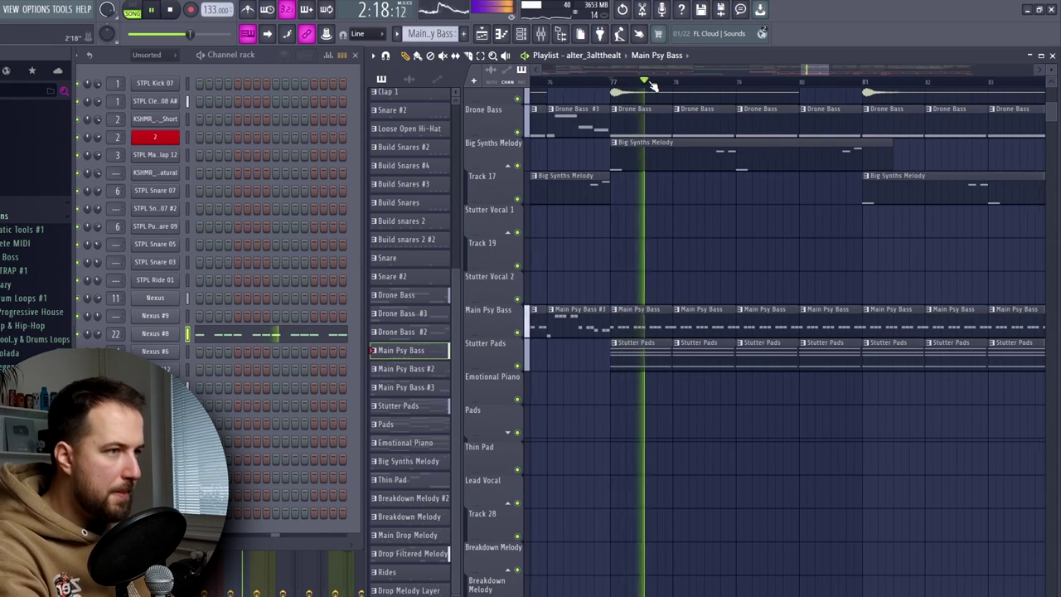
pyautogui.scroll(-2, 816, 71)
pyautogui.scroll(-1, 819, 70)
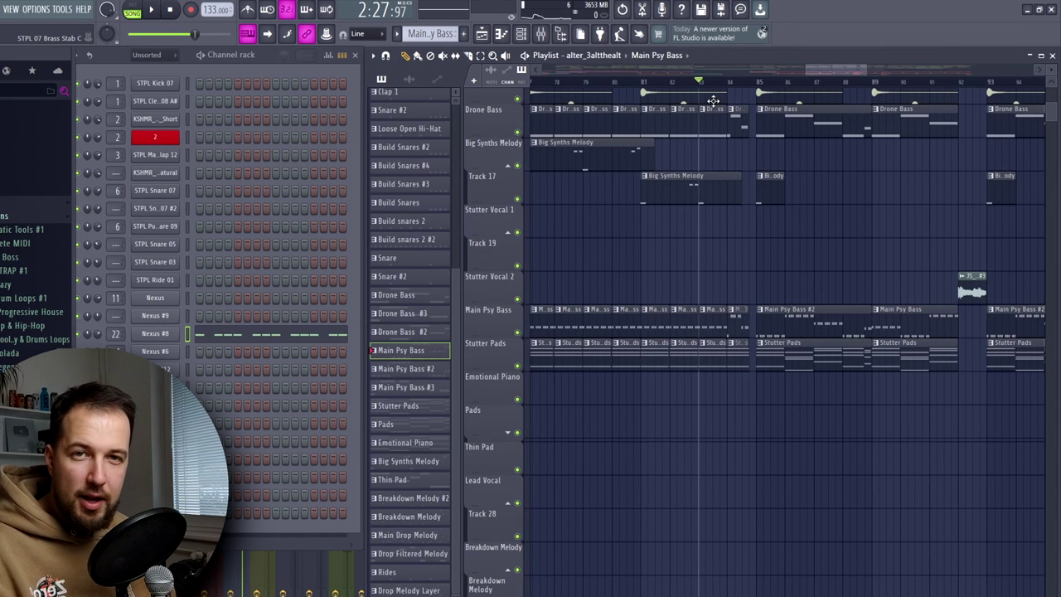
# Play the transition from bar 83 into the Main Drop Melody at bar 85, following the pad and melody tracks
pyautogui.scroll(-4, 712, 101)
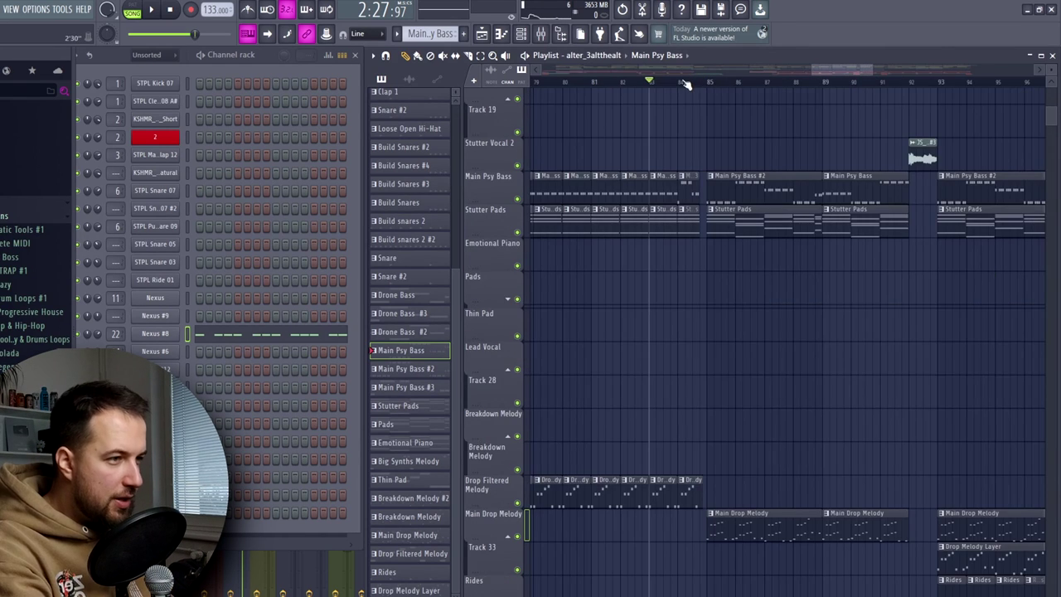
pyautogui.scroll(3, 770, 146)
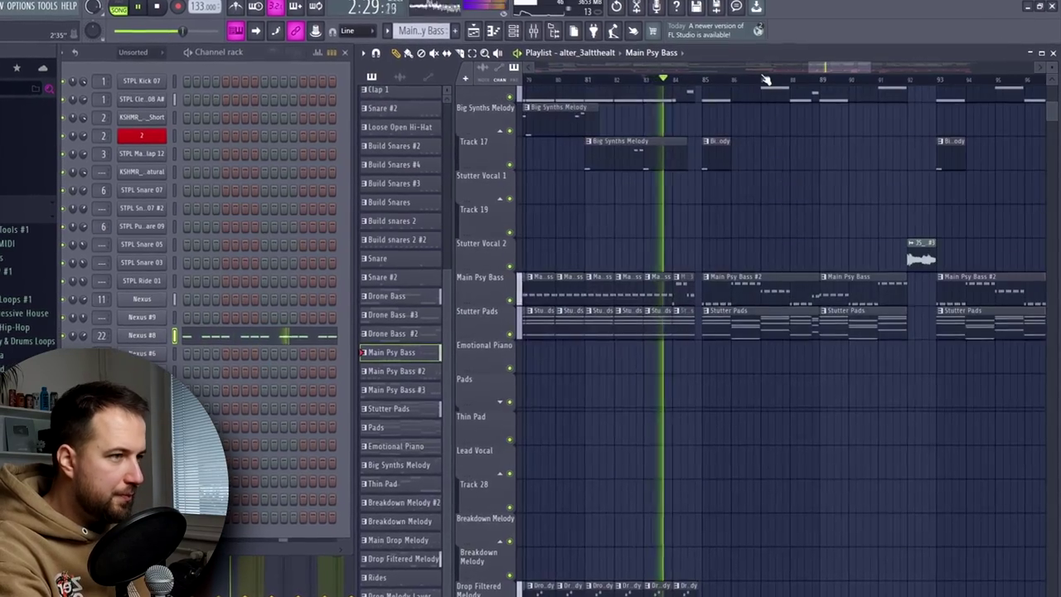
pyautogui.scroll(-2, 765, 81)
pyautogui.scroll(-2, 826, 184)
pyautogui.scroll(-2, 826, 186)
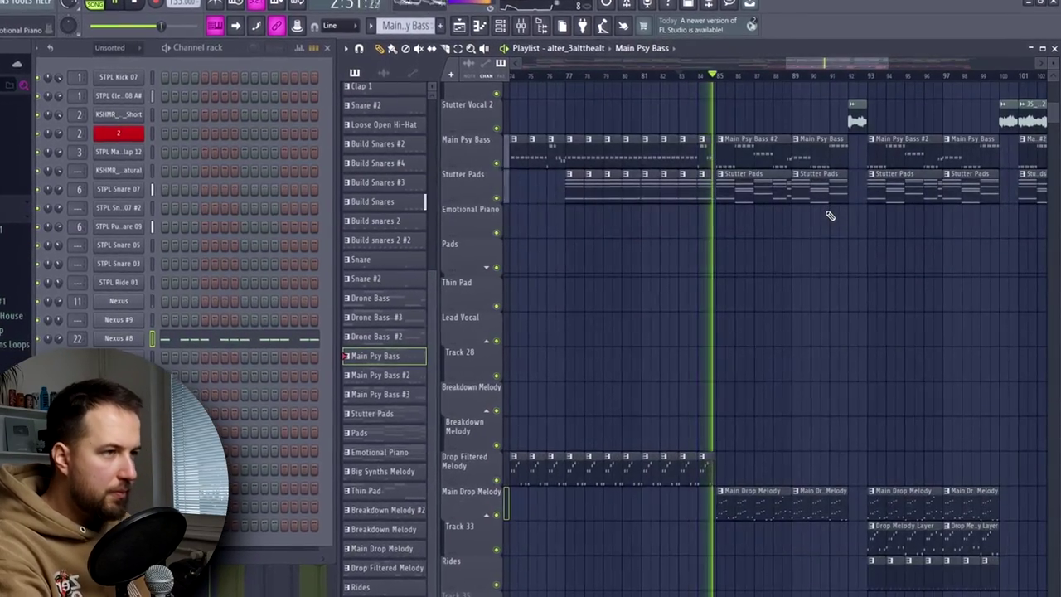
pyautogui.moveTo(816, 61); pyautogui.dragTo(825, 60)
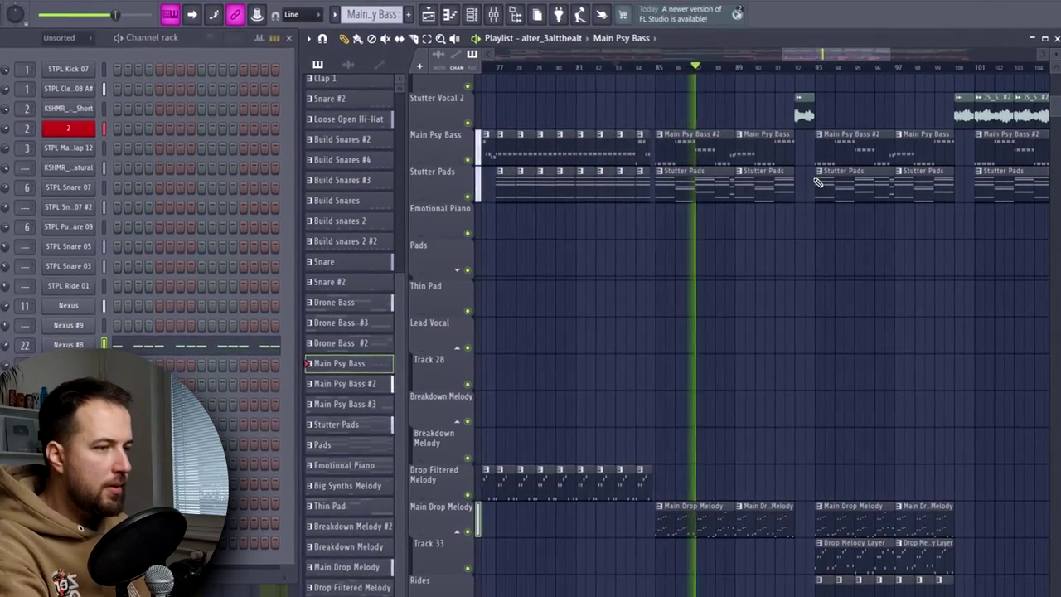
pyautogui.scroll(-2, 815, 182)
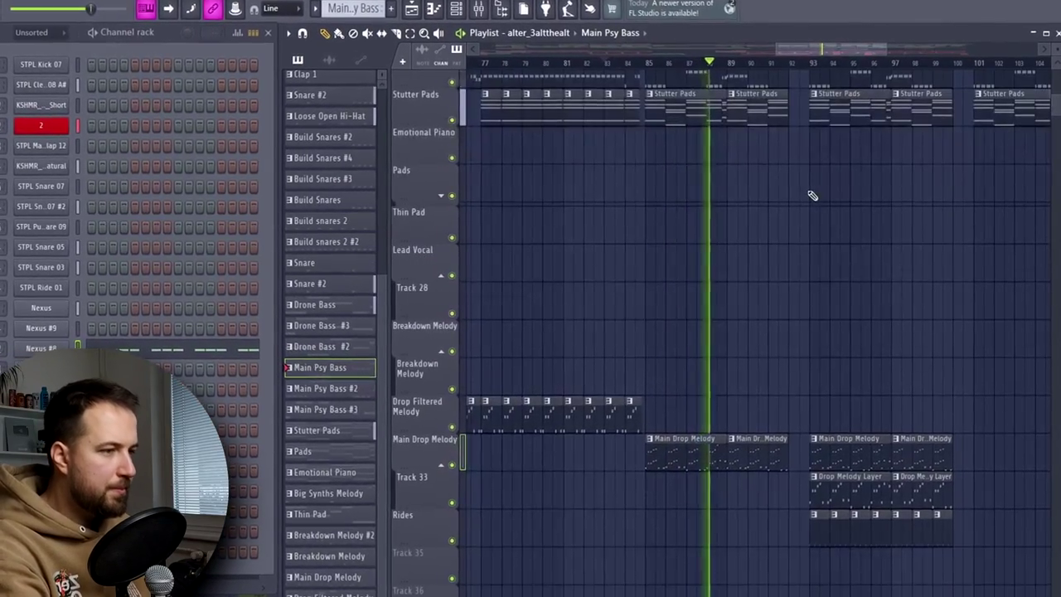
pyautogui.hscroll(3, 804, 52)
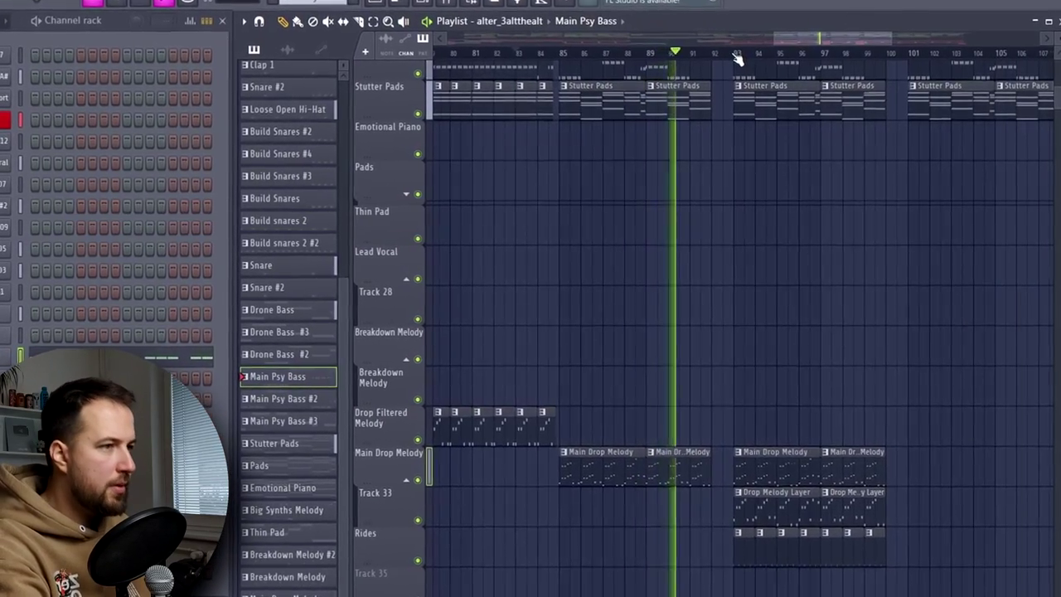
# Follow playback through the Stutter Vocal 2 break at bar 92 into bar 93, check the upper tracks, and stop playback
pyautogui.scroll(3, 738, 58)
pyautogui.scroll(4, 754, 166)
pyautogui.scroll(2, 761, 186)
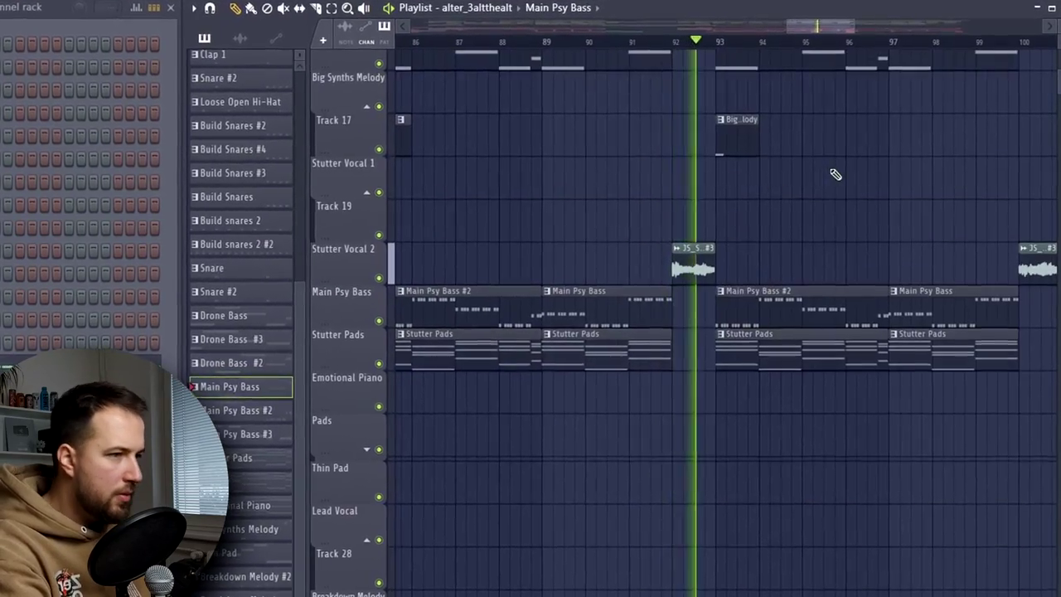
pyautogui.scroll(-3, 781, 43)
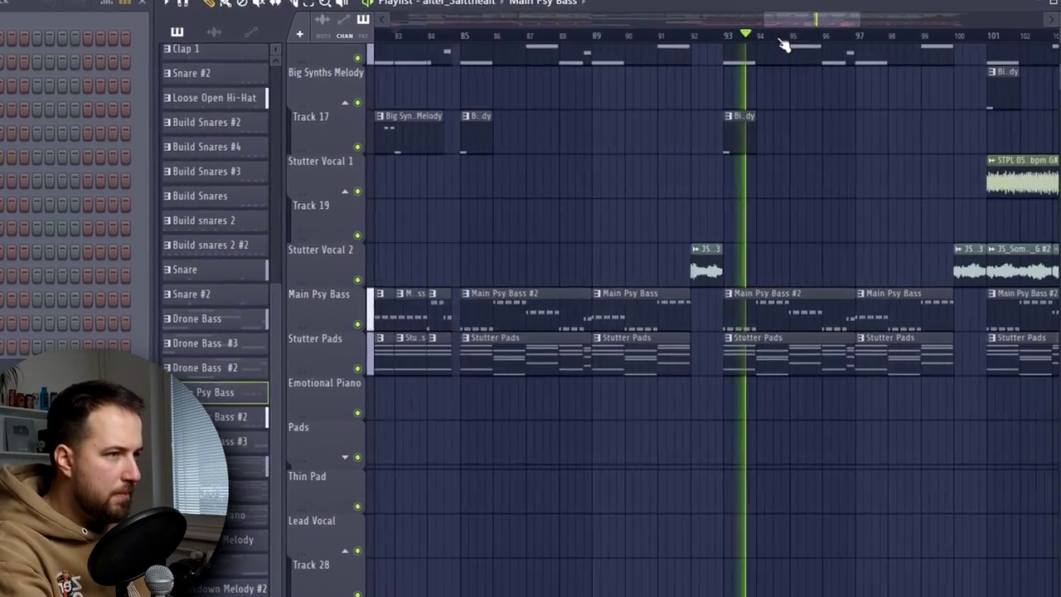
pyautogui.scroll(7, 792, 155)
pyautogui.scroll(2, 793, 156)
pyautogui.press('space')
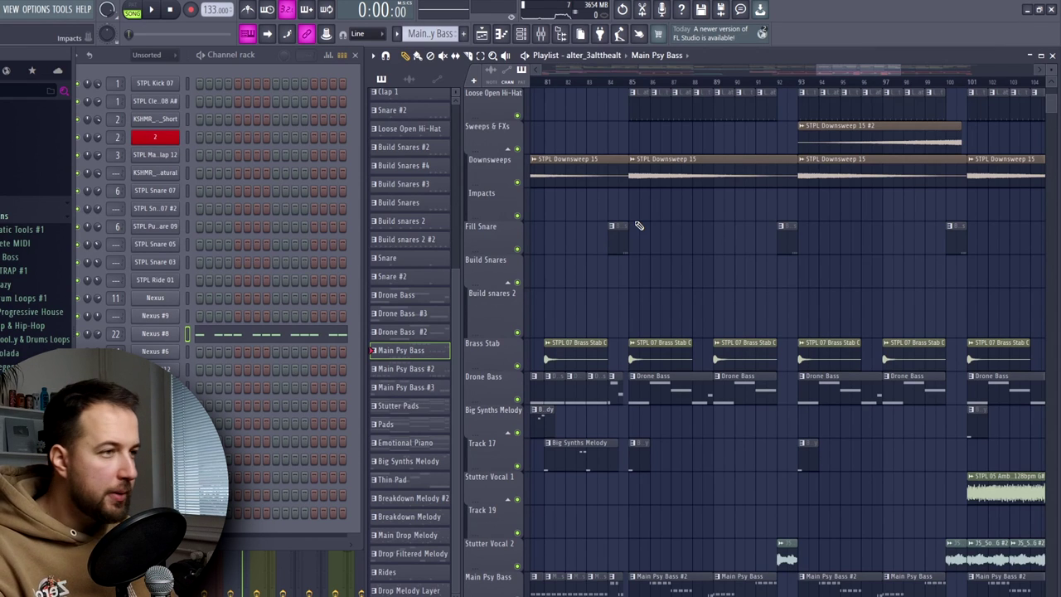
# Compare the drop sections starting at bar 69 and bar 85, including their drop melody tracks
pyautogui.scroll(-5, 639, 226)
pyautogui.scroll(-3, 562, 81)
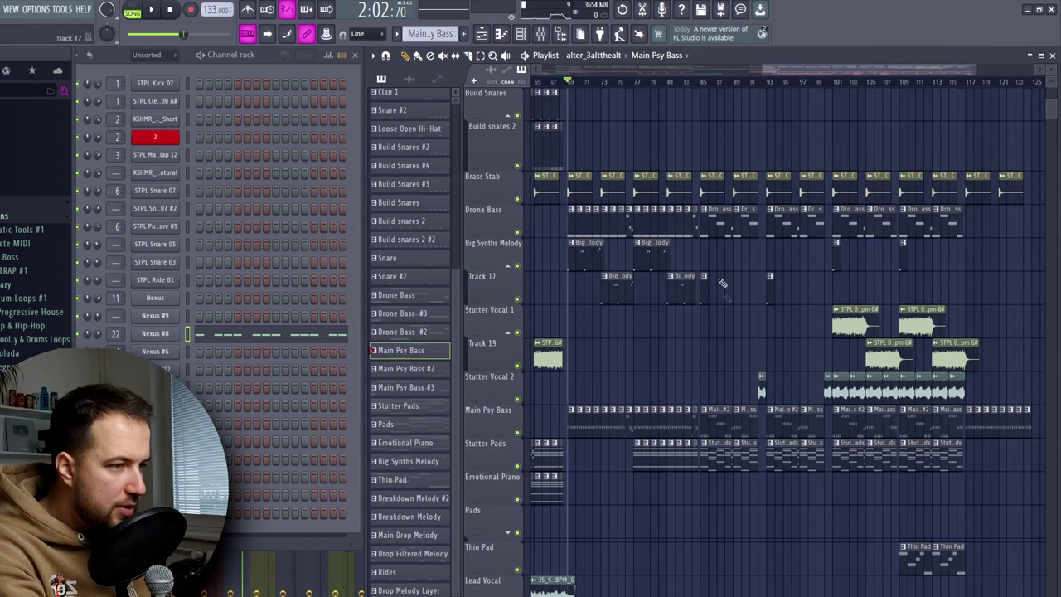
pyautogui.press('space')
pyautogui.press('space')
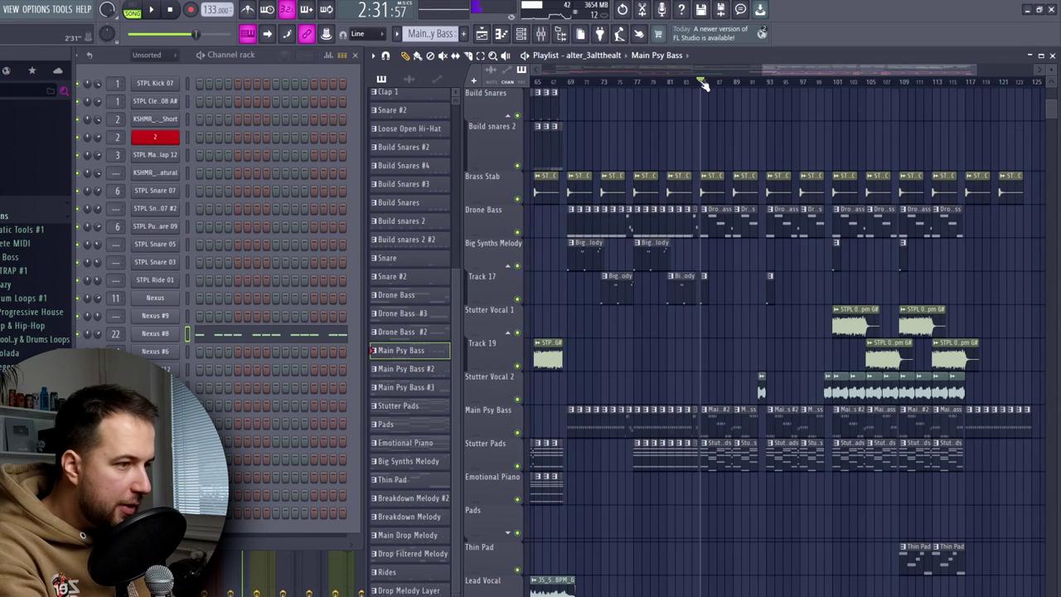
pyautogui.scroll(-4, 746, 332)
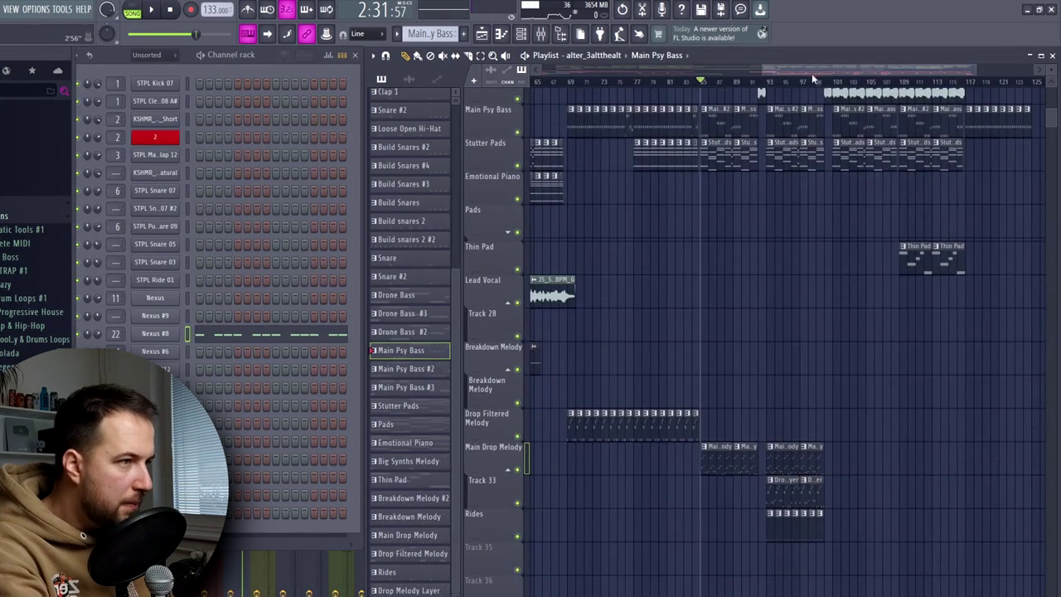
# Play the section from bar 101 and look over its stutter vocals, bass, stutter pads and Thin Pad
pyautogui.hscroll(2, 811, 73)
pyautogui.scroll(5, 802, 89)
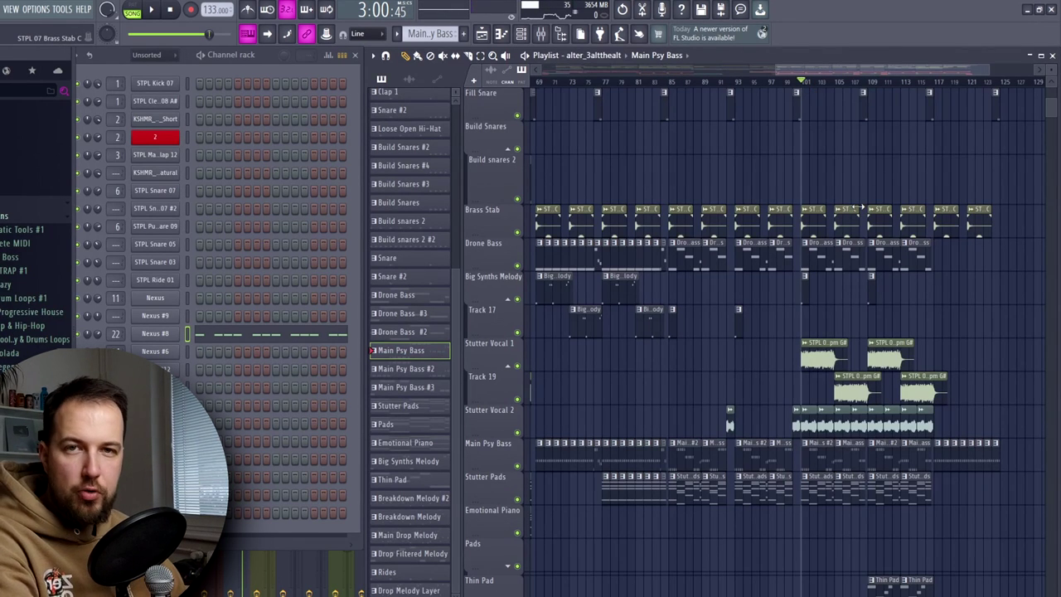
pyautogui.press('space')
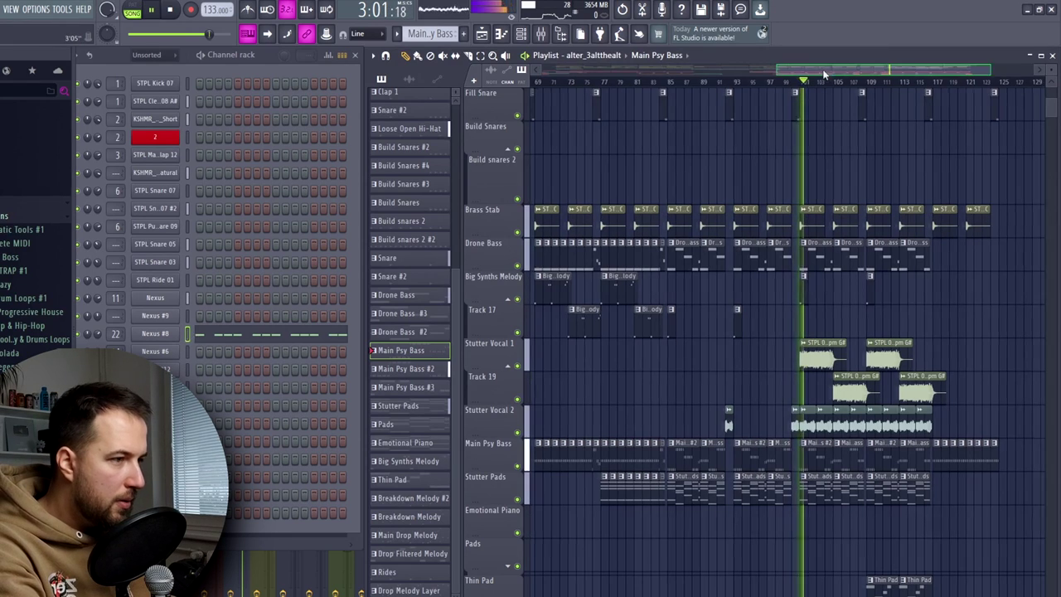
pyautogui.hscroll(1, 867, 186)
pyautogui.scroll(-2, 868, 172)
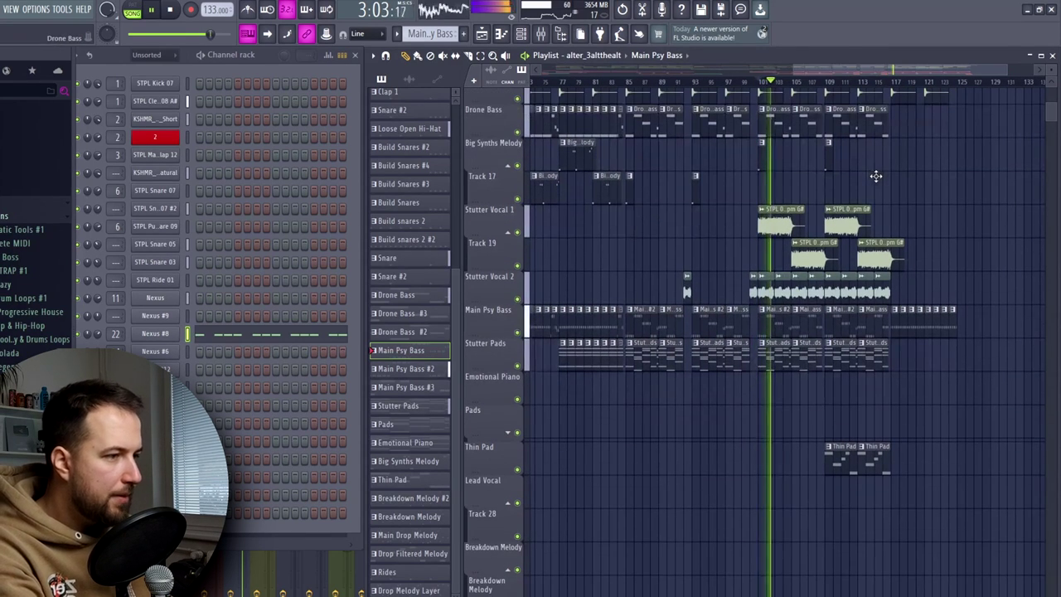
pyautogui.press('space')
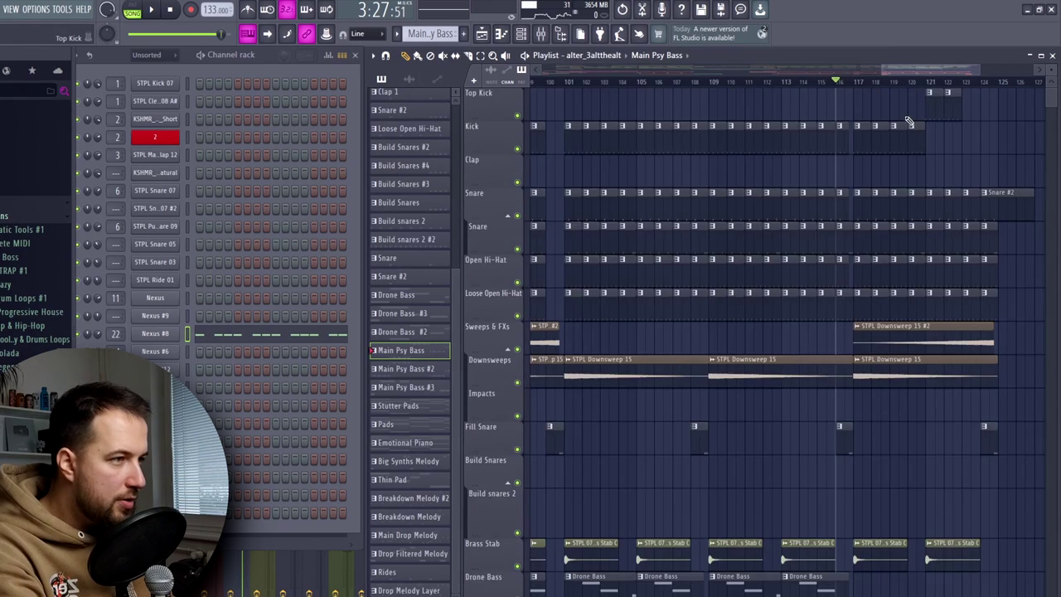
# Play the transition from bar 116 toward the outro at bar 117 and stop playback
pyautogui.scroll(-3, 900, 154)
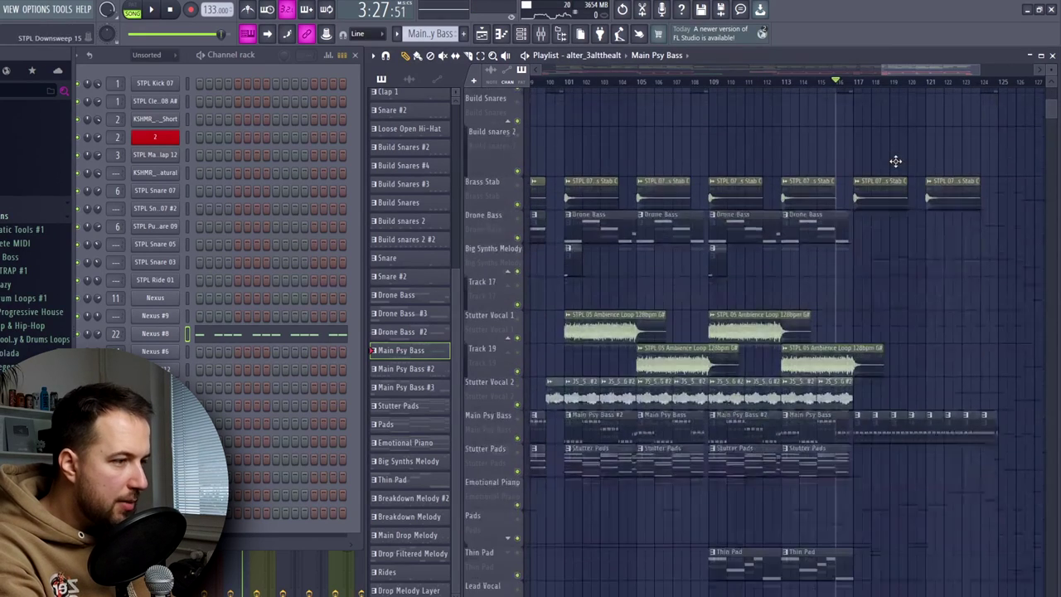
pyautogui.moveTo(913, 70); pyautogui.dragTo(925, 70)
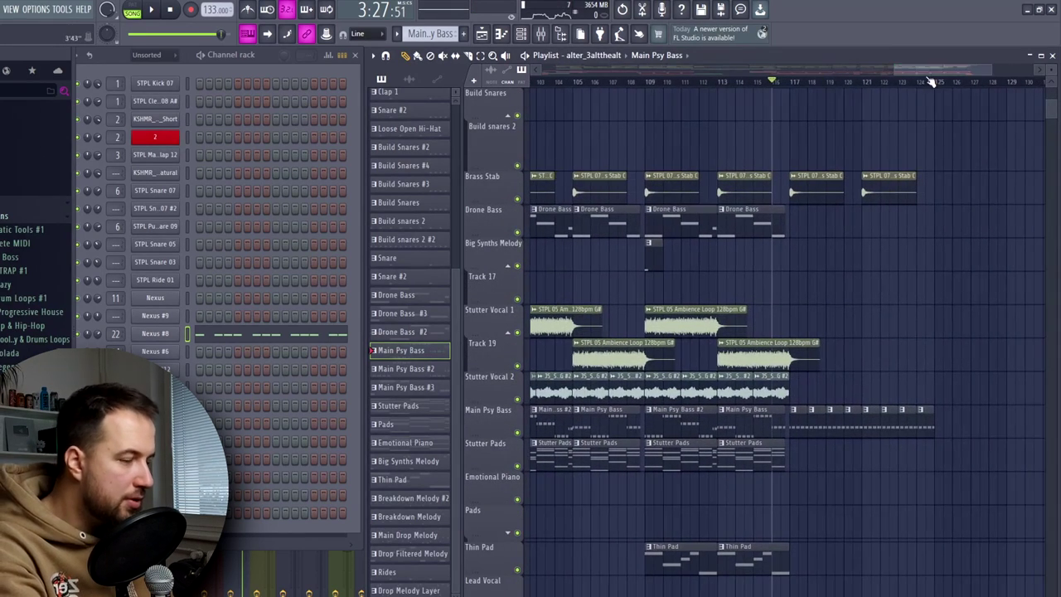
pyautogui.press('space')
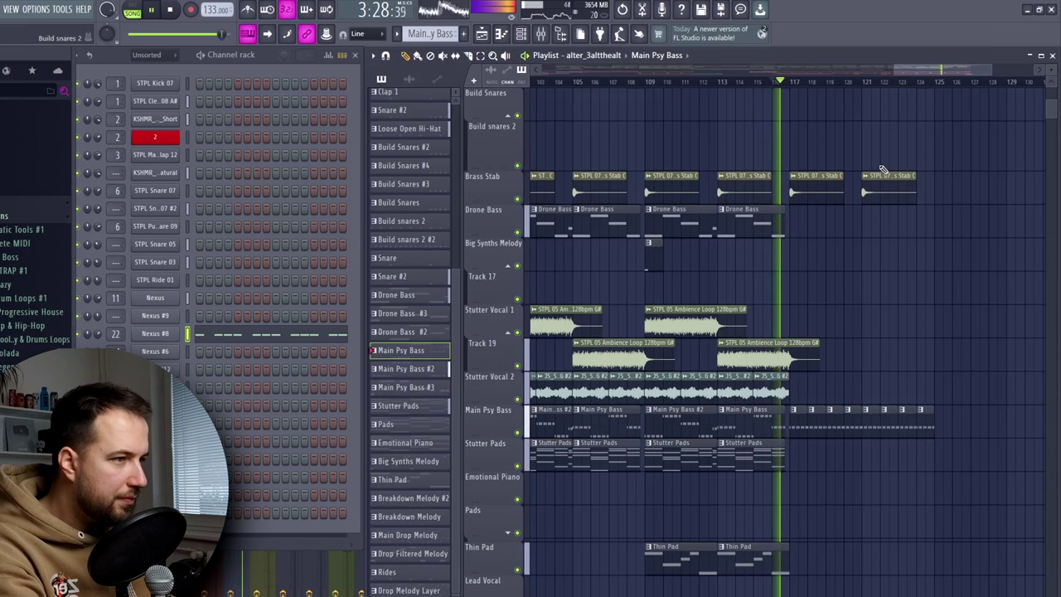
pyautogui.press('space')
# Open the Thin Pad clip at bar 109 to view its Still Night notes in the piano roll
pyautogui.scroll(-2, 796, 290)
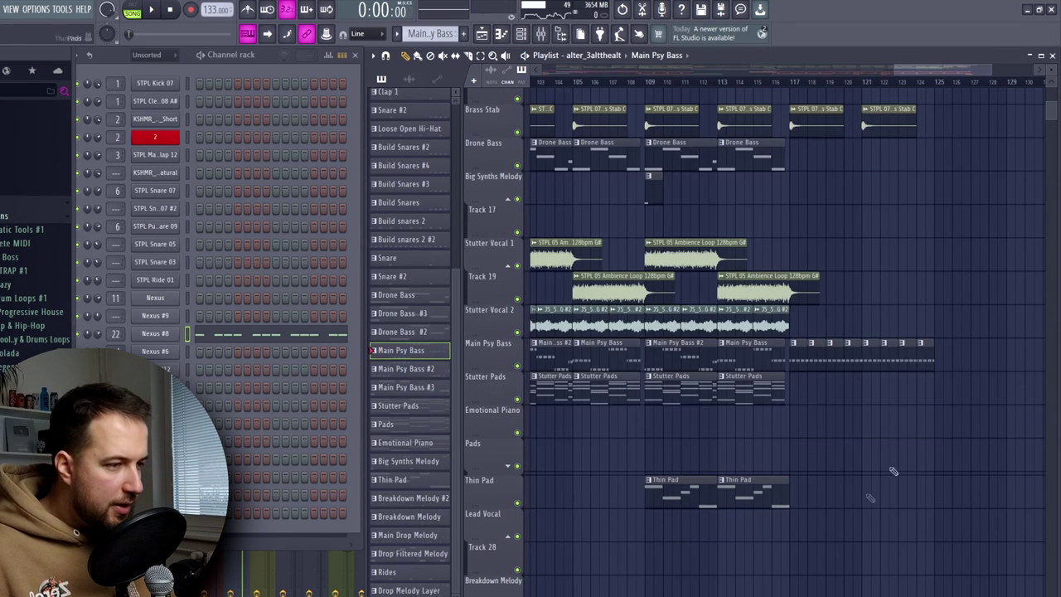
pyautogui.click(672, 497)
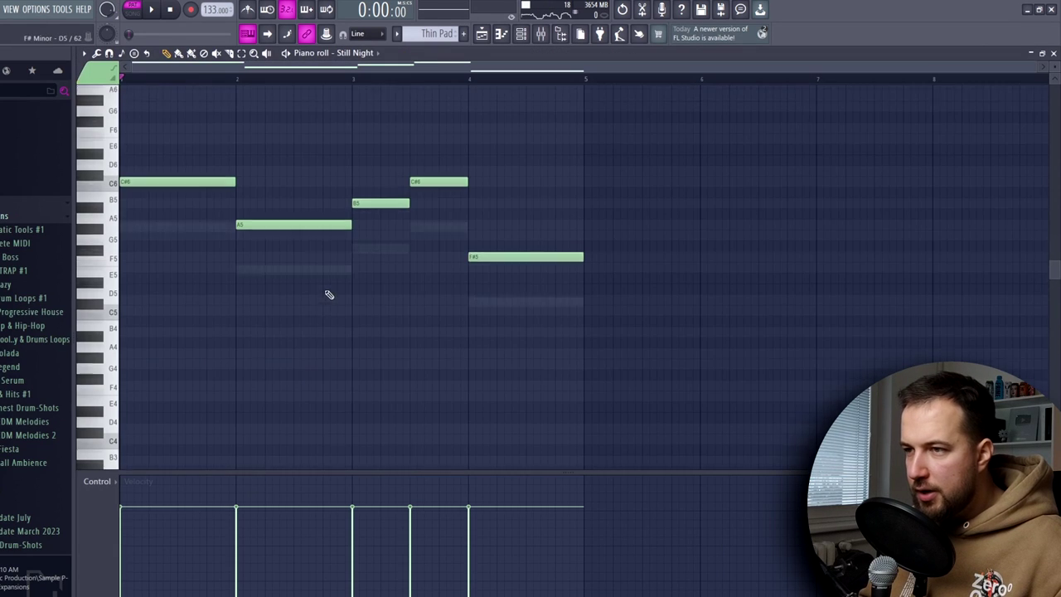
# Look over and audition the Thin Pad's Still Night notes in the piano roll
pyautogui.scroll(3, 329, 294)
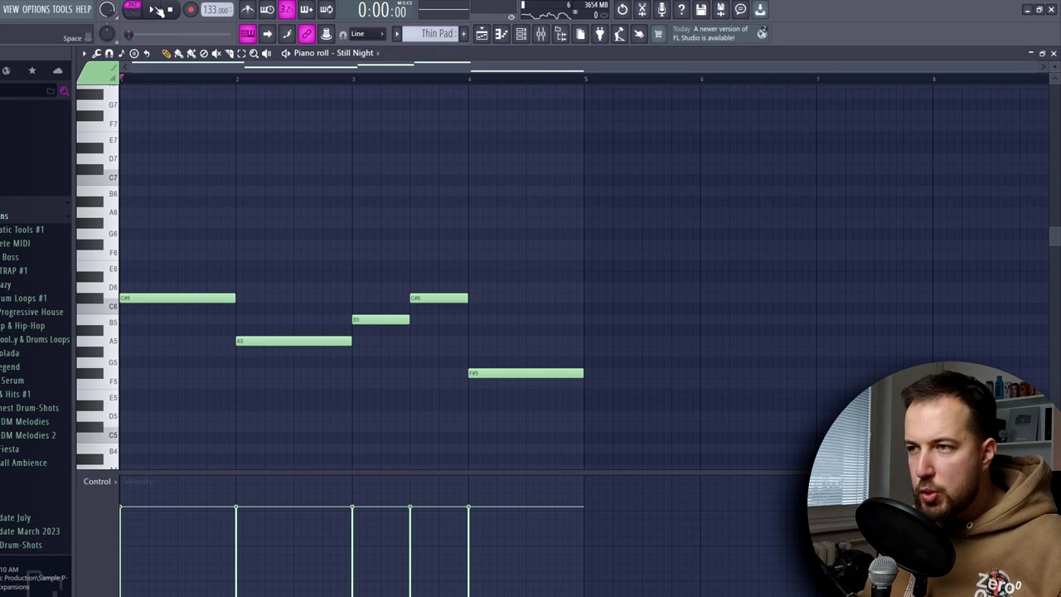
pyautogui.click(157, 9)
pyautogui.scroll(-2, 282, 221)
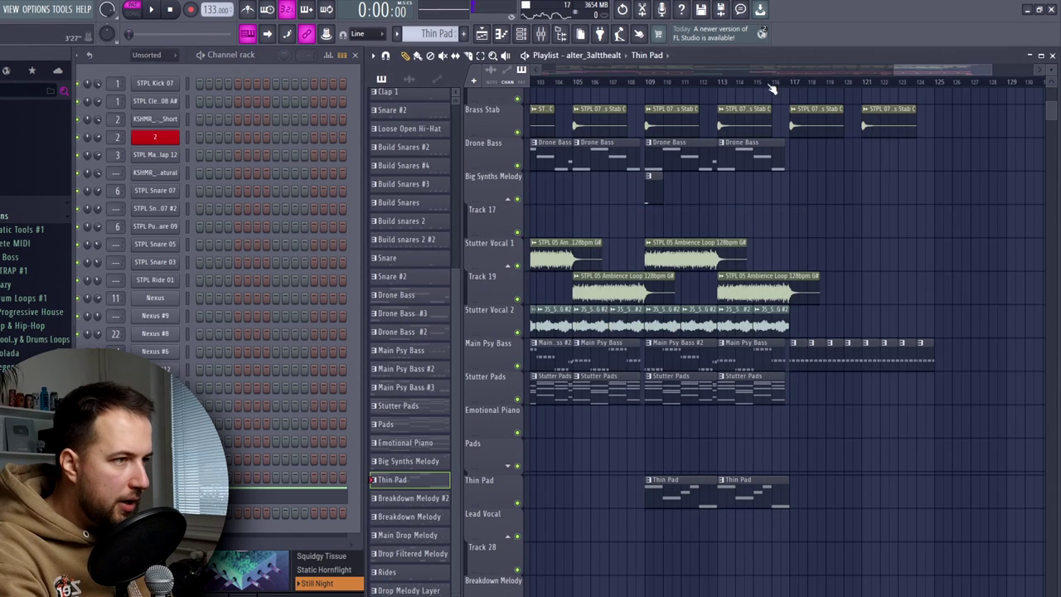
# Return to the beginning of the arrangement and move the playhead to bar 13
pyautogui.scroll(-6, 771, 89)
pyautogui.scroll(10, 736, 155)
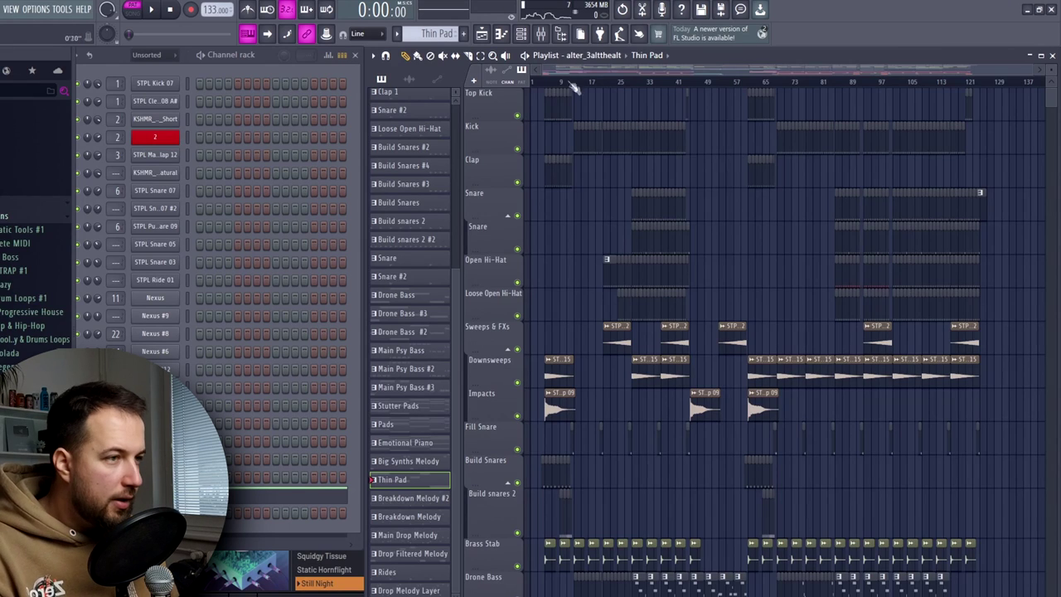
pyautogui.scroll(5, 557, 87)
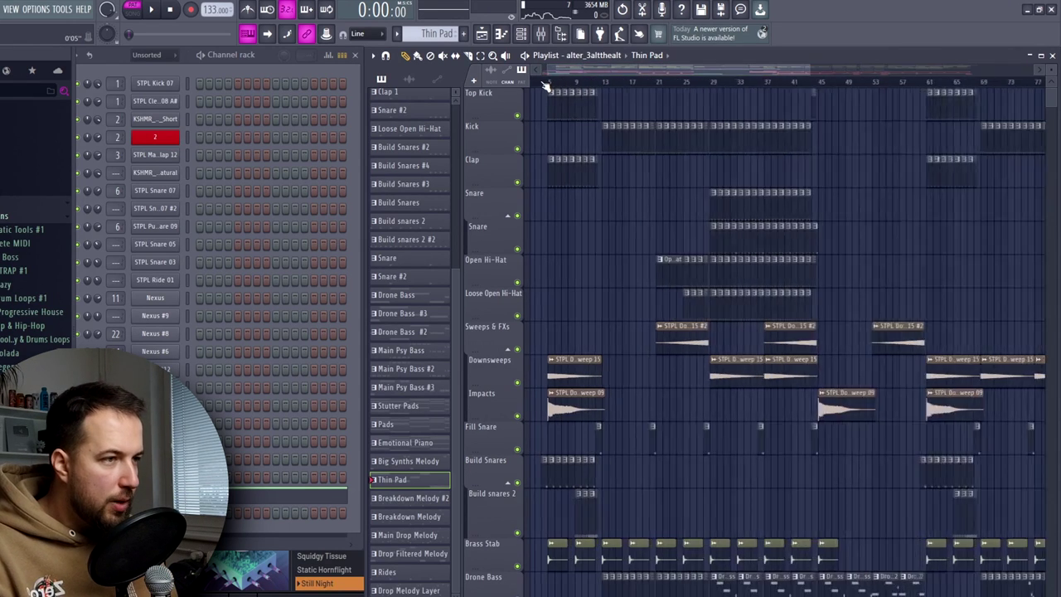
pyautogui.click(569, 86)
pyautogui.press('space')
pyautogui.scroll(-4, 717, 188)
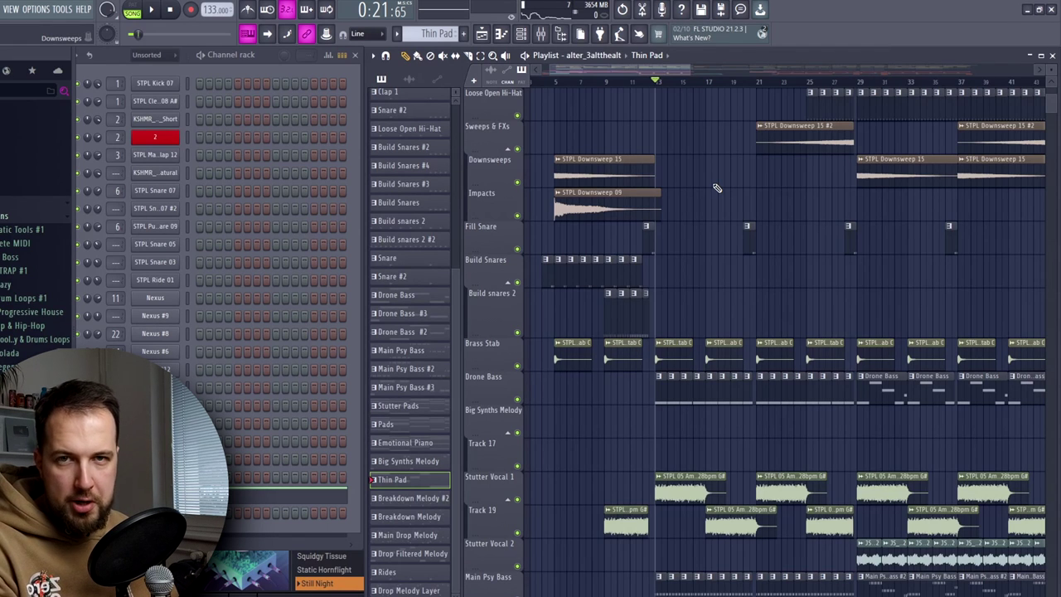
# Play the intro from bar 5 and look over its drums, brass stabs, stutter pads and lead vocal
pyautogui.click(555, 83)
pyautogui.scroll(-5, 652, 161)
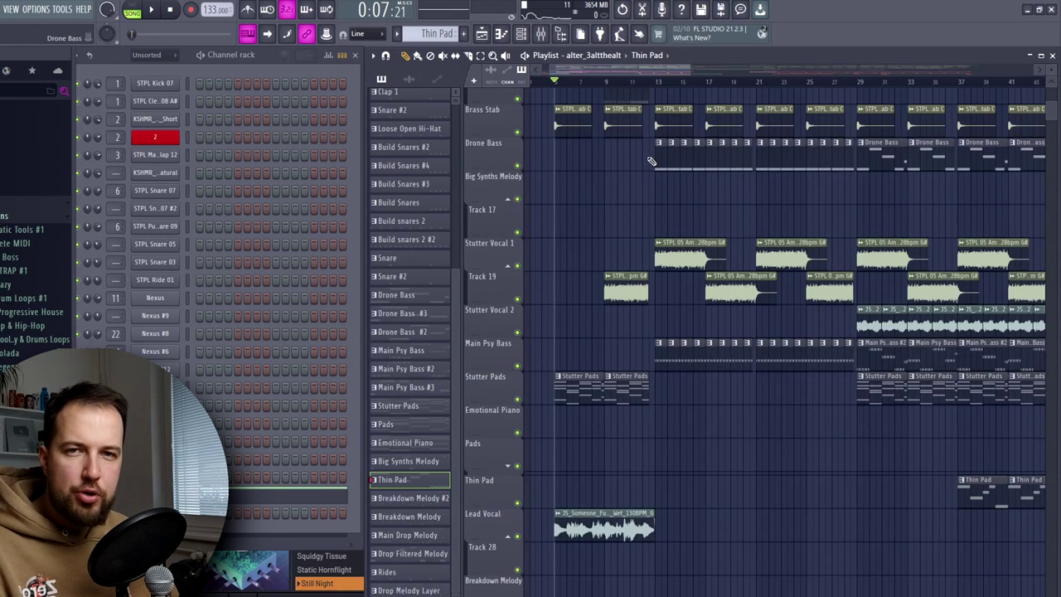
pyautogui.scroll(7, 672, 220)
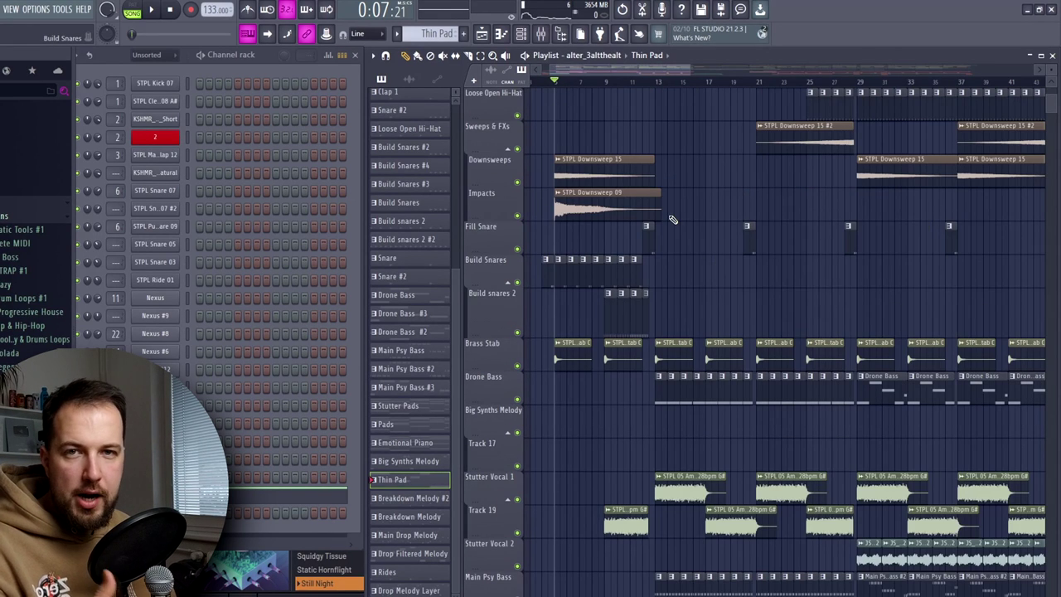
pyautogui.scroll(-8, 672, 220)
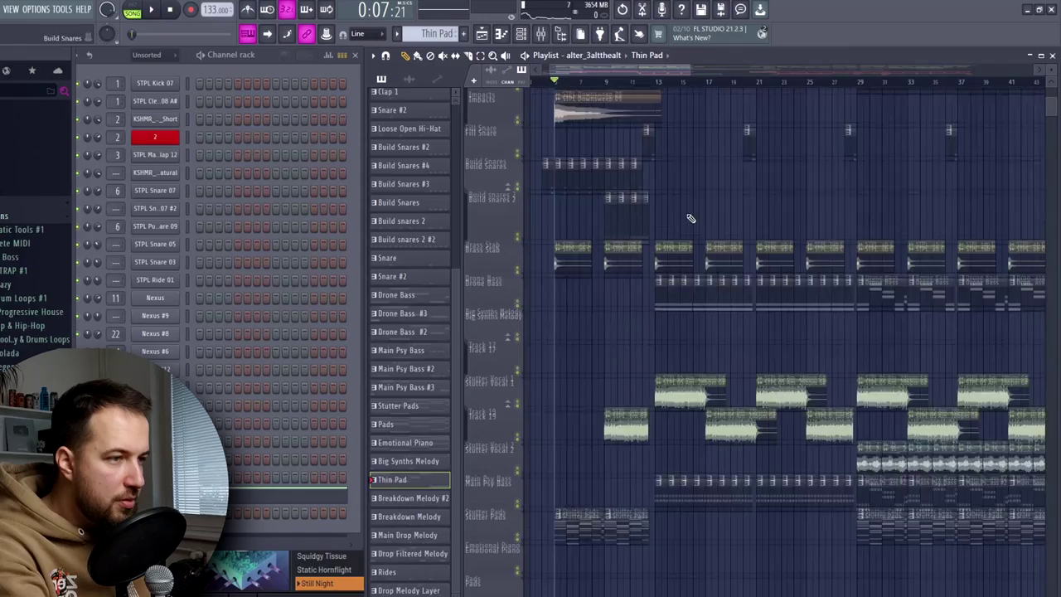
pyautogui.scroll(-2, 585, 427)
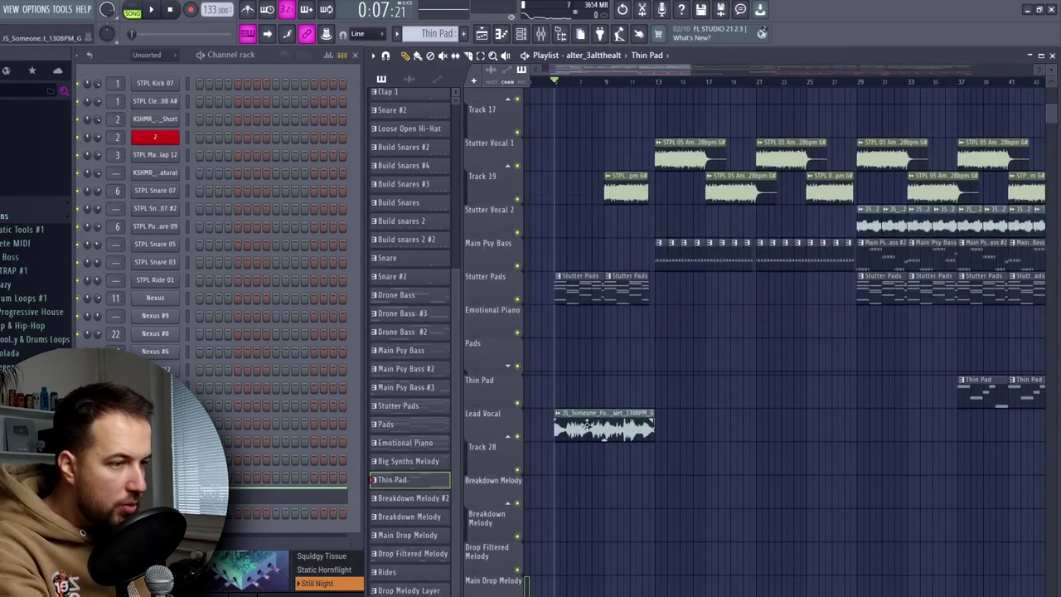
pyautogui.scroll(3, 727, 395)
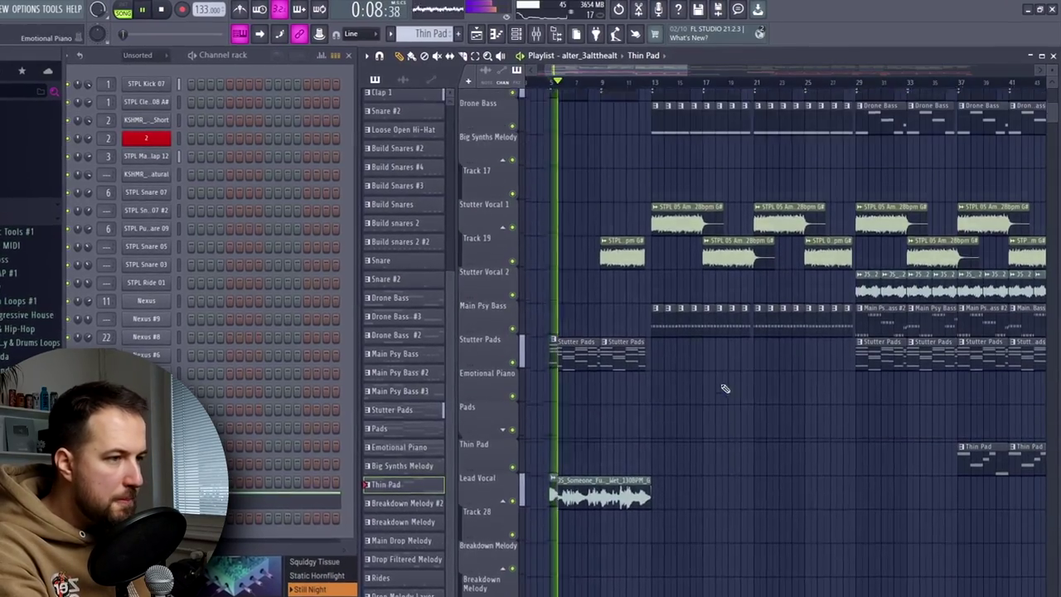
pyautogui.scroll(8, 713, 393)
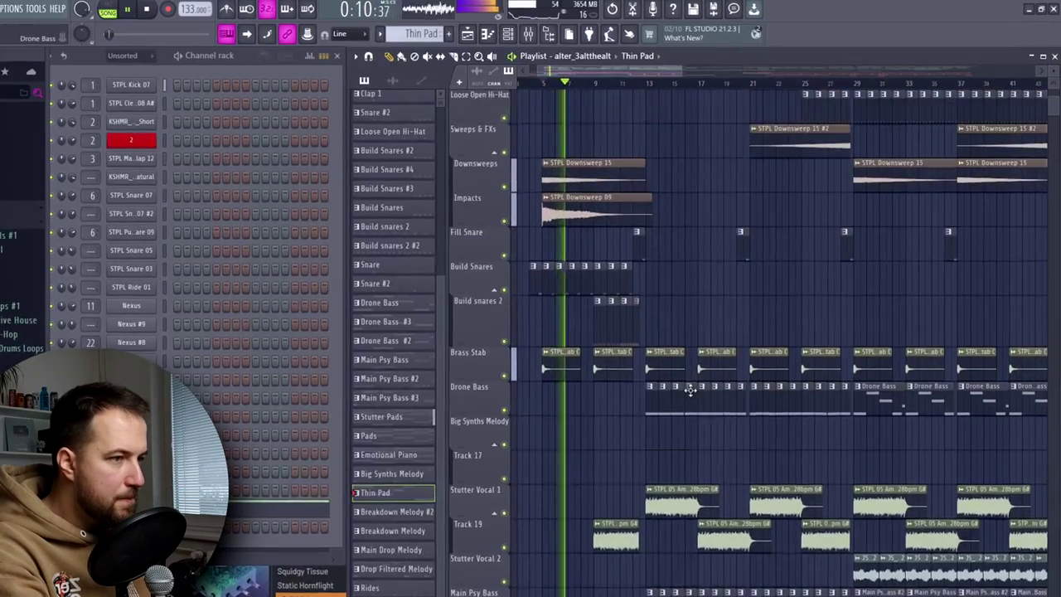
pyautogui.scroll(5, 695, 398)
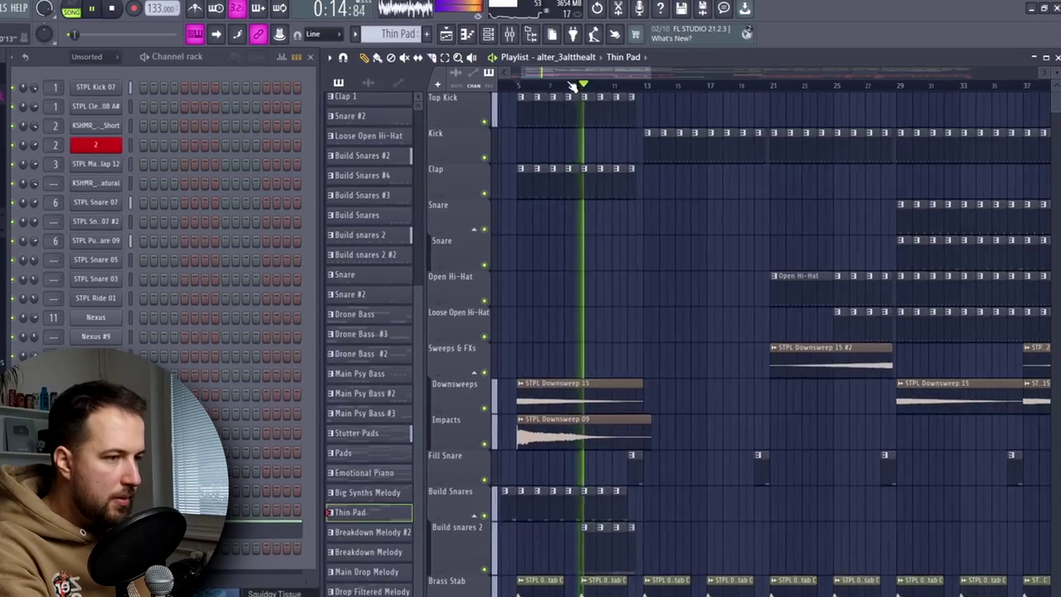
pyautogui.scroll(2, 614, 87)
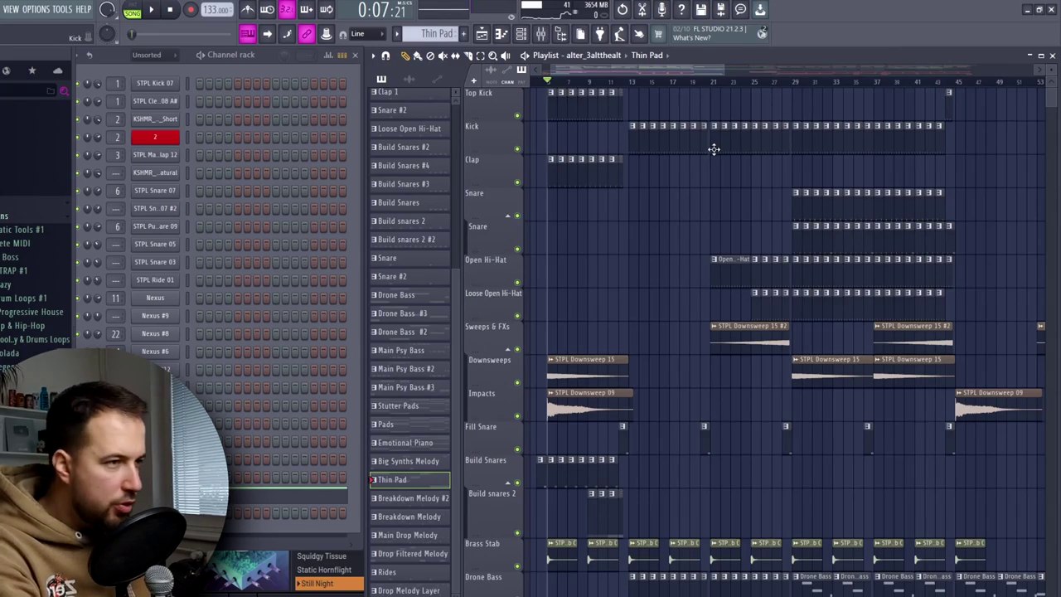
# Move the playhead to bar 29 and look over the section's drone bass, stutter vocals and psy bass
pyautogui.moveTo(655, 83); pyautogui.dragTo(812, 87)
pyautogui.scroll(-4, 738, 374)
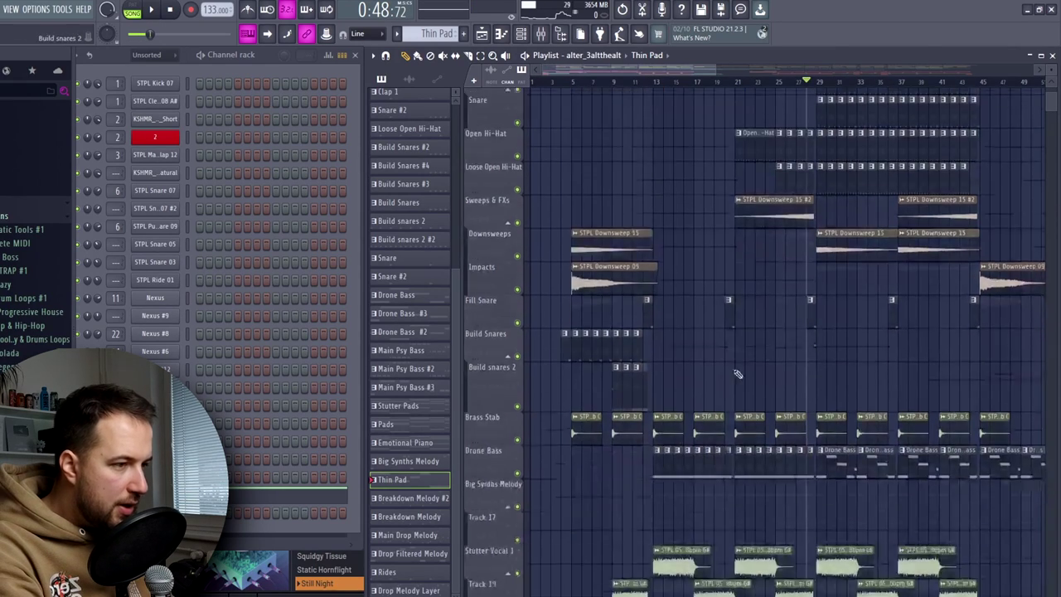
pyautogui.scroll(-4, 738, 374)
pyautogui.hscroll(3, 793, 501)
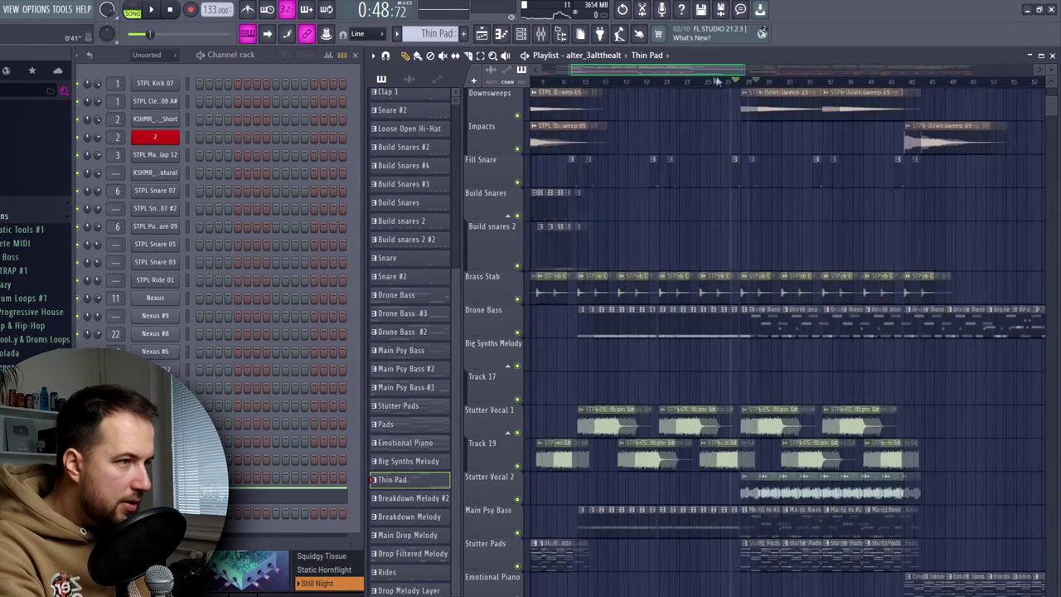
pyautogui.moveTo(727, 84); pyautogui.dragTo(808, 93)
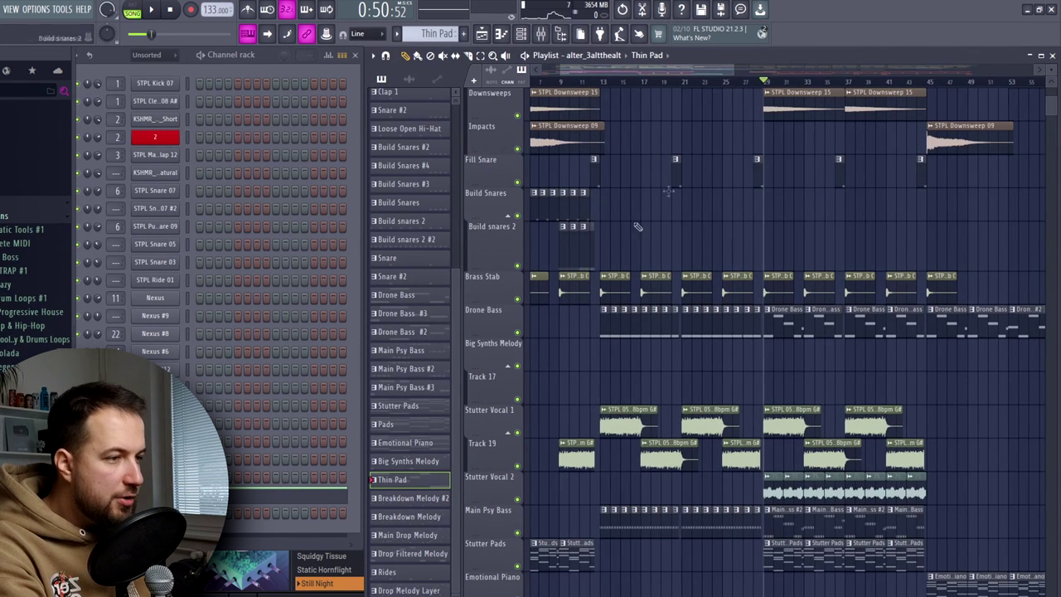
pyautogui.hscroll(3, 704, 70)
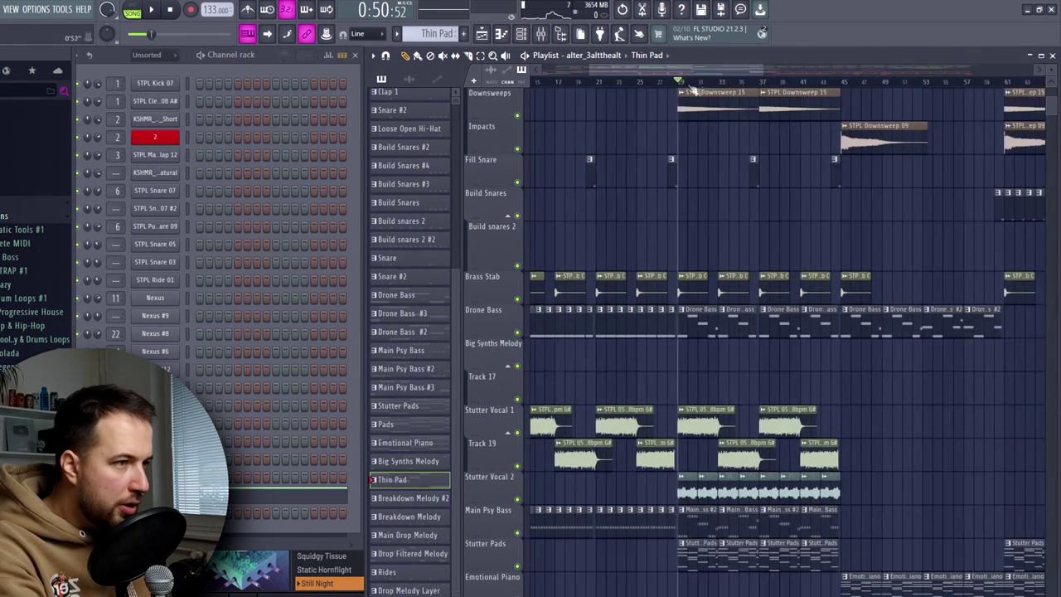
# Move the playhead to the breakdown at bar 45 and inspect its piano, pads, lead vocal and Breakdown Melody #2 clips
pyautogui.click(840, 82)
pyautogui.hscroll(5, 701, 69)
pyautogui.click(661, 82)
pyautogui.click(682, 81)
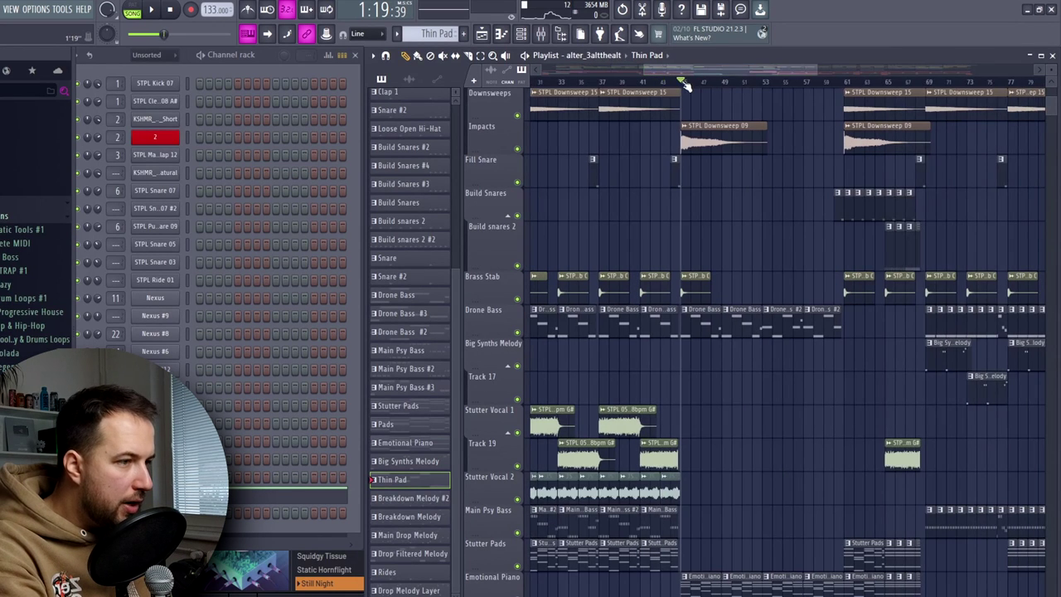
pyautogui.scroll(-5, 765, 486)
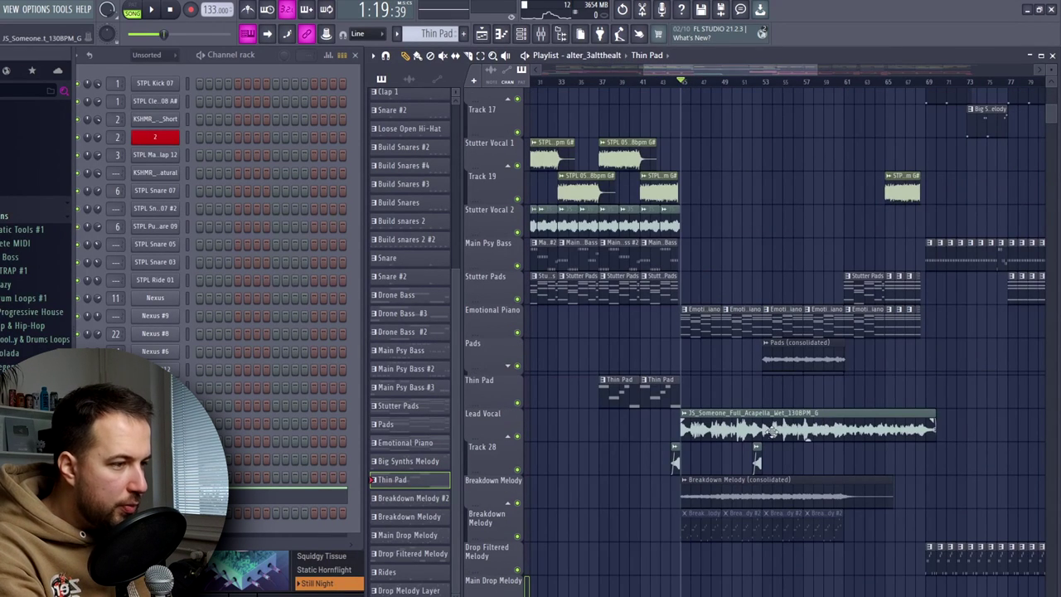
pyautogui.click(710, 534)
pyautogui.click(782, 531)
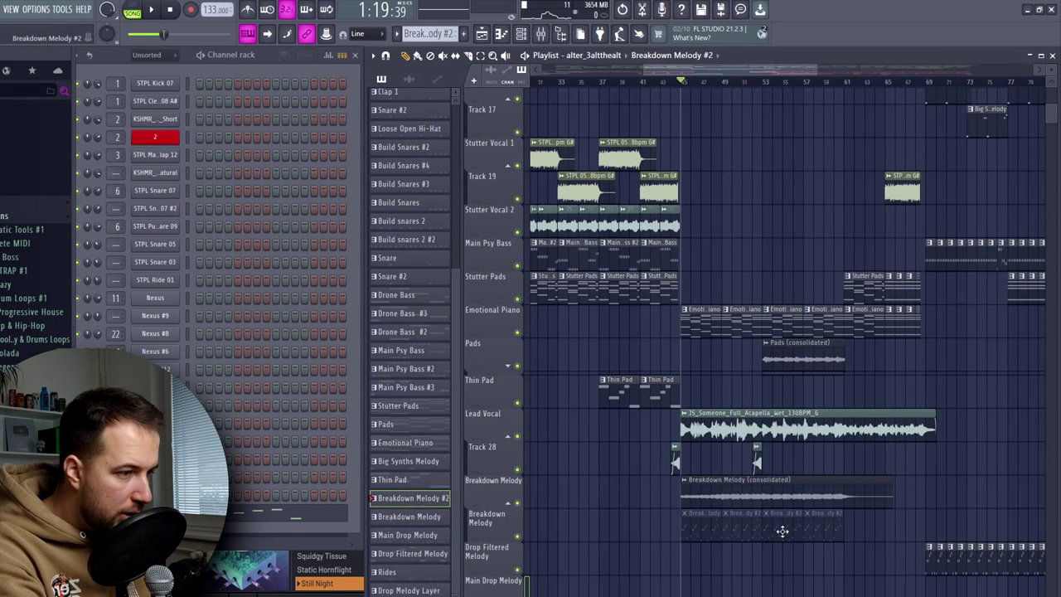
# Move the playhead to bar 69 and look over the drop's Big Synths Melody and Drop Filtered Melody tracks
pyautogui.hscroll(5, 730, 86)
pyautogui.click(758, 83)
pyautogui.scroll(3, 764, 83)
pyautogui.click(767, 82)
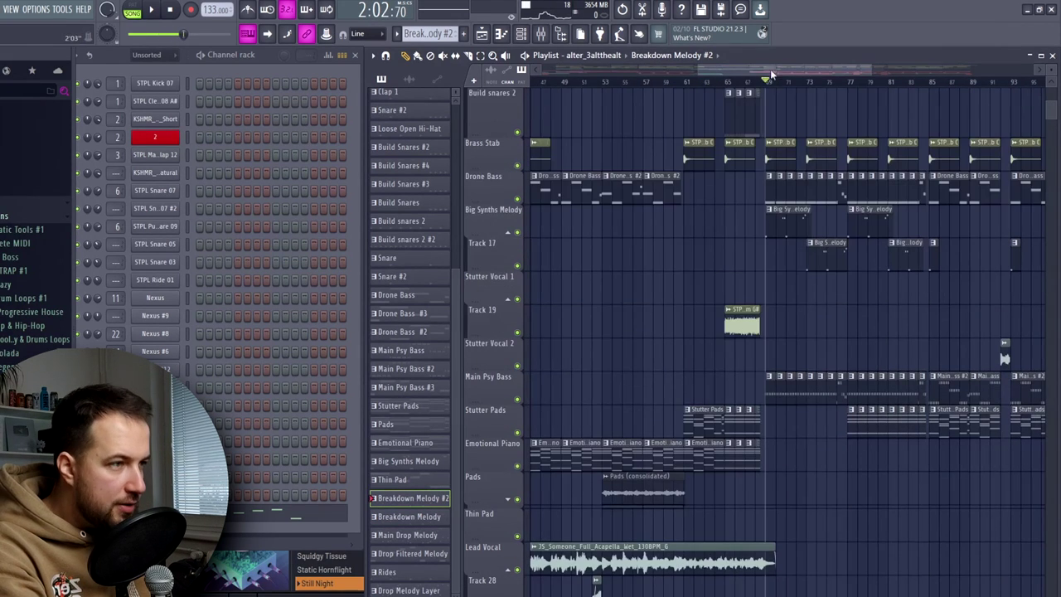
pyautogui.hscroll(1, 788, 84)
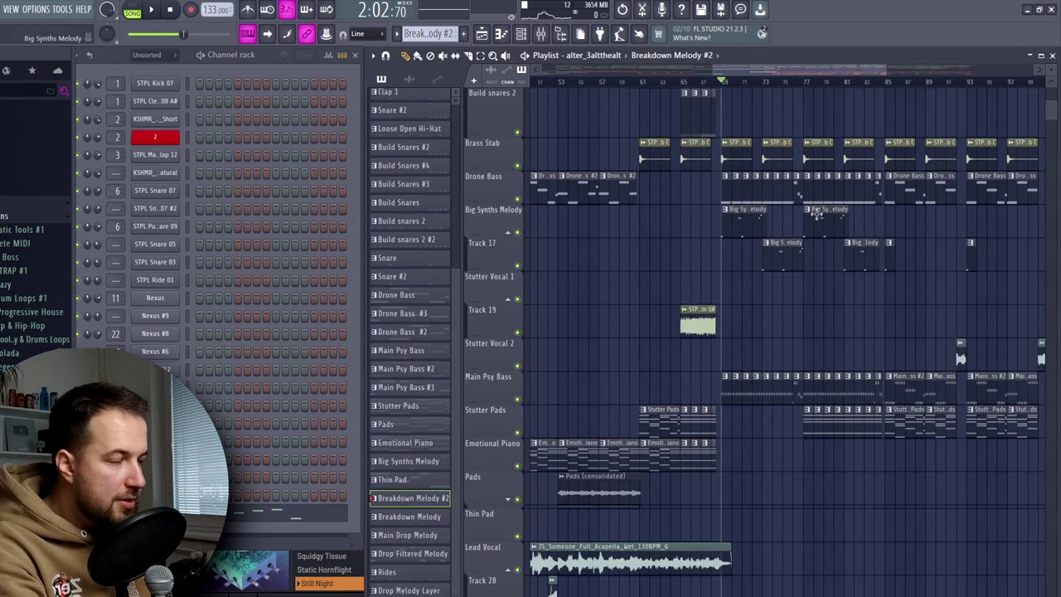
pyautogui.scroll(-4, 746, 373)
pyautogui.hscroll(2, 672, 503)
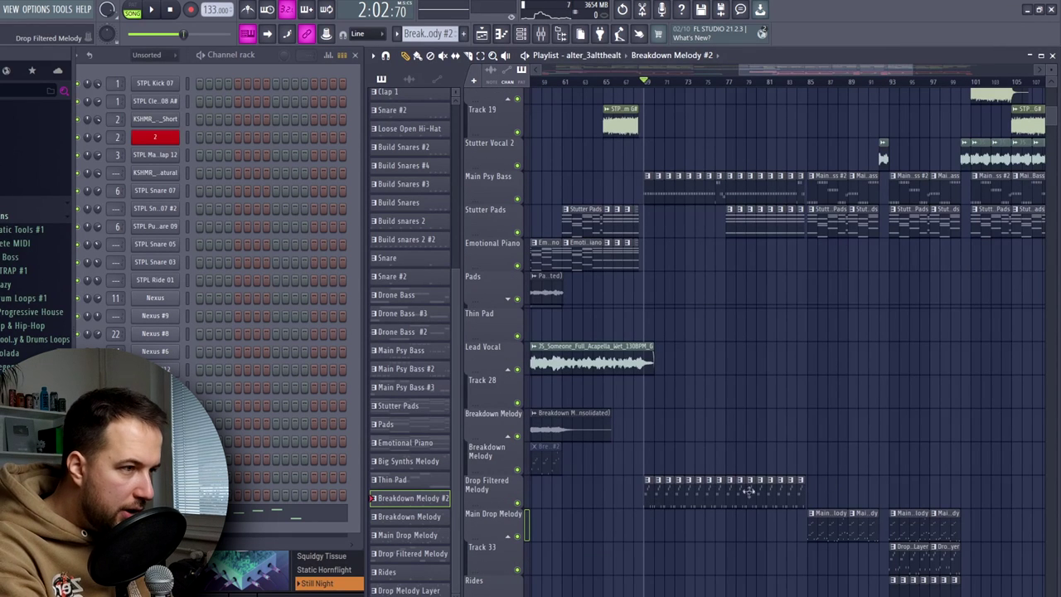
# Move the playhead to bar 85, look over the Main Drop Melody section, and play it briefly
pyautogui.click(794, 83)
pyautogui.hscroll(3, 796, 551)
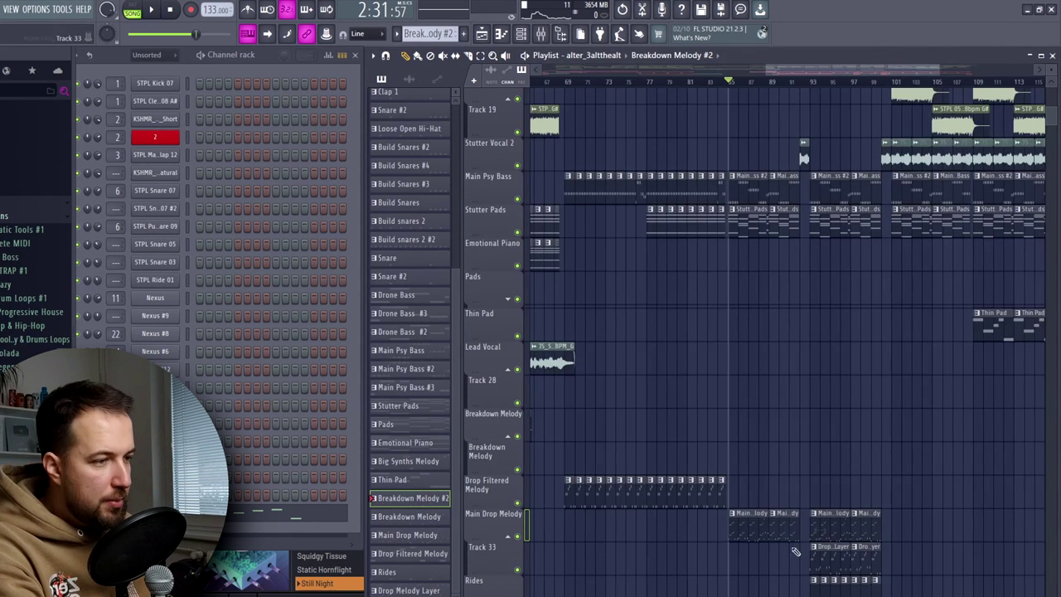
pyautogui.scroll(-2, 744, 509)
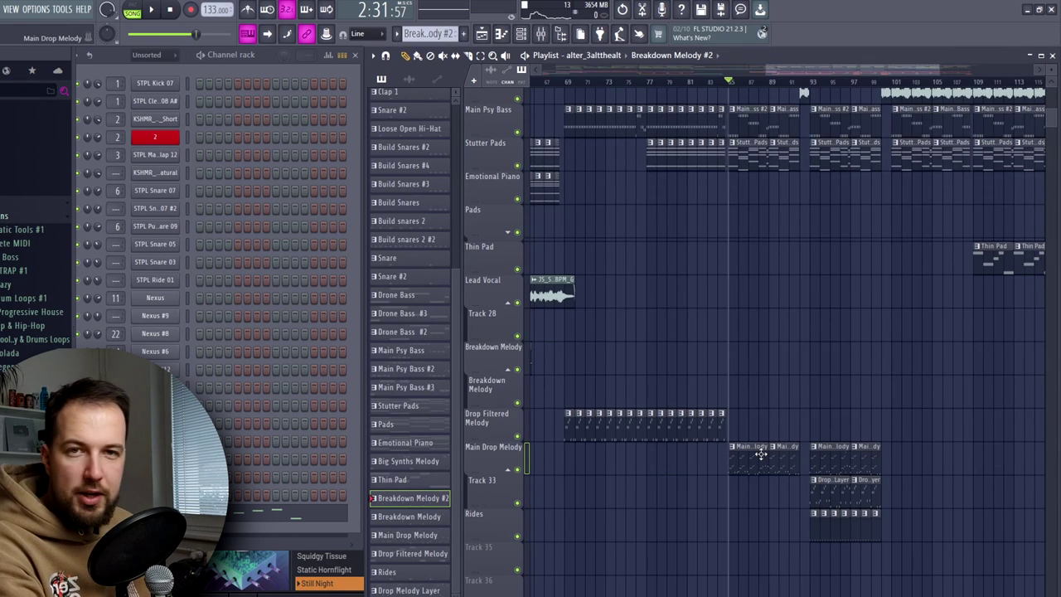
pyautogui.scroll(7, 772, 373)
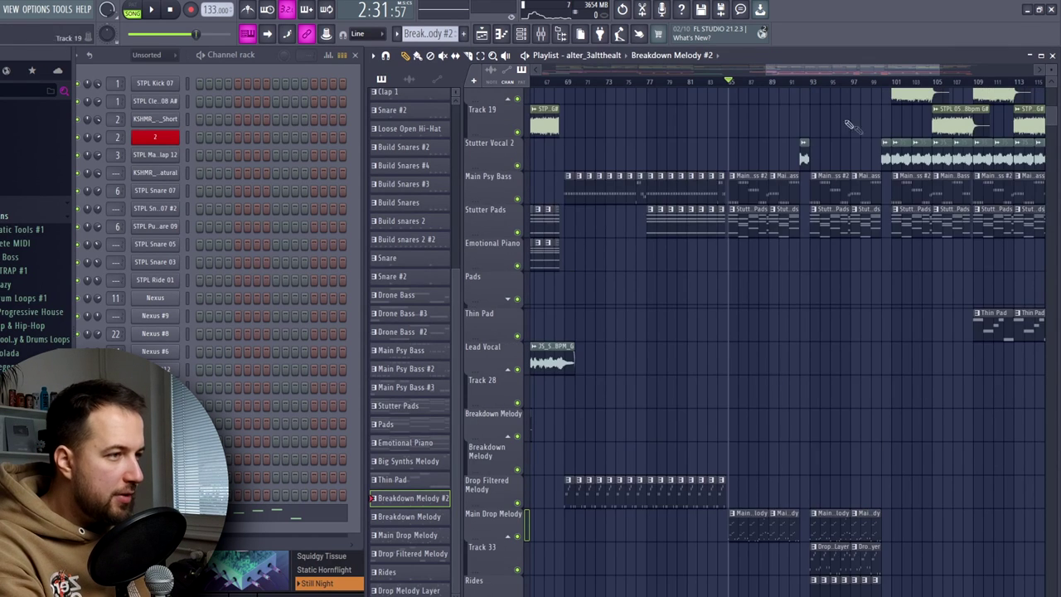
pyautogui.press('space')
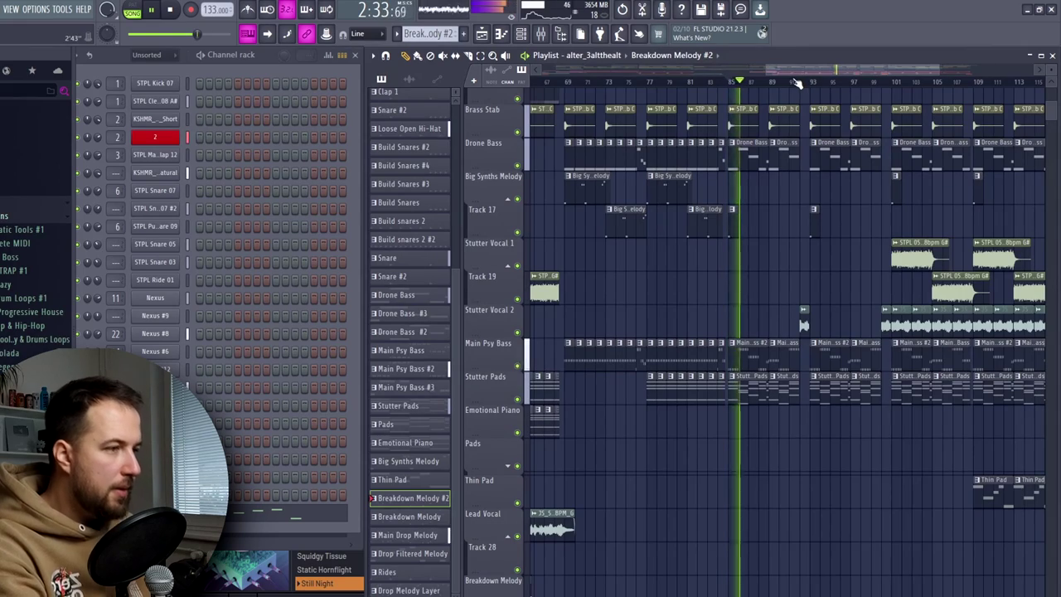
pyautogui.press('space')
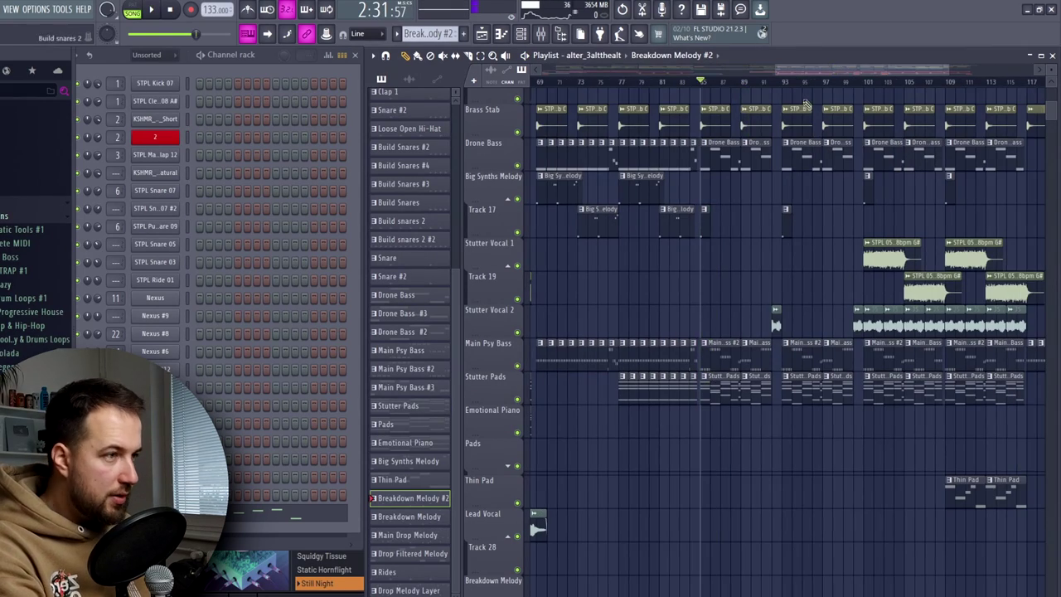
# Look over the layers after bar 101 and play the outro from bar 117
pyautogui.hscroll(3, 804, 104)
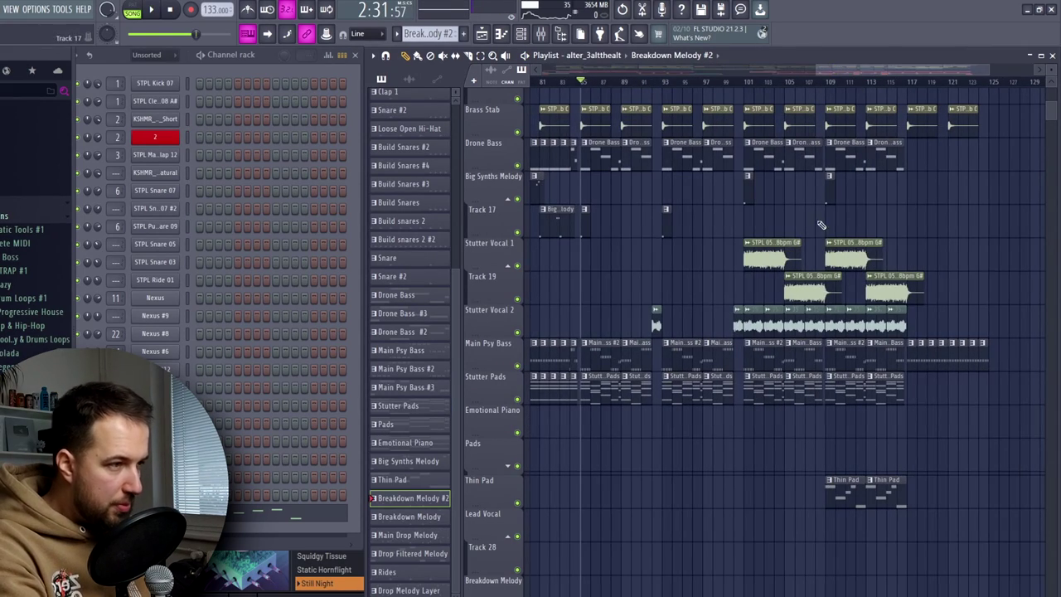
pyautogui.scroll(13, 821, 224)
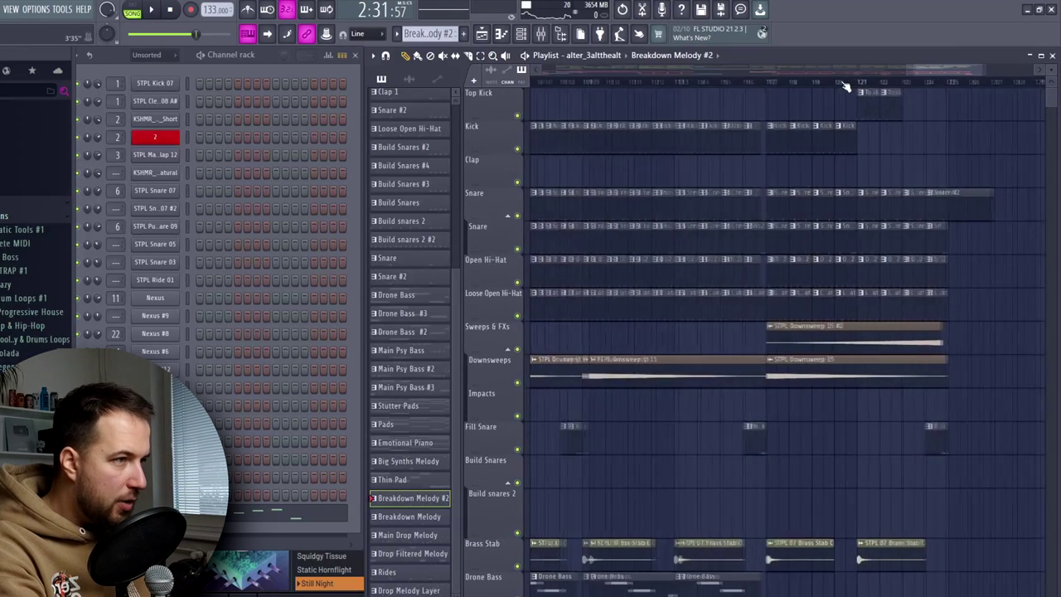
pyautogui.scroll(2, 844, 83)
pyautogui.click(723, 82)
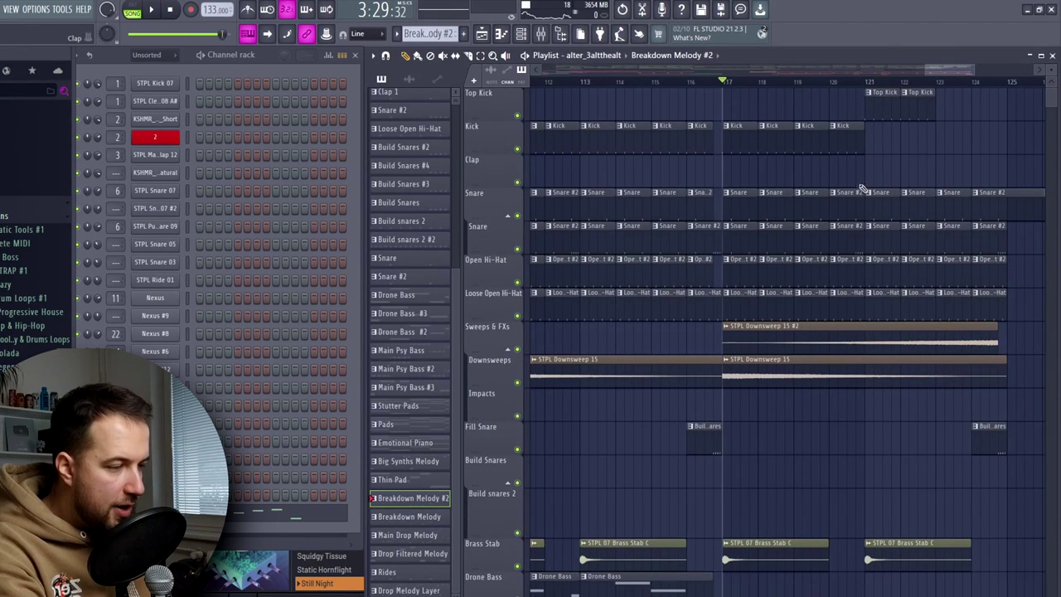
pyautogui.press('space')
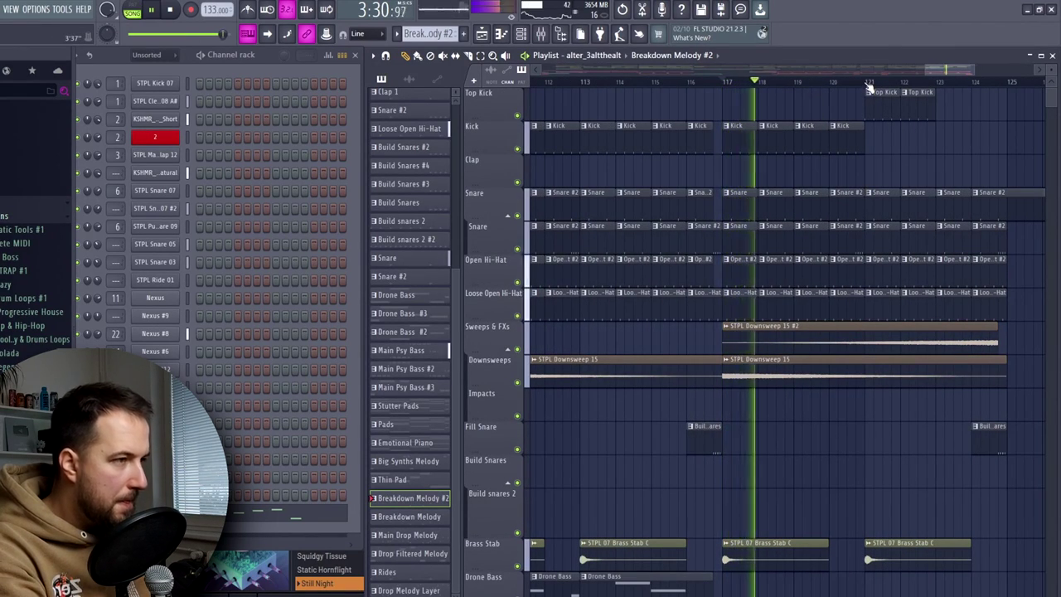
# Jump playback to bar 121 and bar 123, look over the closing outro layers, and stop playback
pyautogui.click(869, 83)
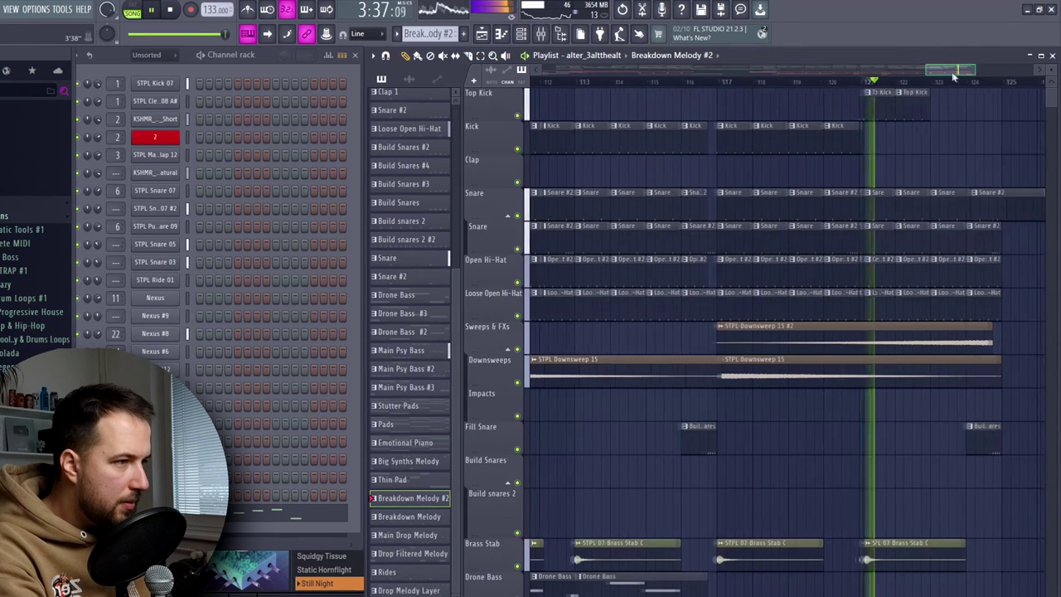
pyautogui.hscroll(2, 950, 76)
pyautogui.click(788, 83)
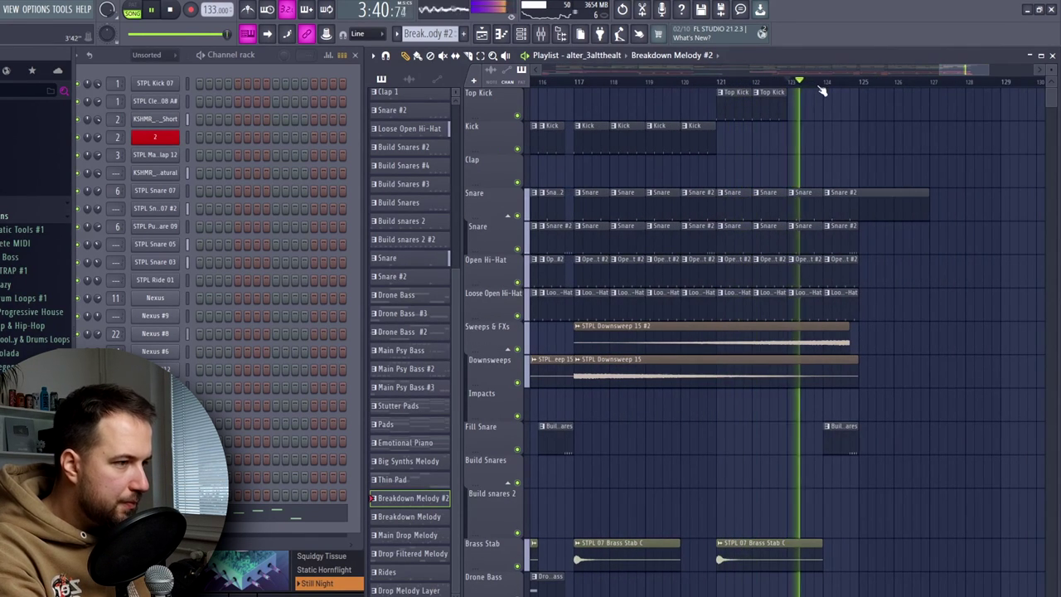
pyautogui.scroll(-4, 862, 178)
pyautogui.scroll(-2, 862, 178)
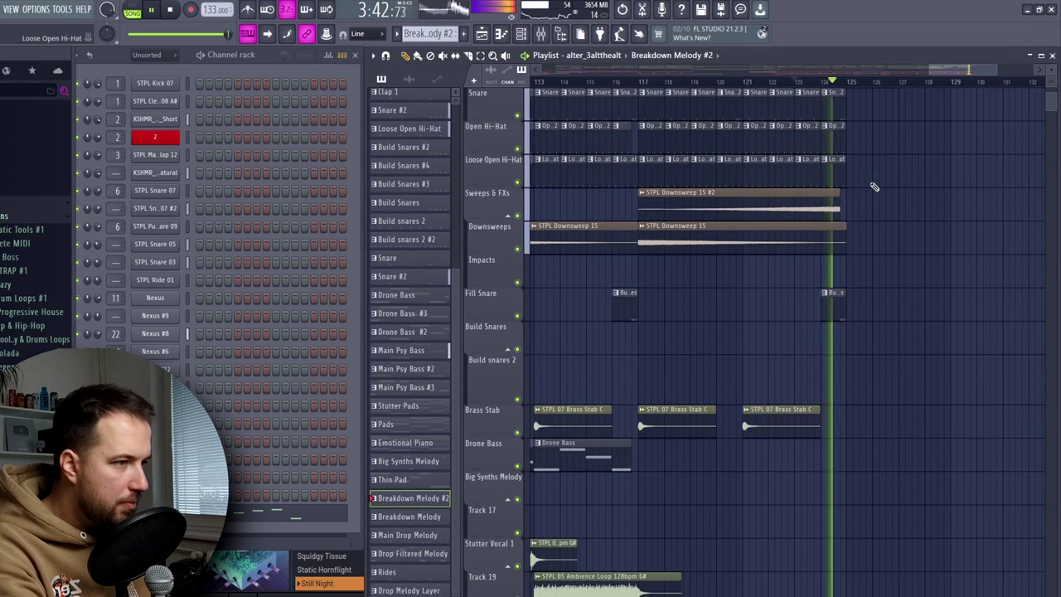
pyautogui.press('space')
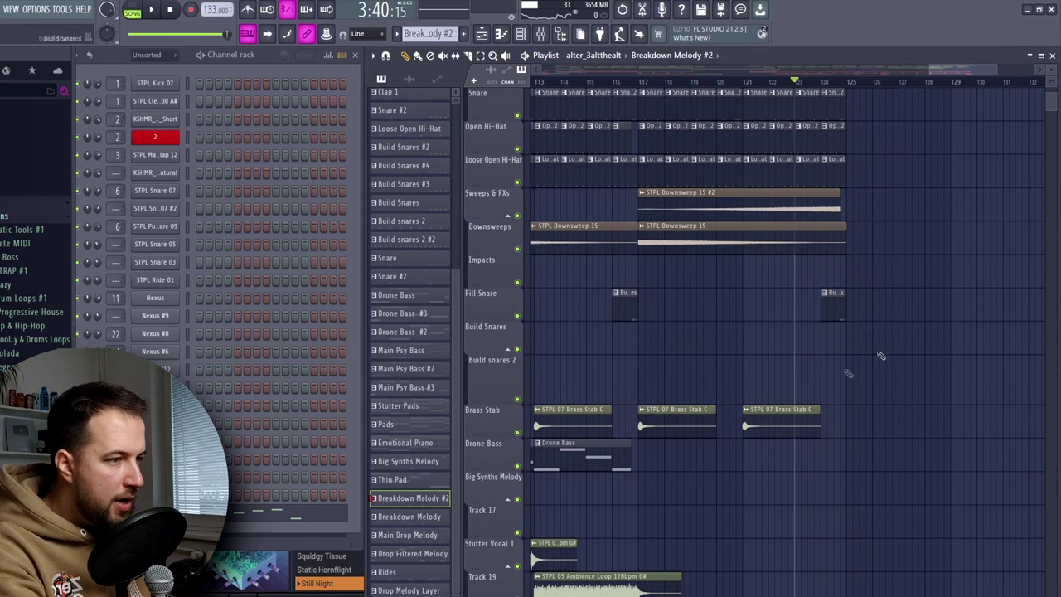